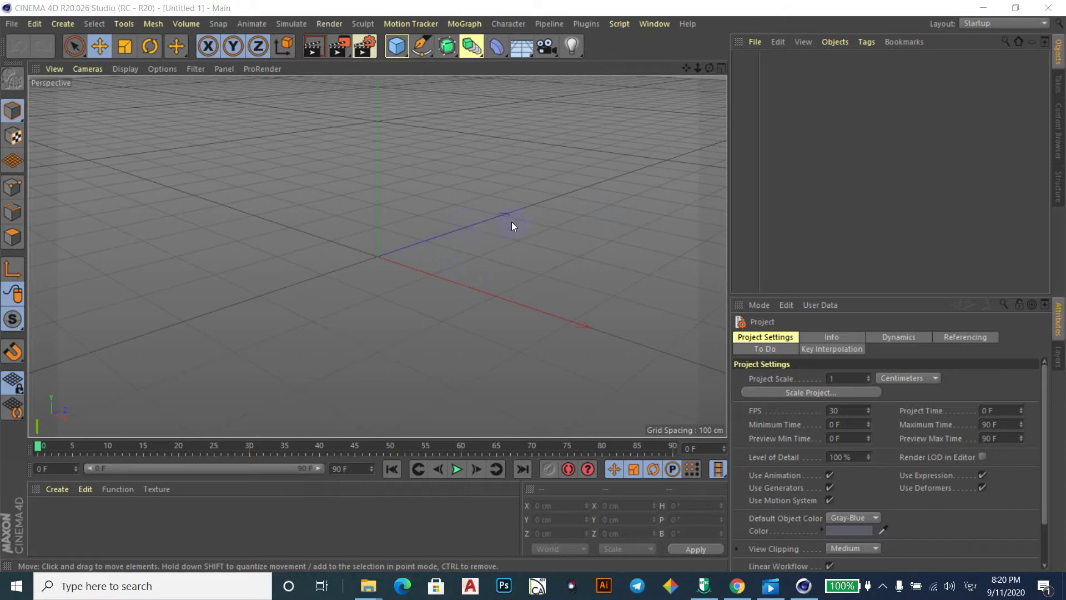
Add a Spline Mask generator (Union mode, XY axis) to the empty scene.
click(451, 49)
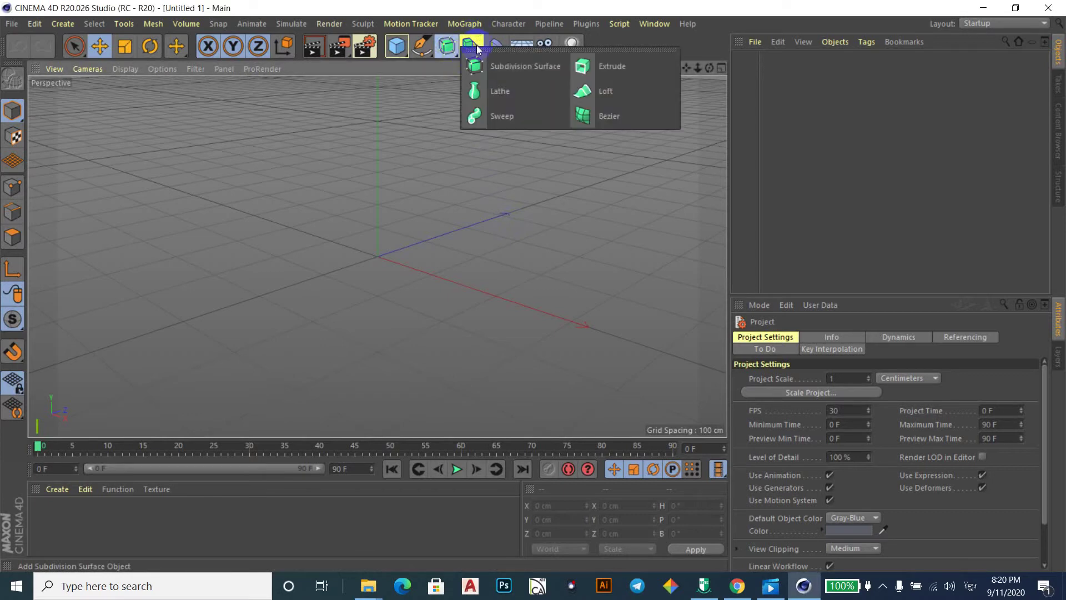
click(477, 46)
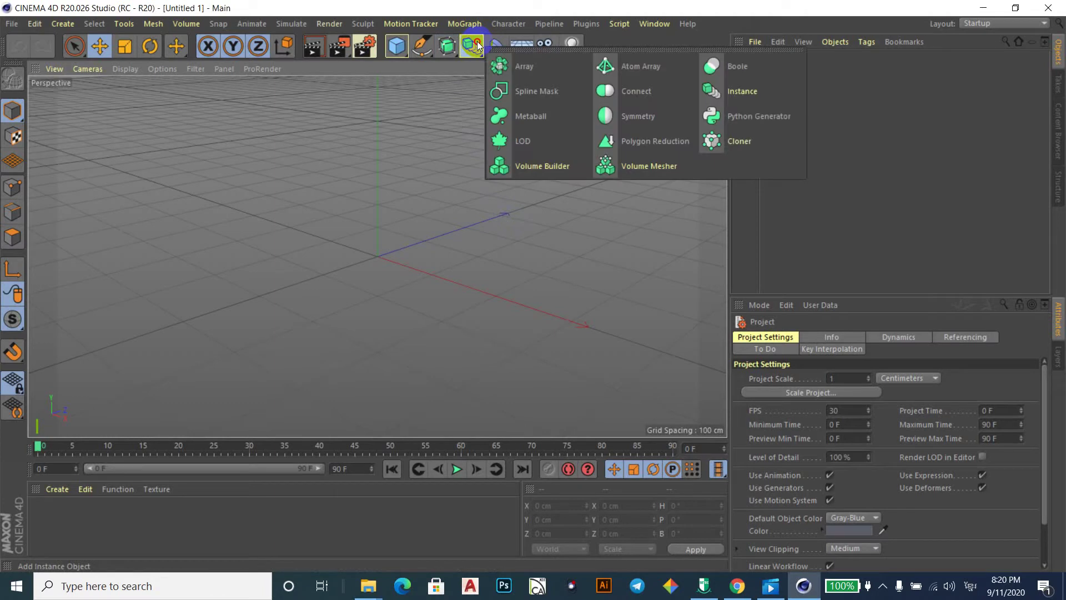
click(536, 91)
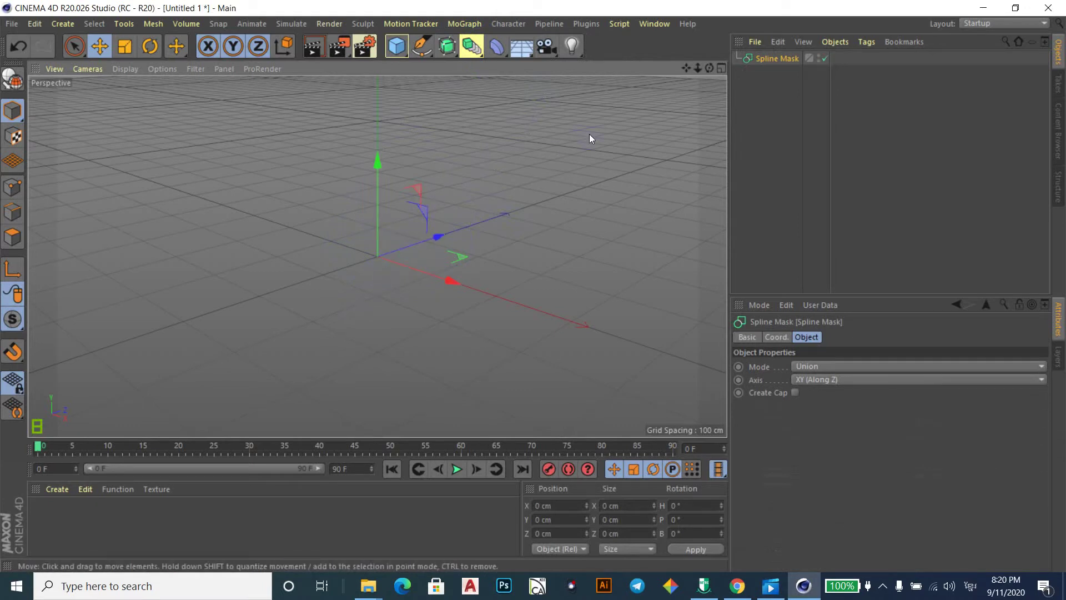
click(422, 46)
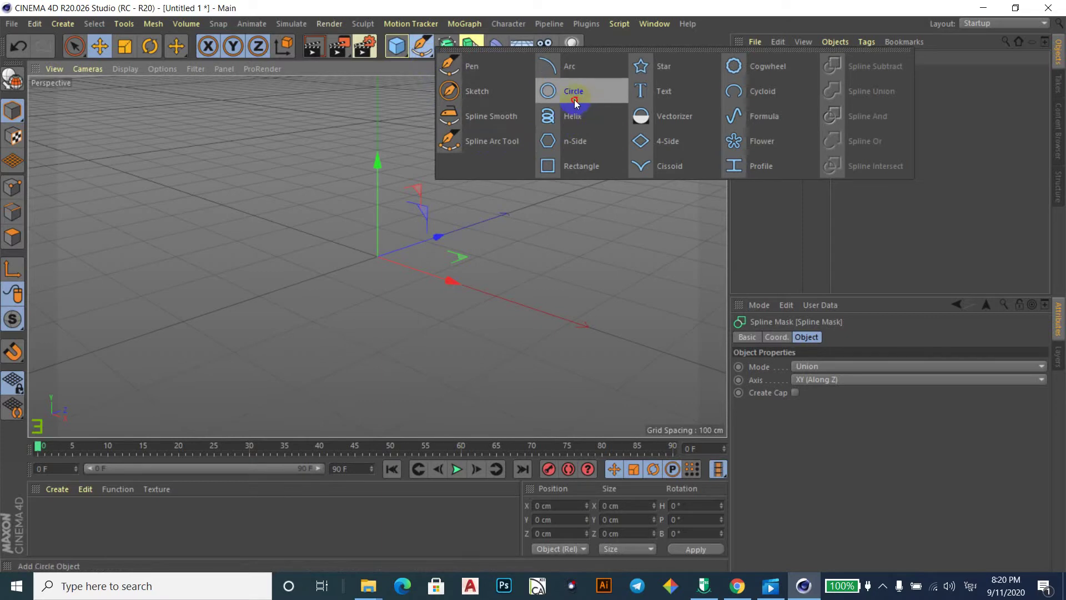
Add a Circle spline and an 8-petal Flower spline to the scene.
click(573, 93)
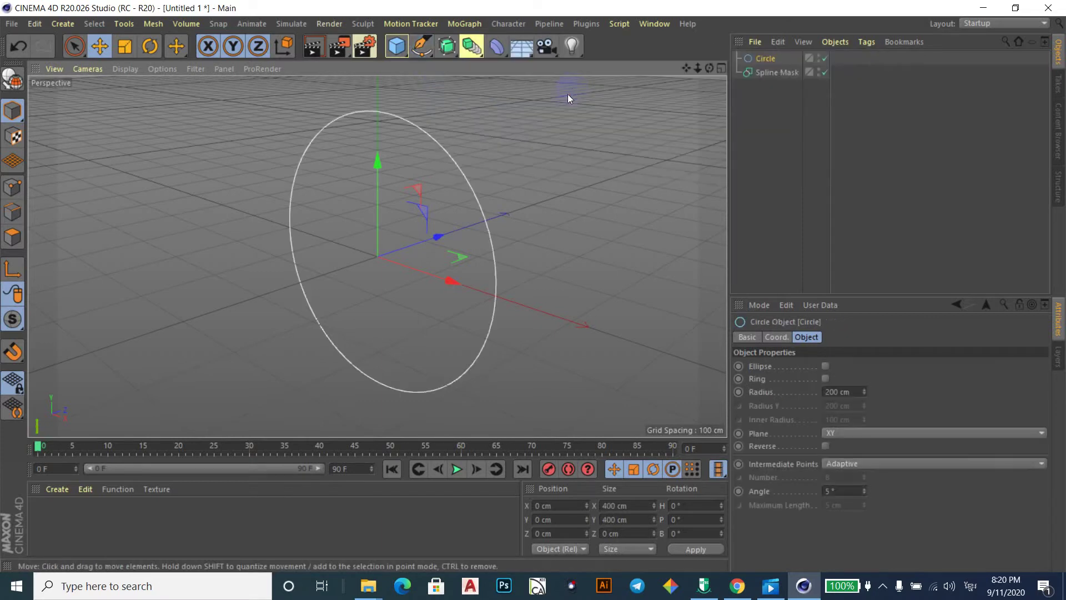
click(429, 53)
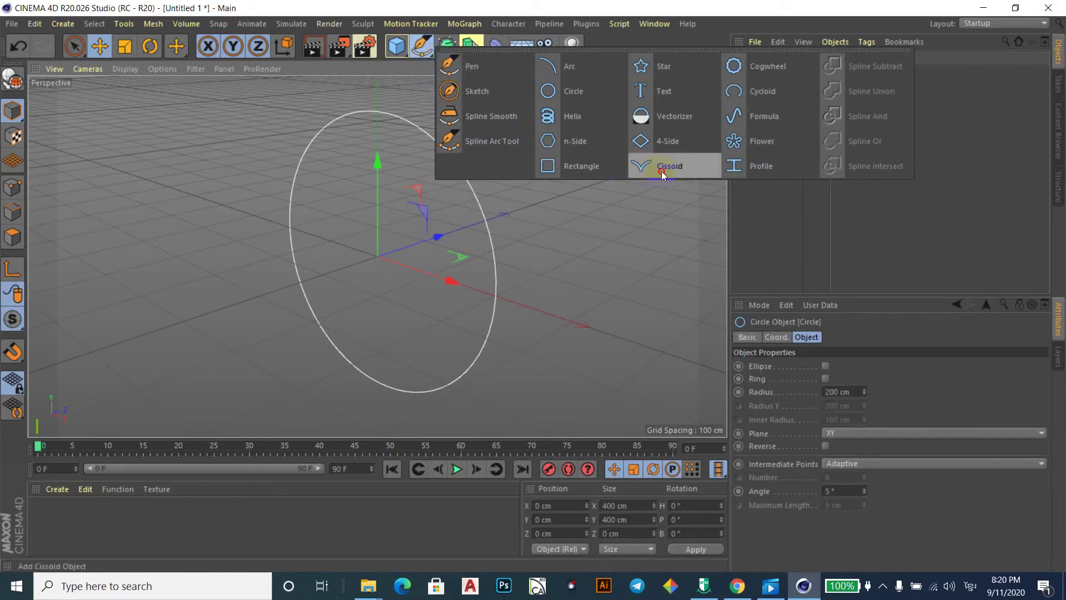
click(734, 144)
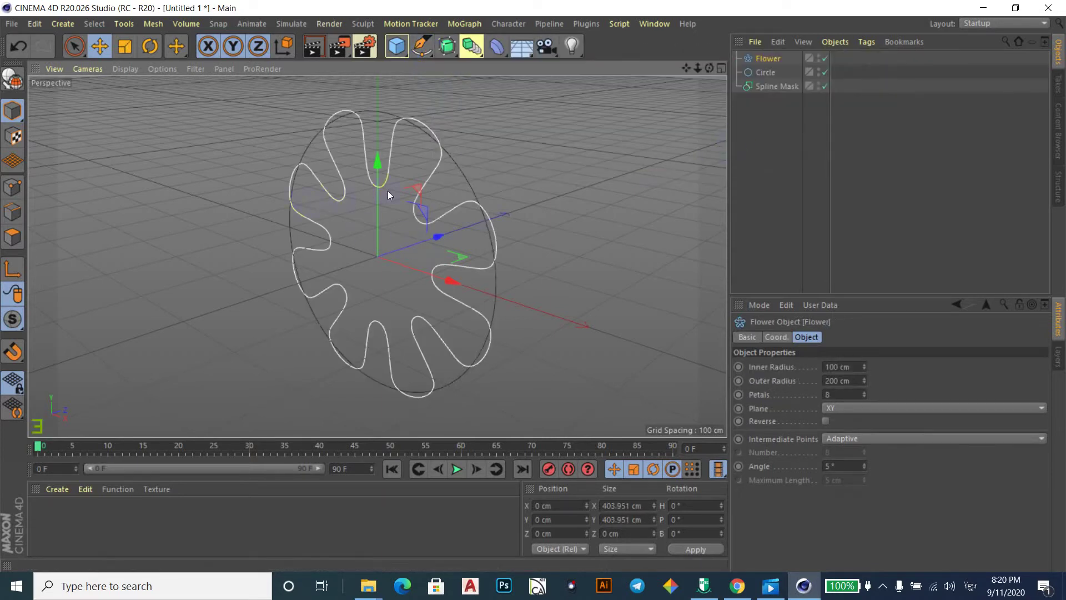
Select the Flower and Circle and nest both under the Spline Mask.
click(767, 133)
drag(771, 161, 770, 100)
drag(770, 58, 771, 75)
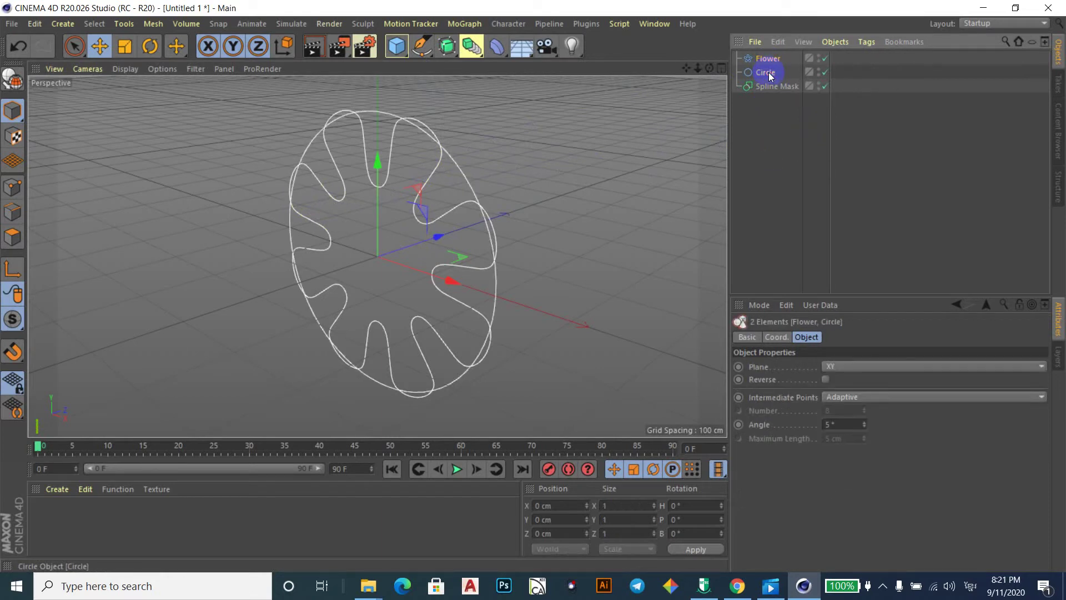
drag(766, 124, 776, 88)
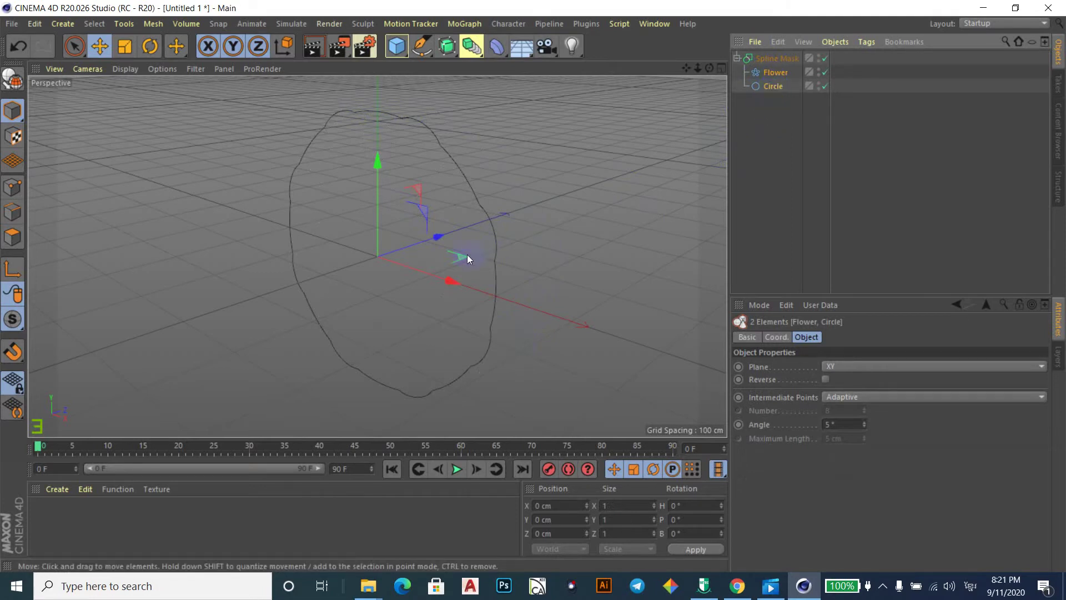
Move the Flower to X 79.555 cm, keeping the XY plane and Adaptive intermediate points.
click(777, 72)
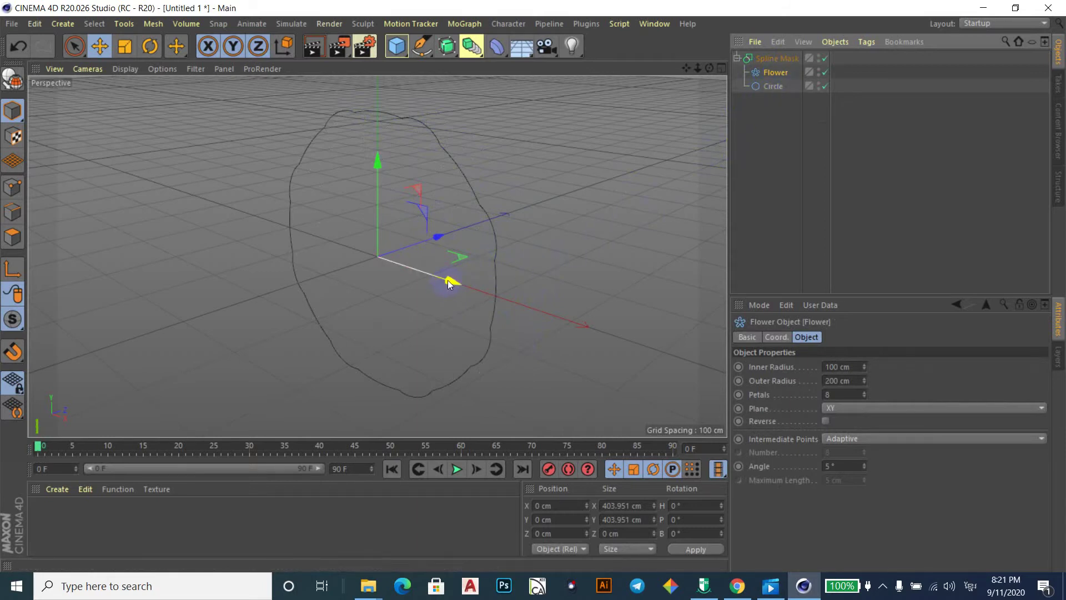
mouse_move(449, 283)
mouse_down()
mouse_move(499, 286)
mouse_move(466, 391)
mouse_move(468, 381)
mouse_up()
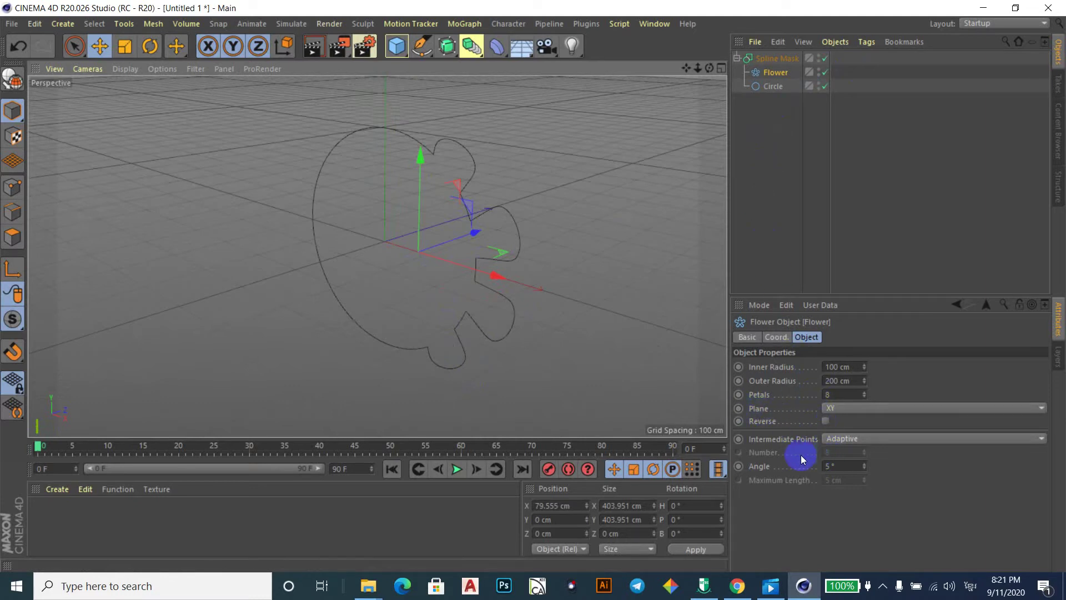
click(875, 409)
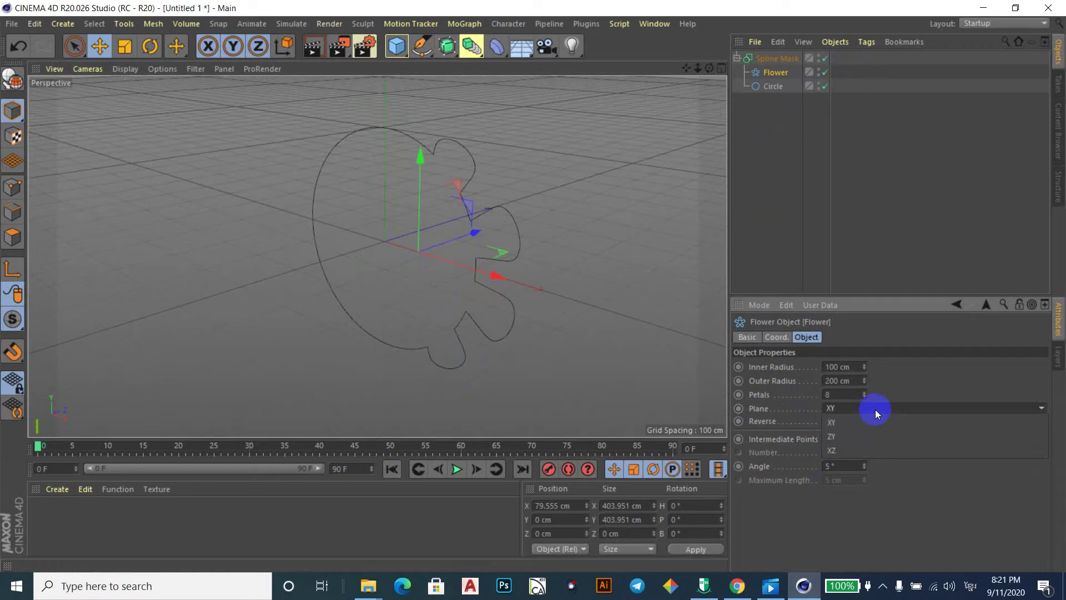
click(875, 409)
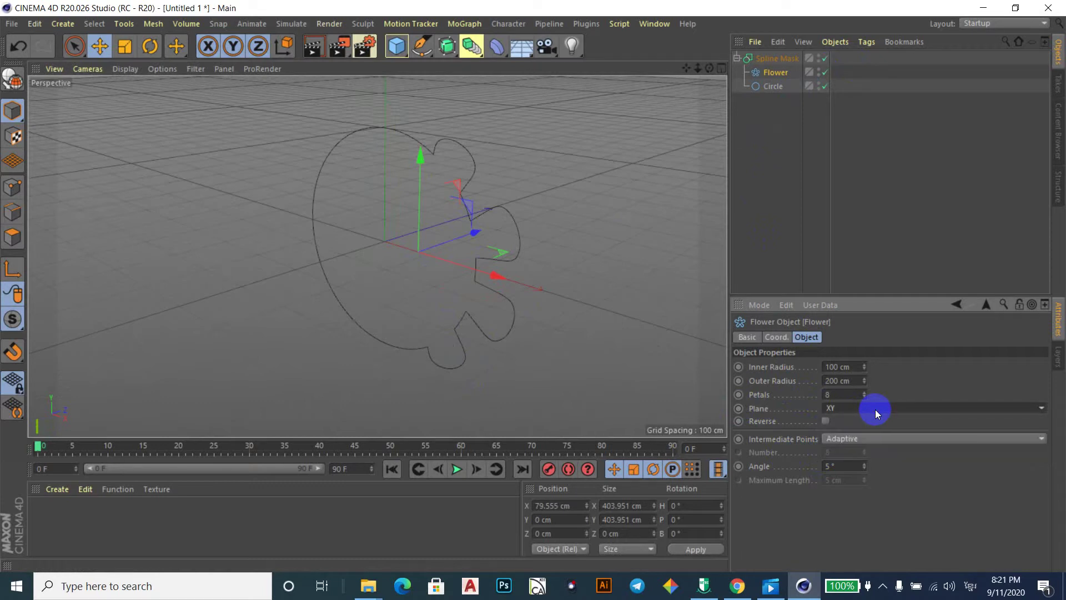
click(887, 441)
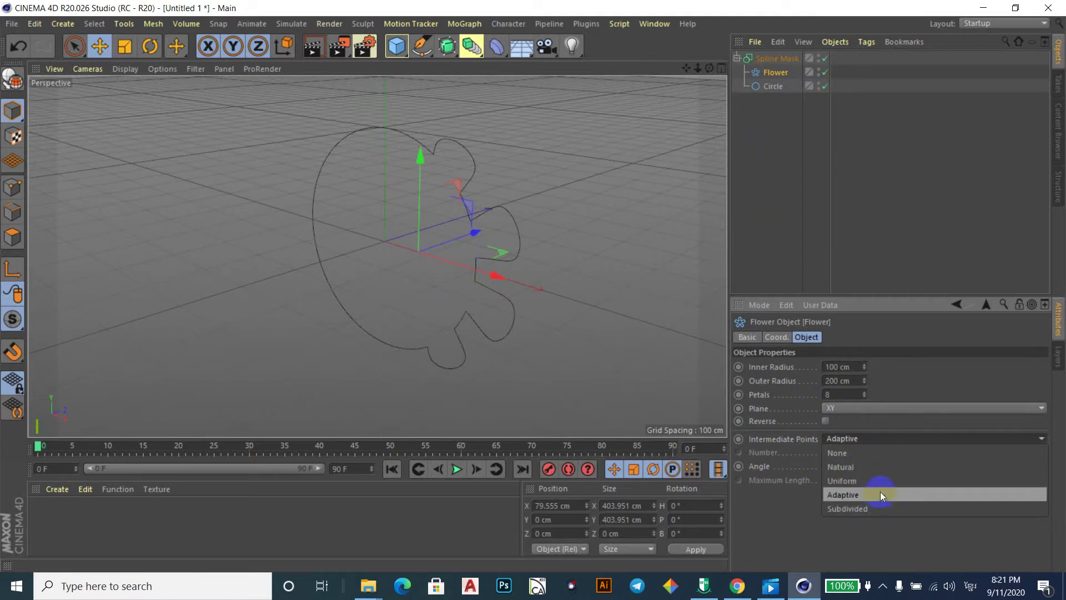
click(964, 382)
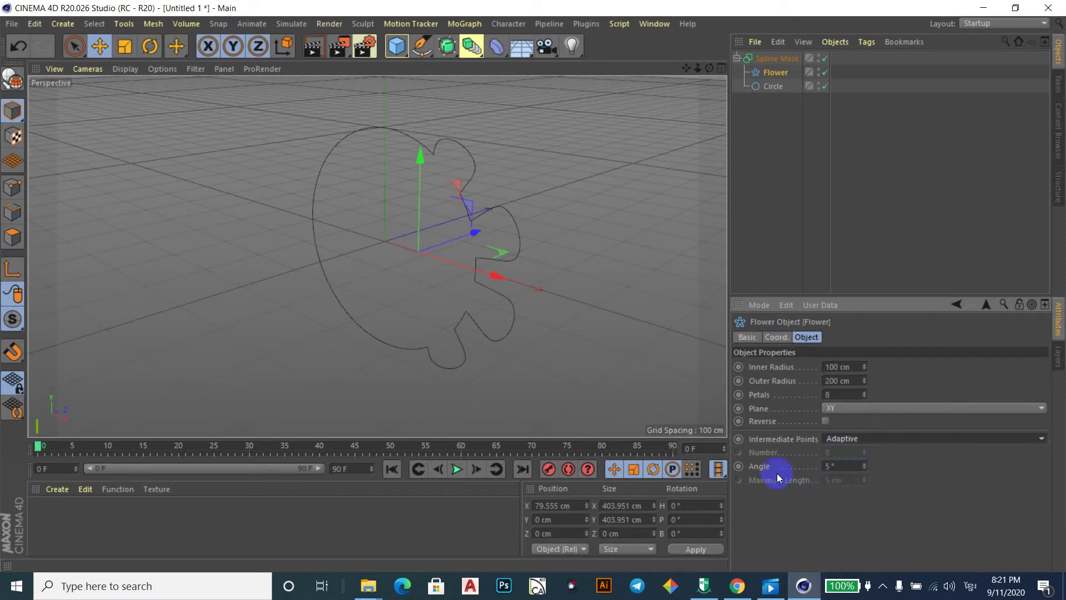
click(776, 337)
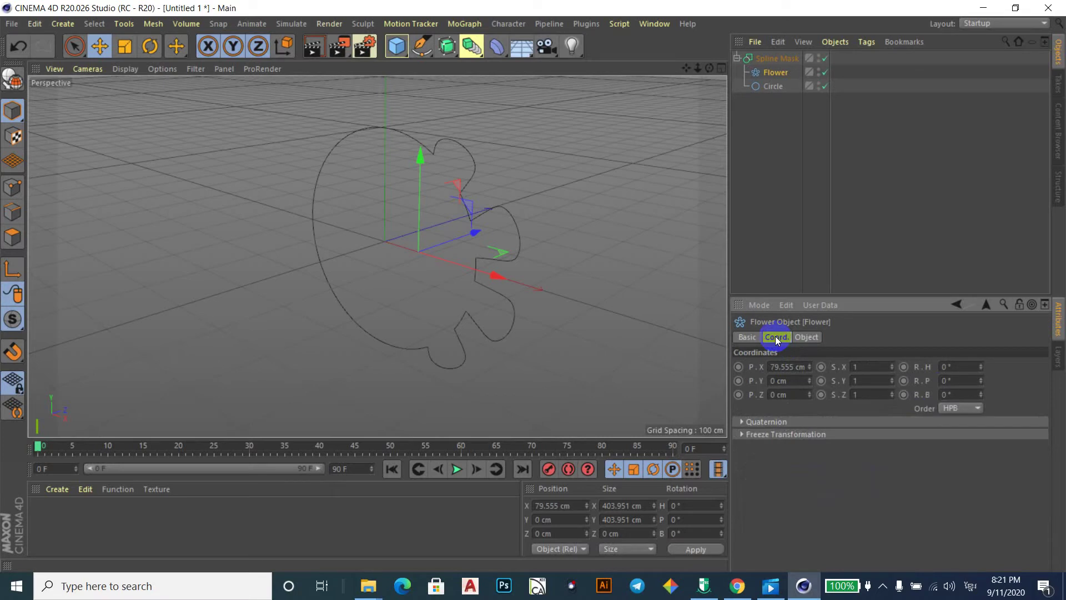
click(742, 338)
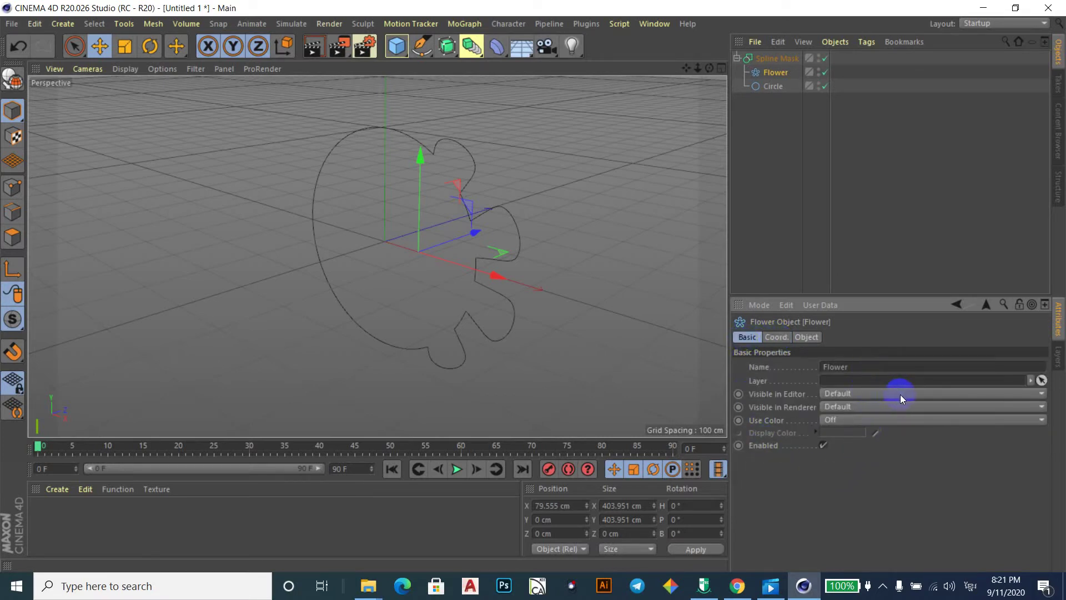
click(898, 416)
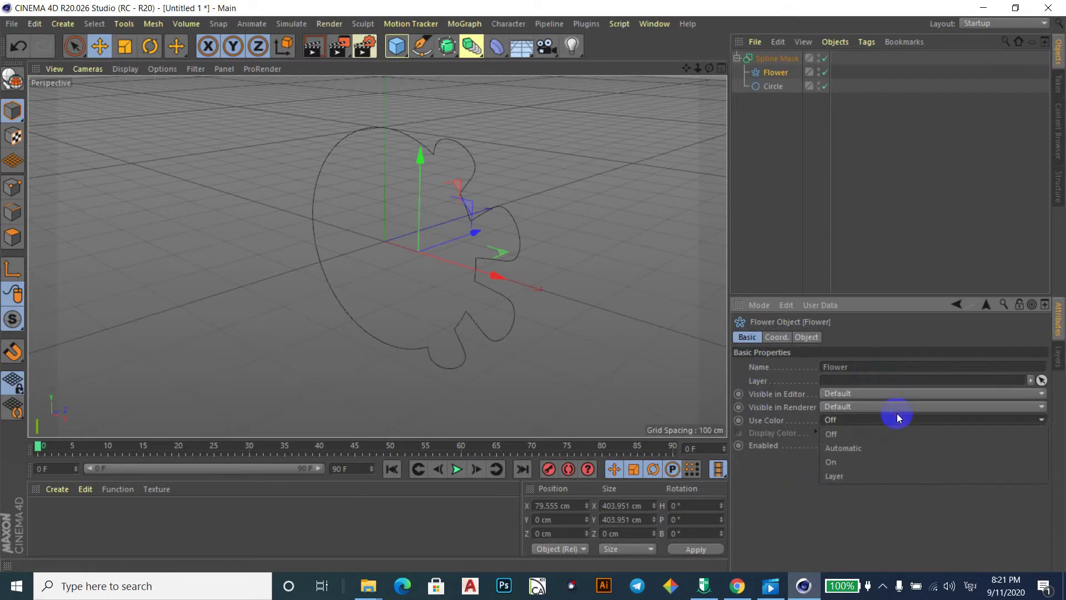
click(899, 421)
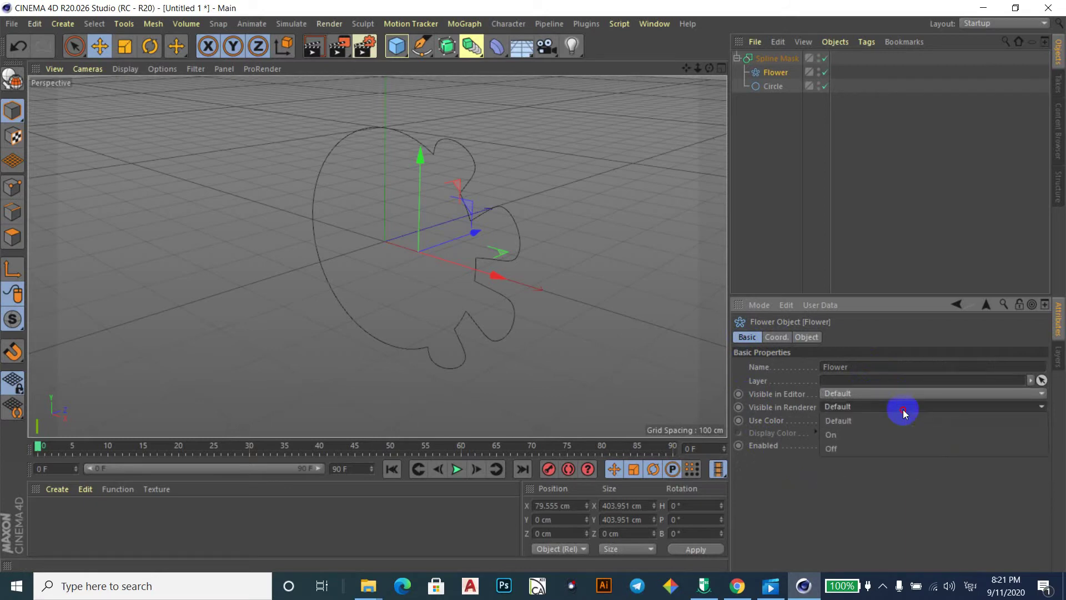
click(903, 410)
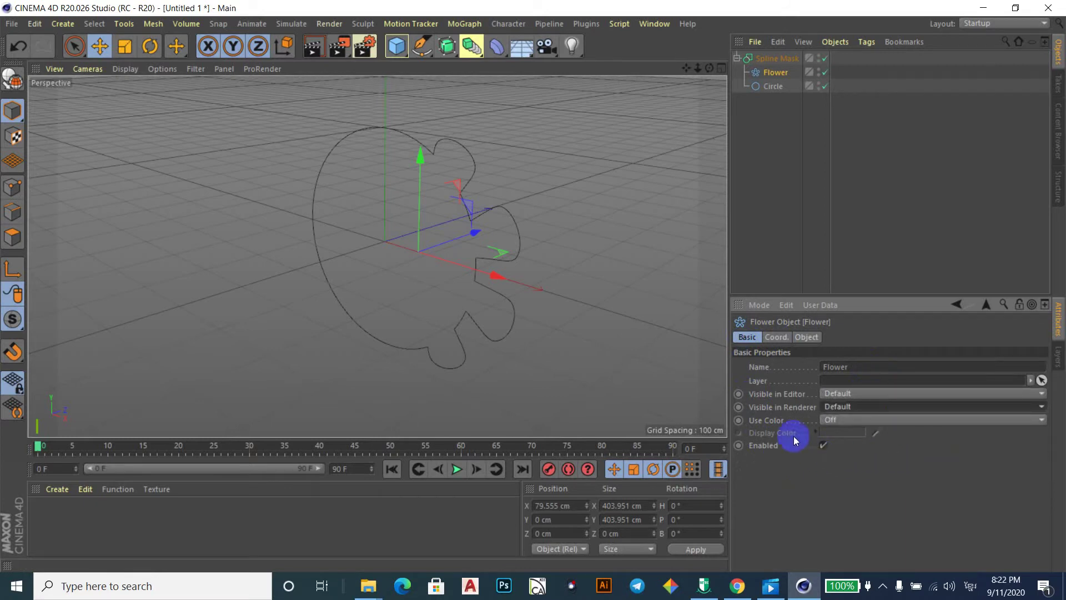
click(778, 338)
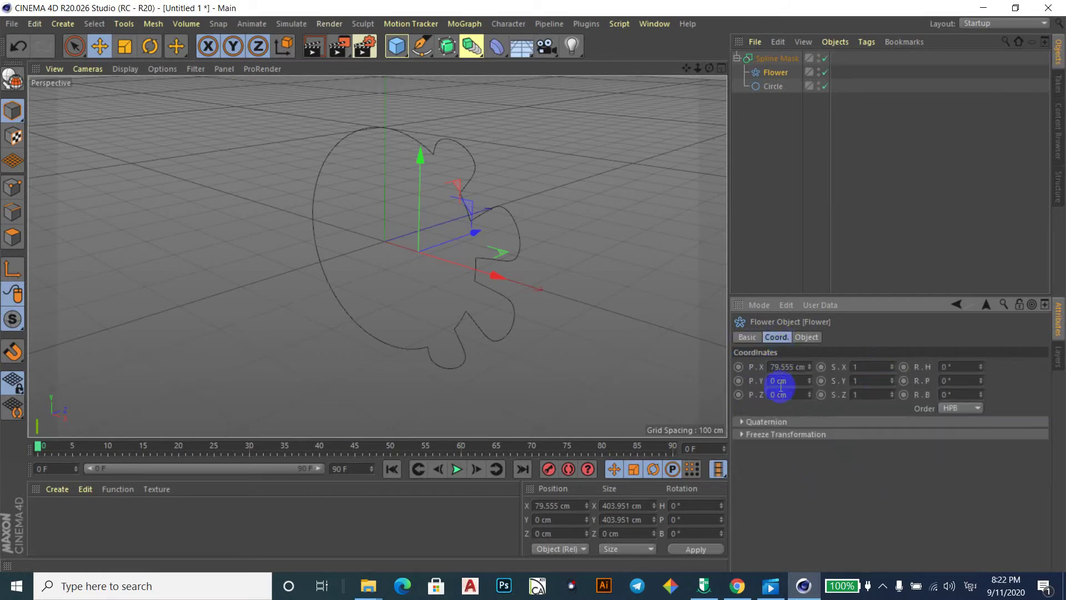
click(741, 422)
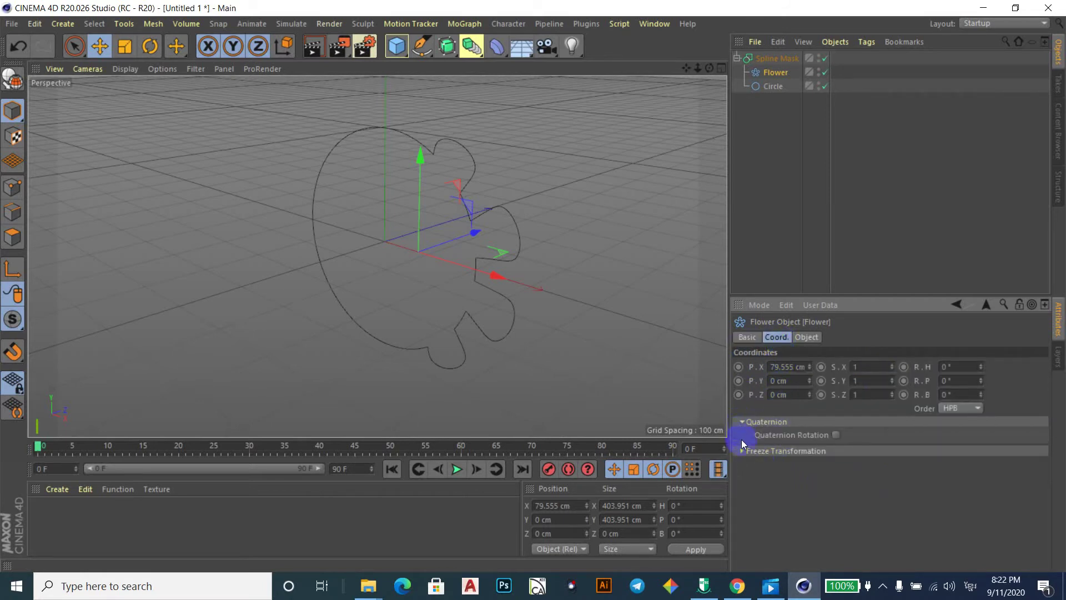
click(741, 451)
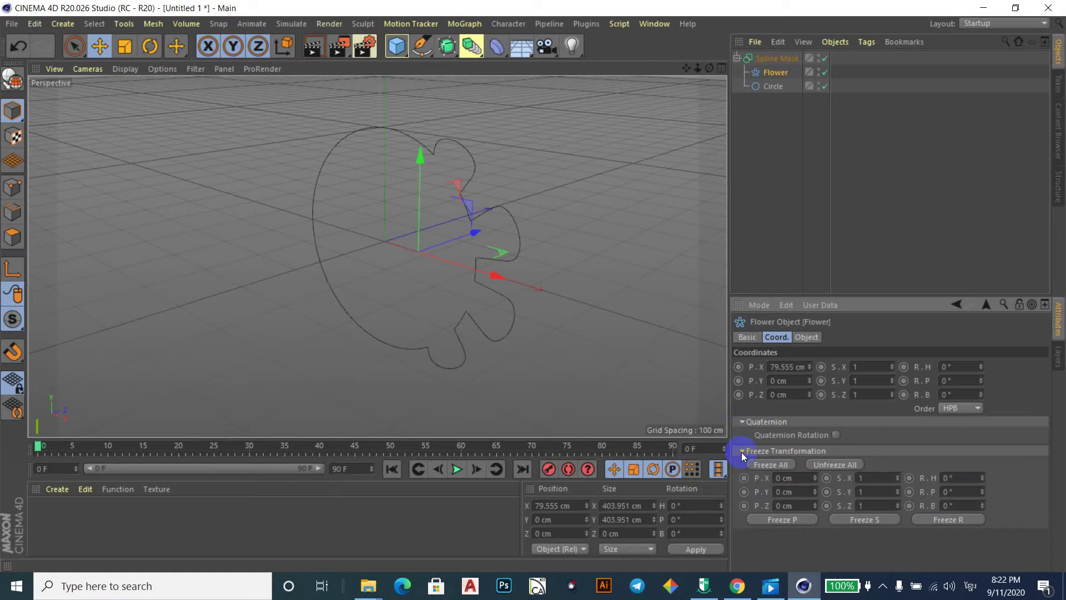
click(741, 452)
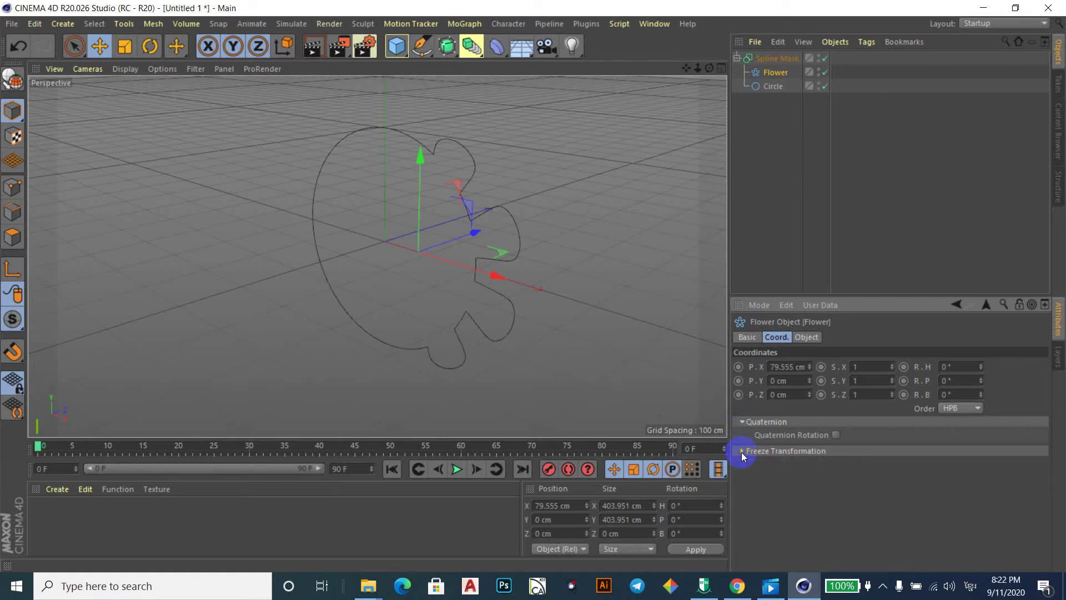
click(743, 422)
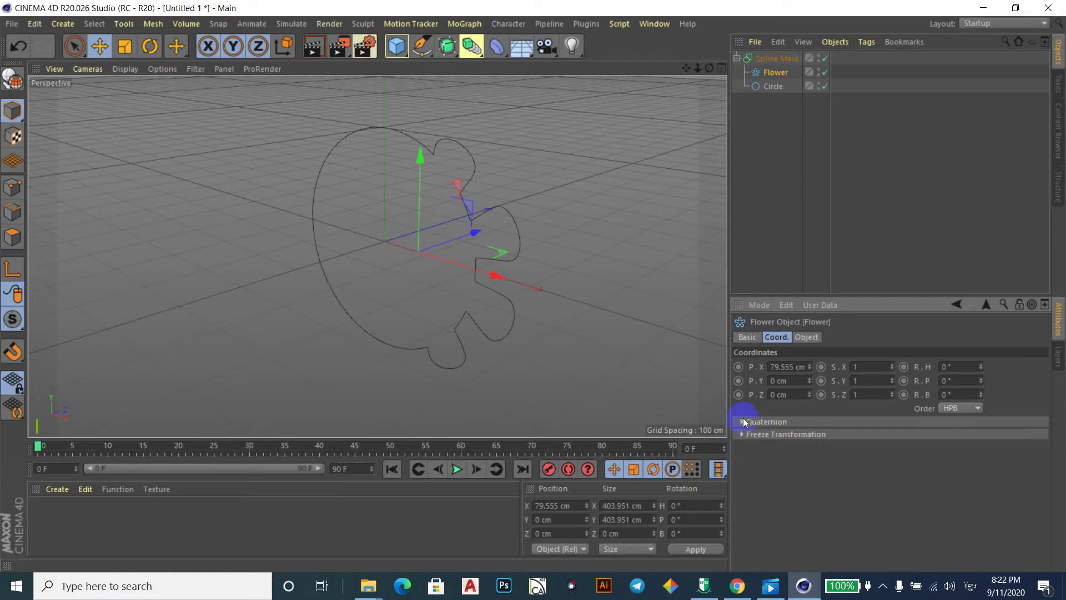
click(805, 337)
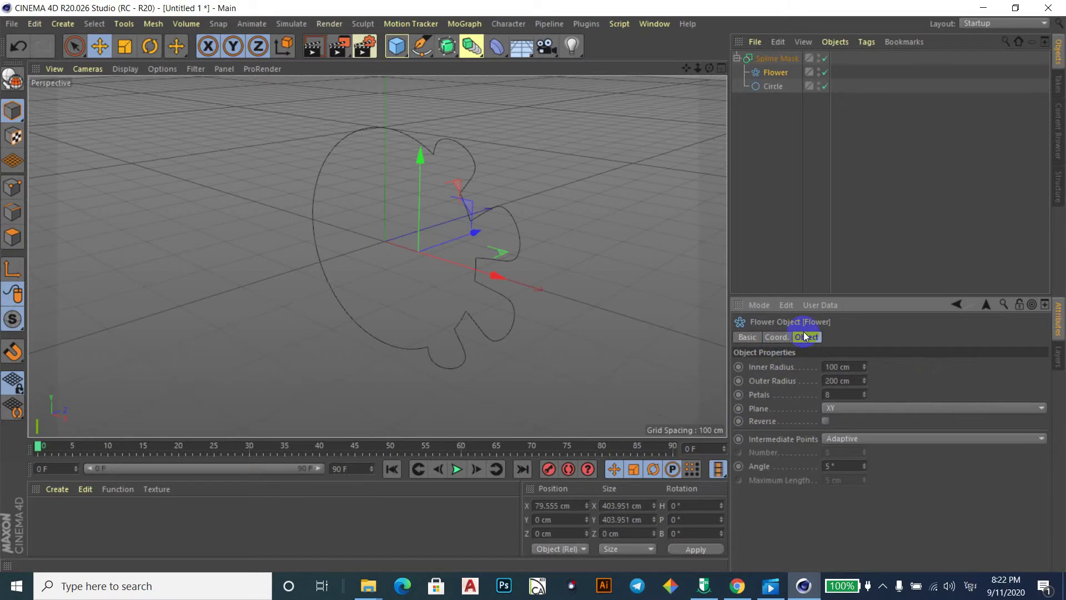
click(1057, 355)
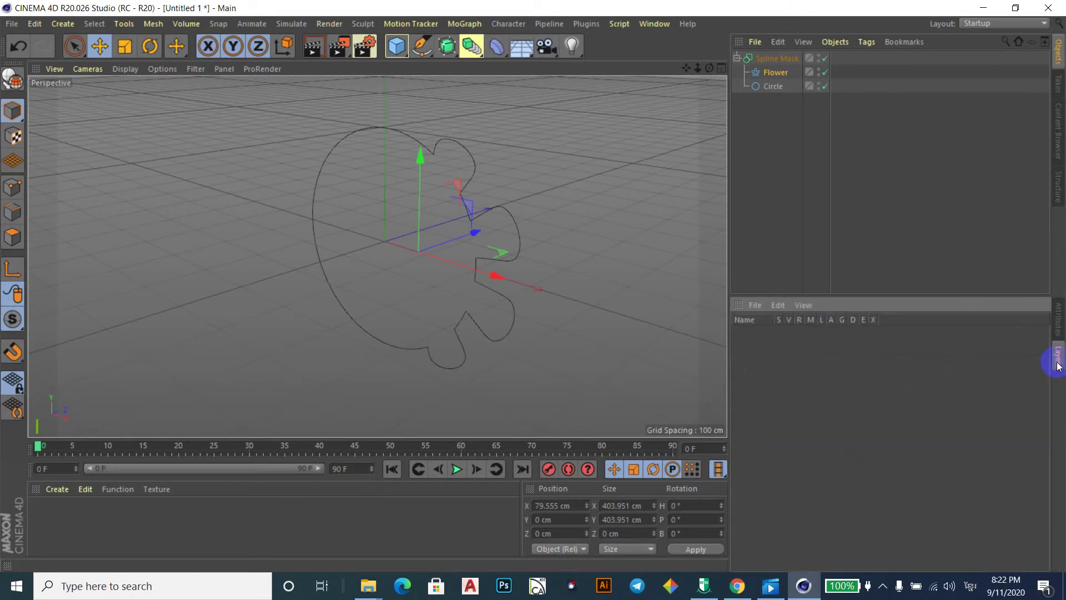
Slide the Flower right to X 297.12 cm so it only partly overlaps the circle.
click(1057, 322)
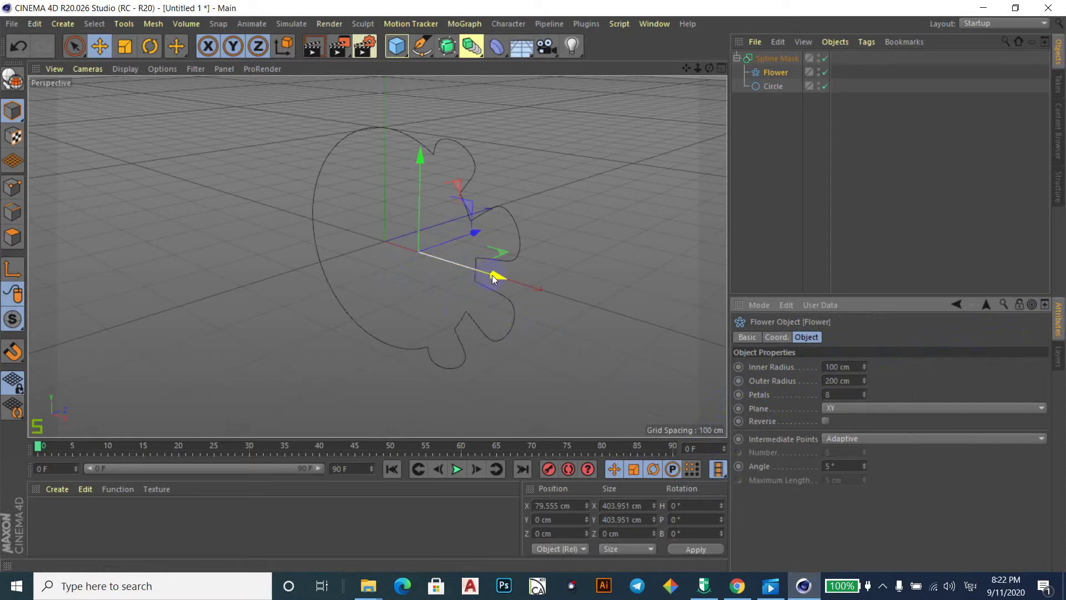
mouse_move(493, 279)
mouse_down()
mouse_move(646, 275)
mouse_move(600, 261)
mouse_move(638, 269)
mouse_up()
drag(419, 265, 467, 295)
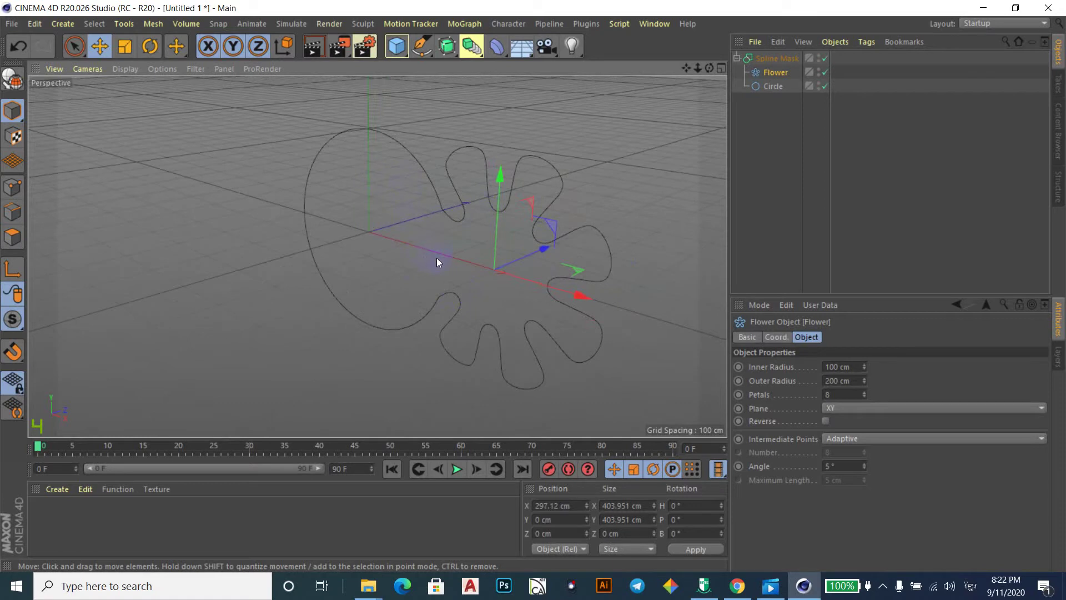
click(784, 59)
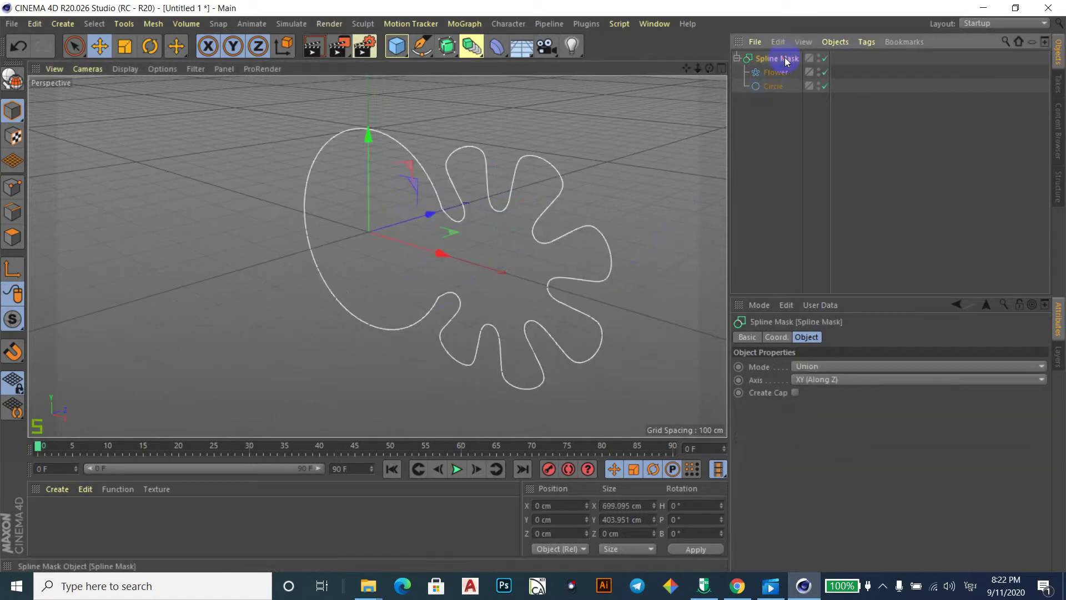
right_click(786, 61)
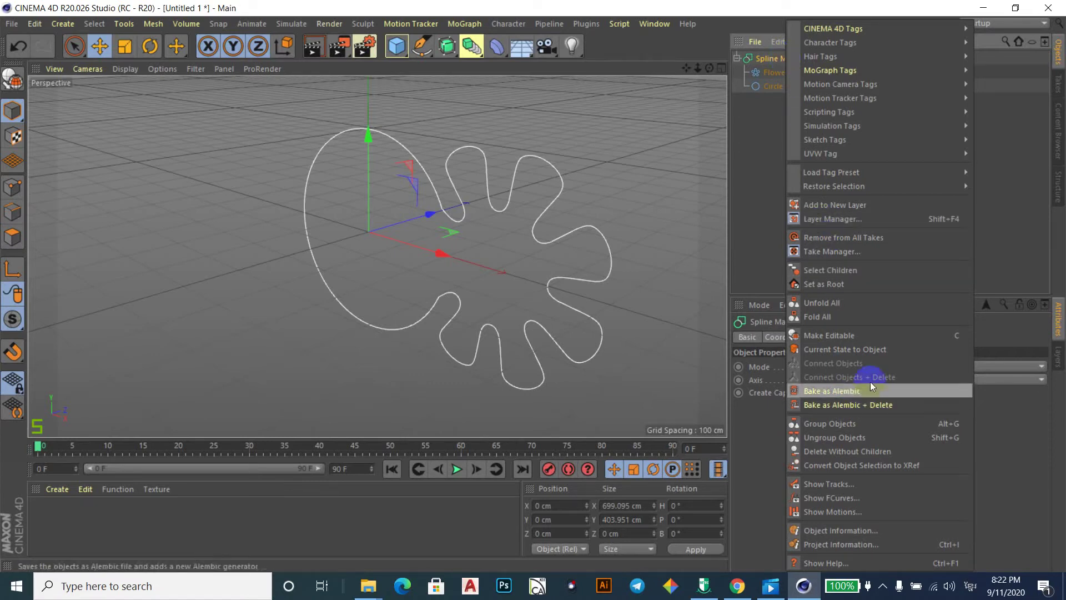
Bake the Spline Mask's merged outline into a spline with Current State to Object.
click(868, 349)
drag(777, 78, 773, 109)
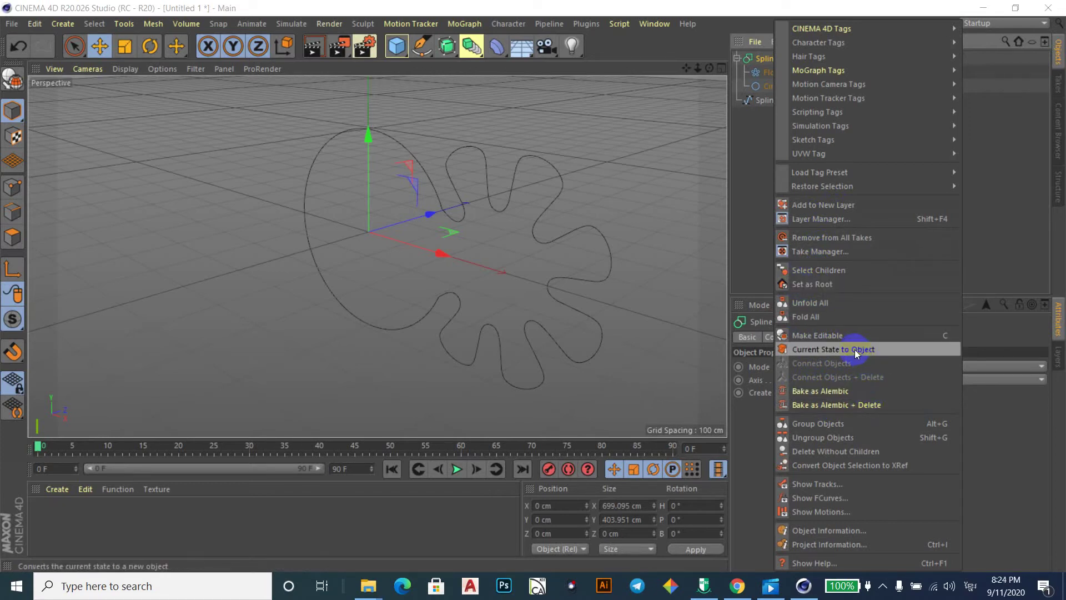
Inspect the converted copy and the generator, then undo the first conversion.
click(749, 132)
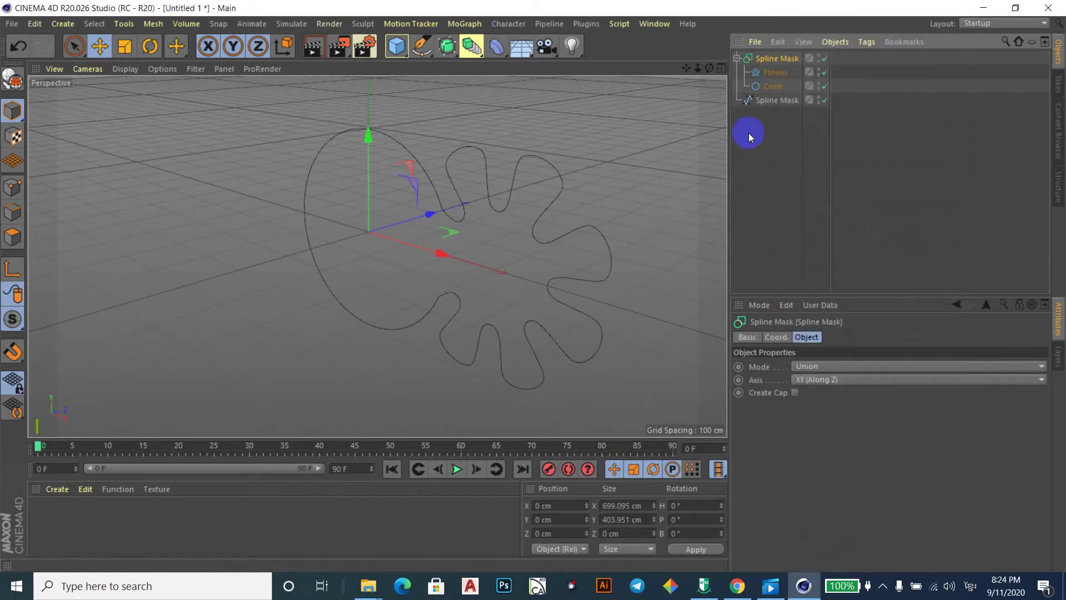
click(774, 100)
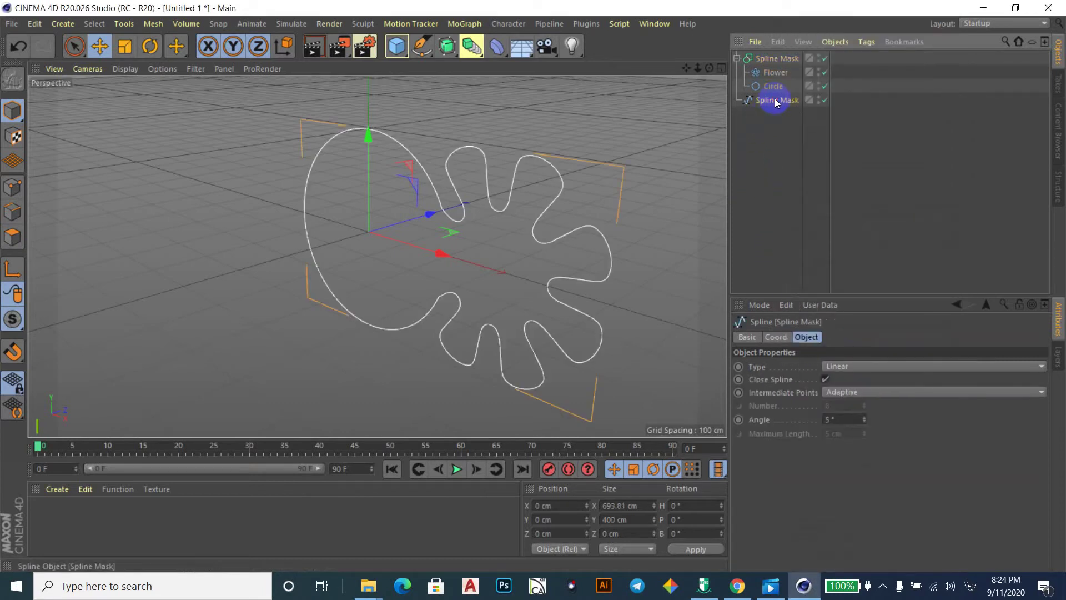
click(773, 58)
drag(756, 72, 759, 81)
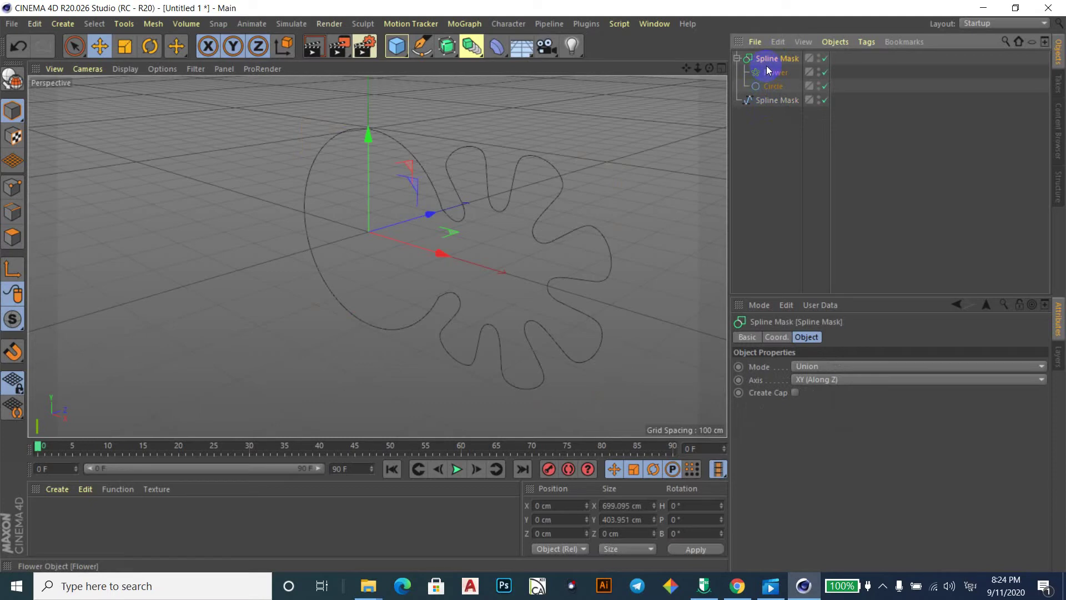
drag(767, 70, 783, 61)
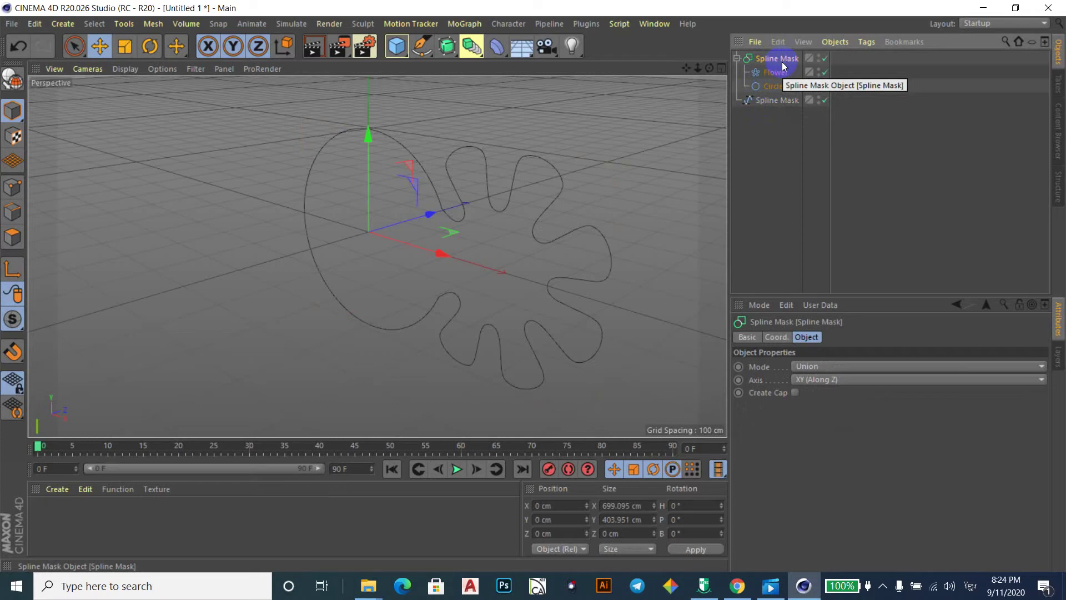
click(771, 145)
key(ctrl+z)
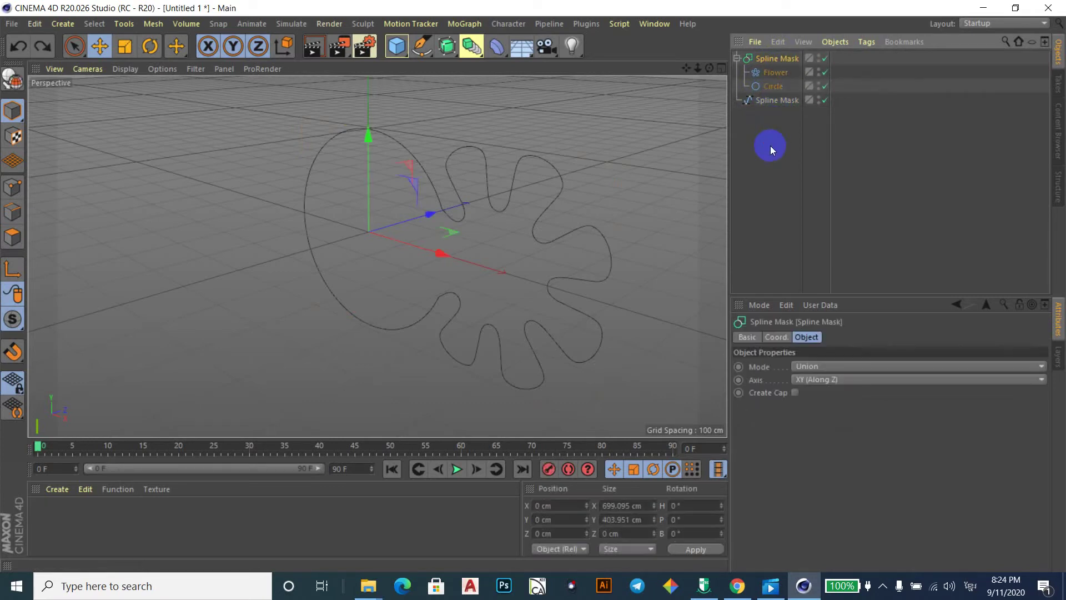
key(ctrl+z)
key(ctrl+z)
key(ctrl+z)
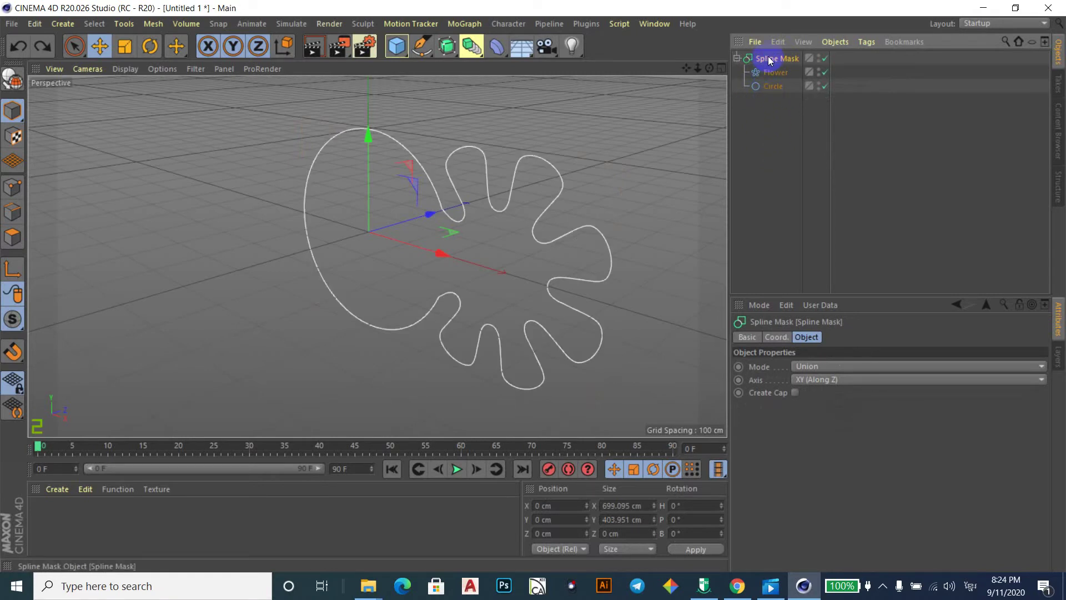
Redo Current State to Object on the Spline Mask, then fold and delete the original generator.
right_click(770, 60)
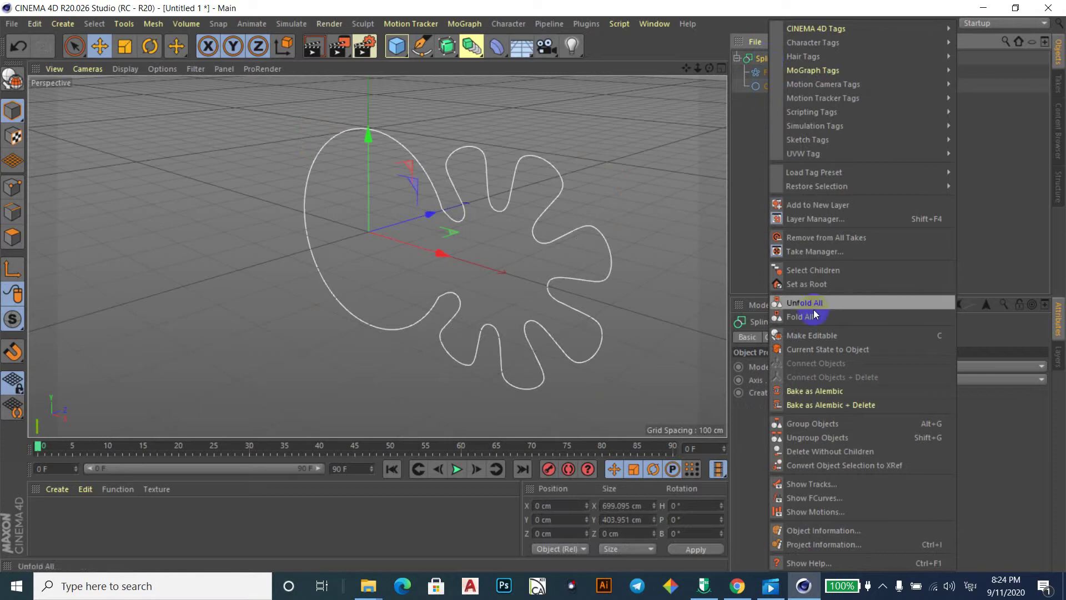
click(822, 348)
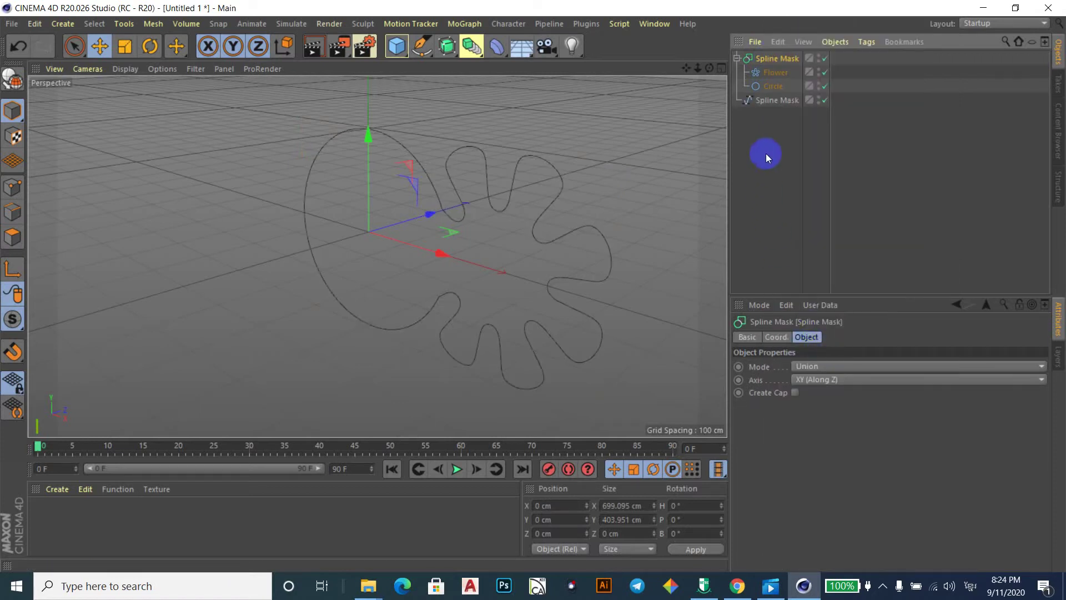
right_click(775, 59)
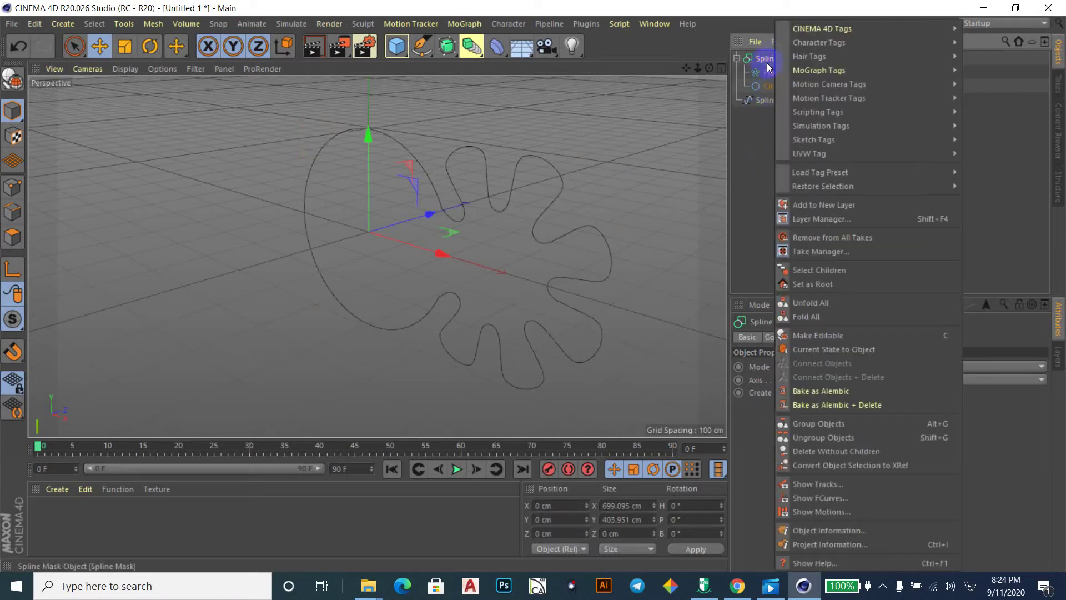
click(738, 59)
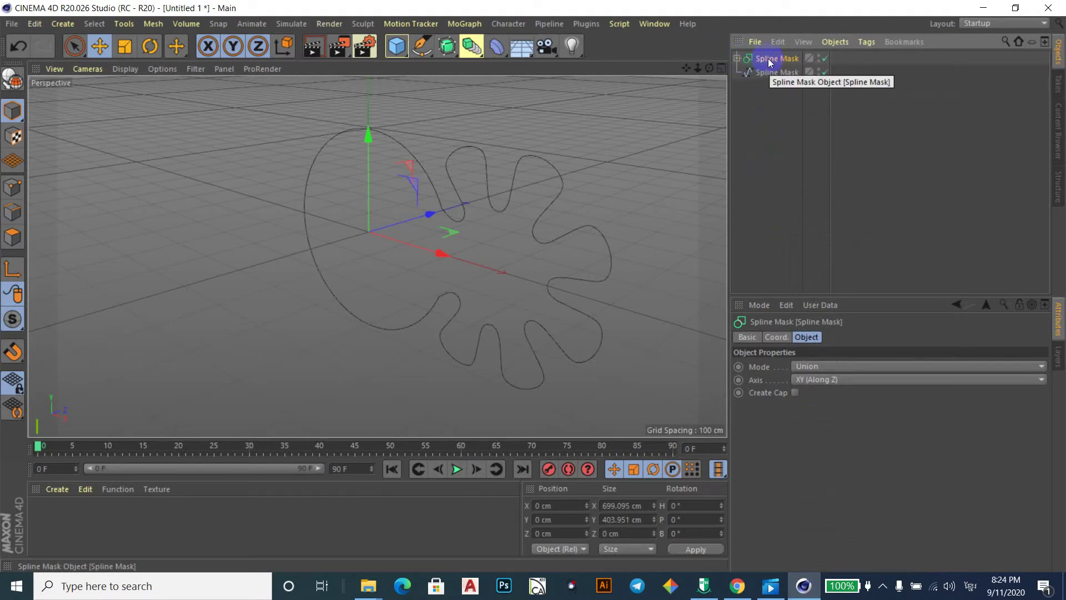
key(Delete)
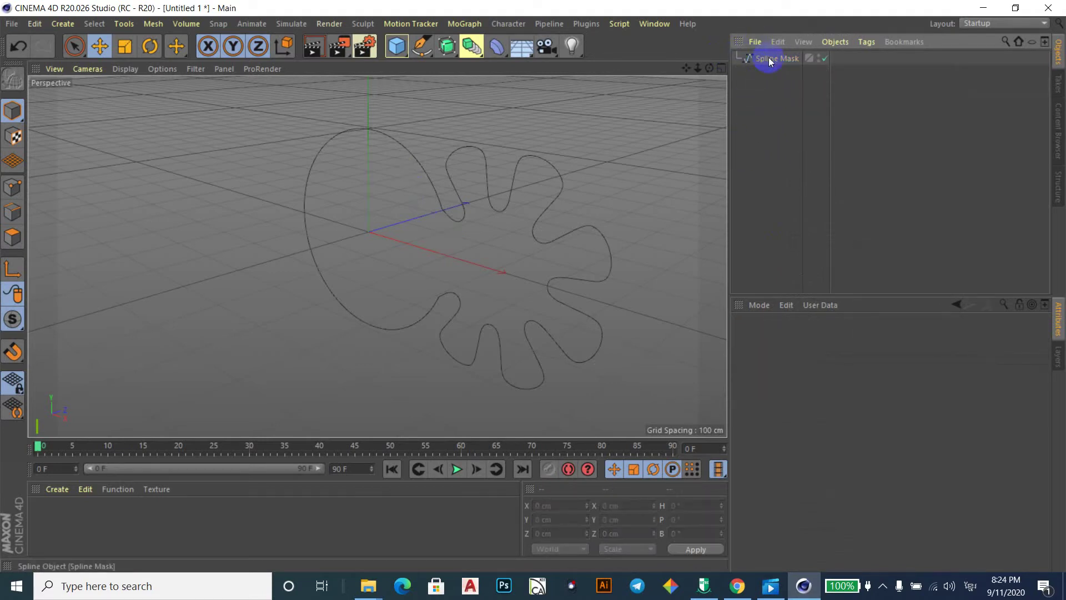
Shift the converted spline left to X -131.751 cm, then add two Subdivision Surface generators.
click(763, 59)
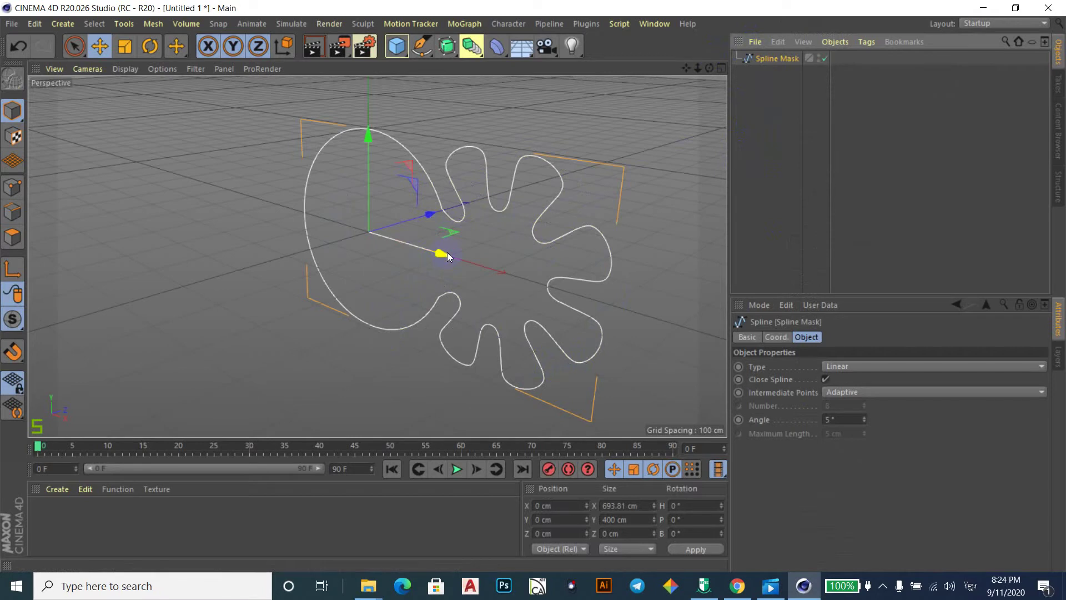
drag(447, 252, 396, 237)
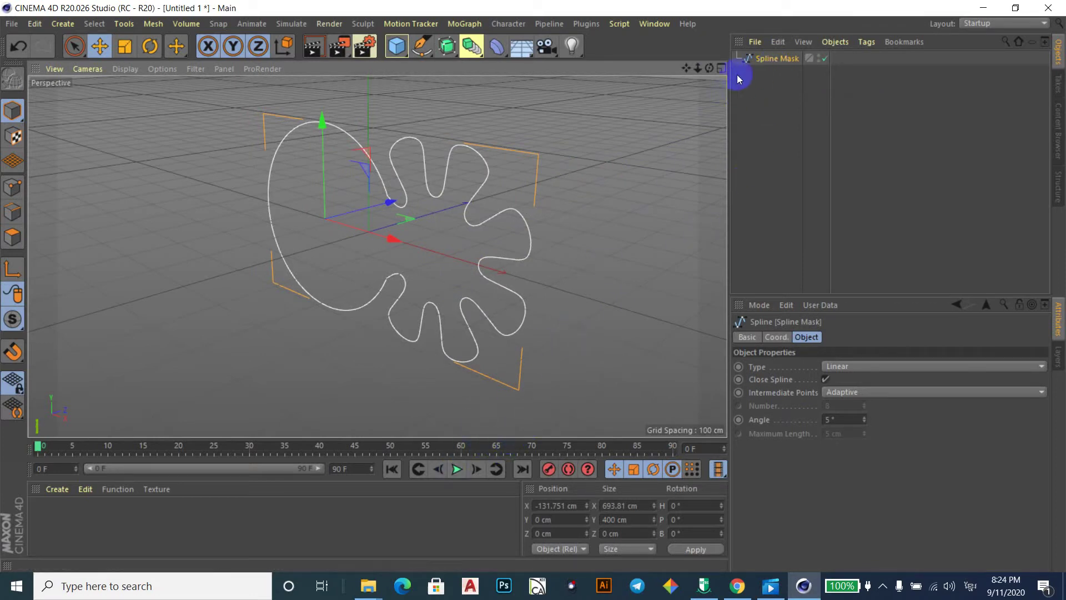
right_click(770, 64)
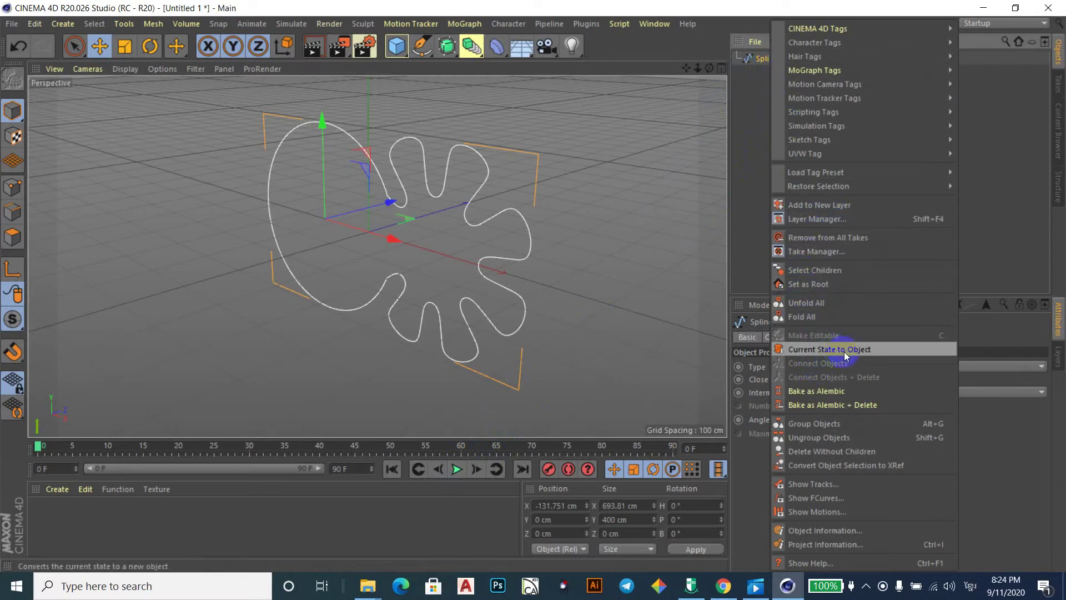
click(697, 47)
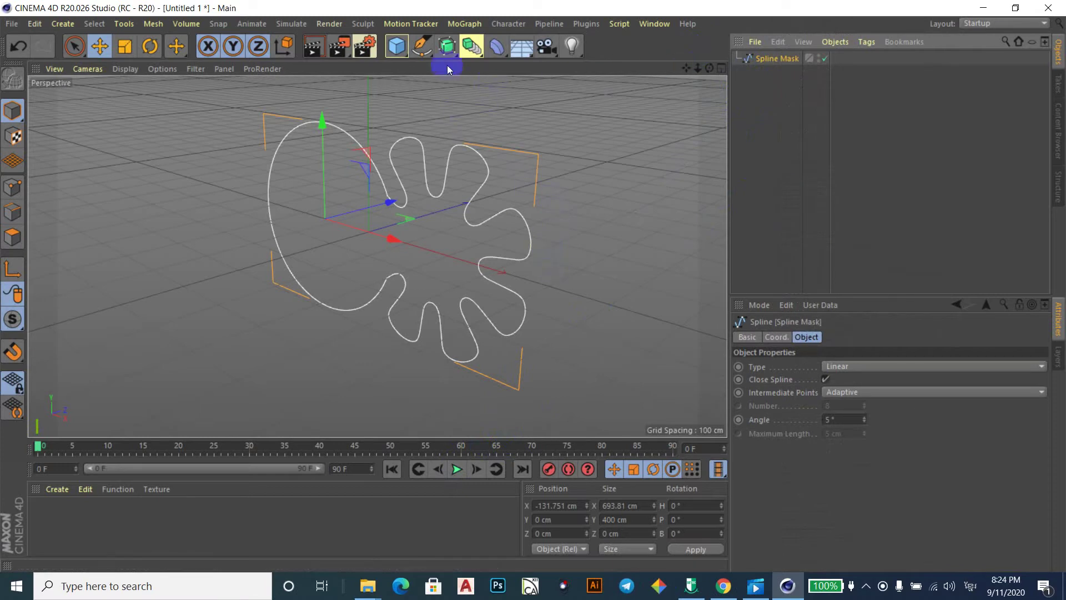
click(447, 48)
click(448, 47)
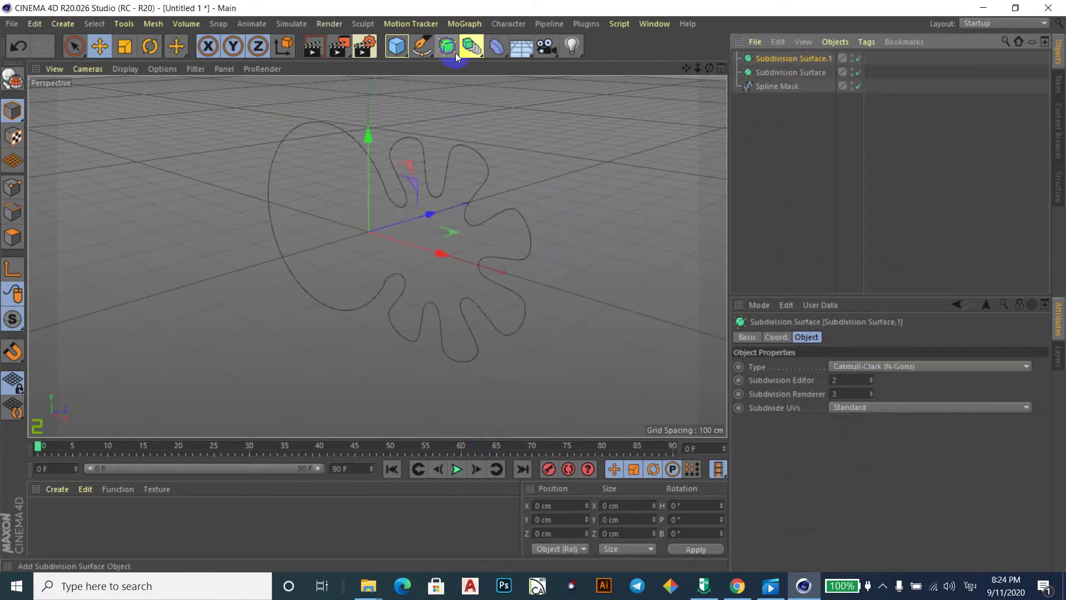
Undo both Subdivision Surface objects and add an Extrude generator instead.
key(ctrl+z)
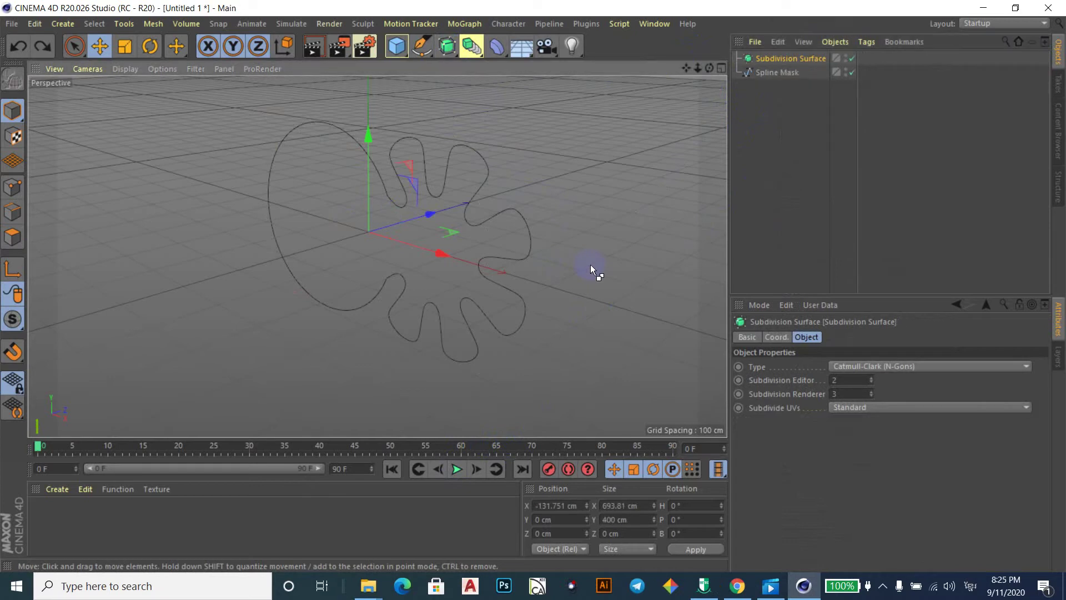
key(ctrl+z)
click(458, 52)
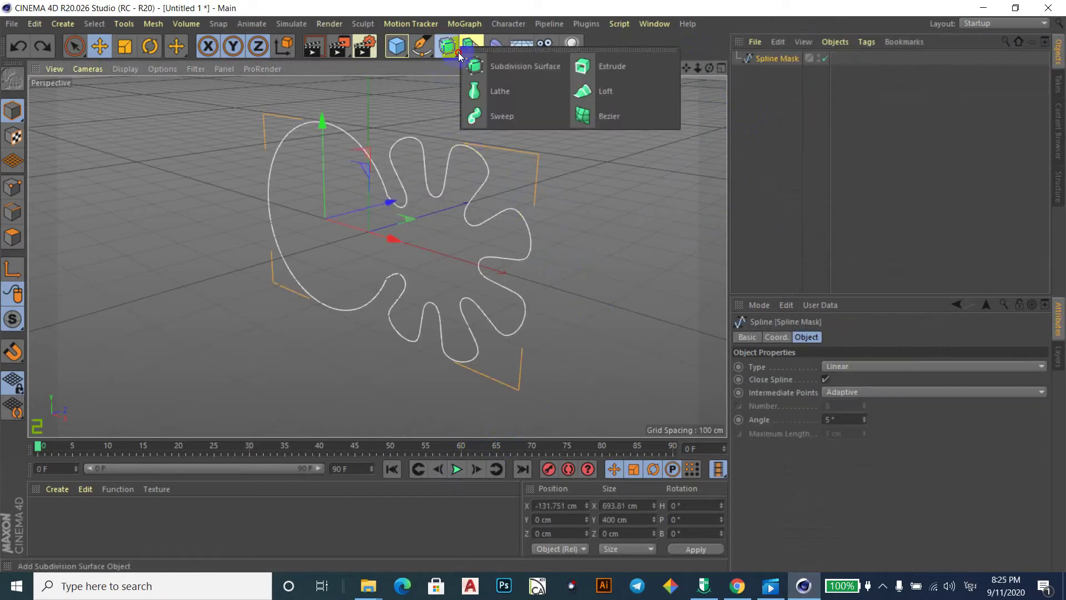
click(604, 72)
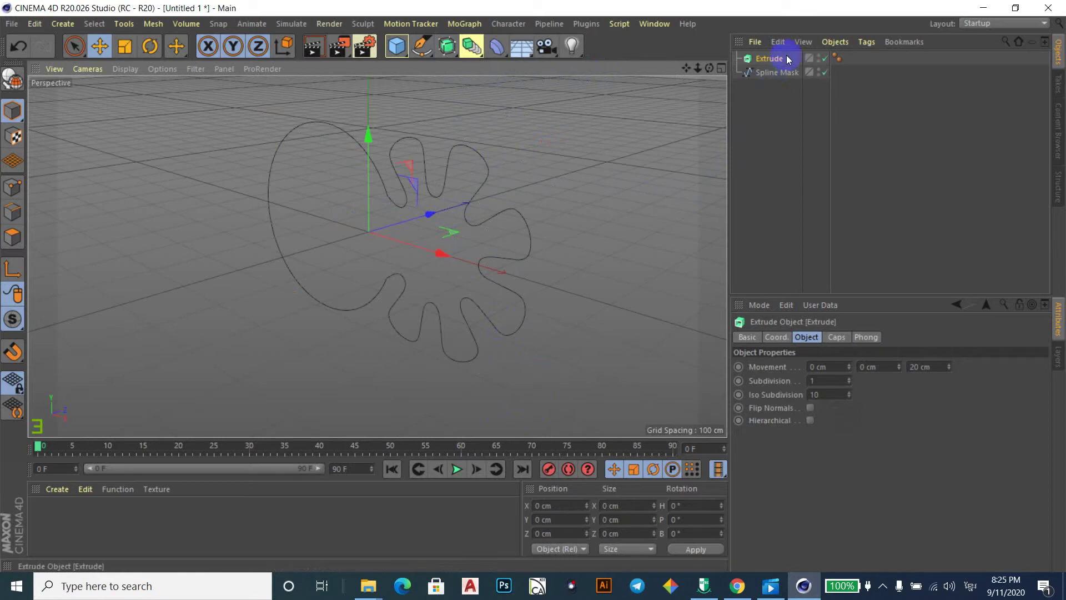
Nest the Spline Mask spline inside the Extrude for a 20 cm solid, reviewing its settings.
drag(775, 73, 780, 59)
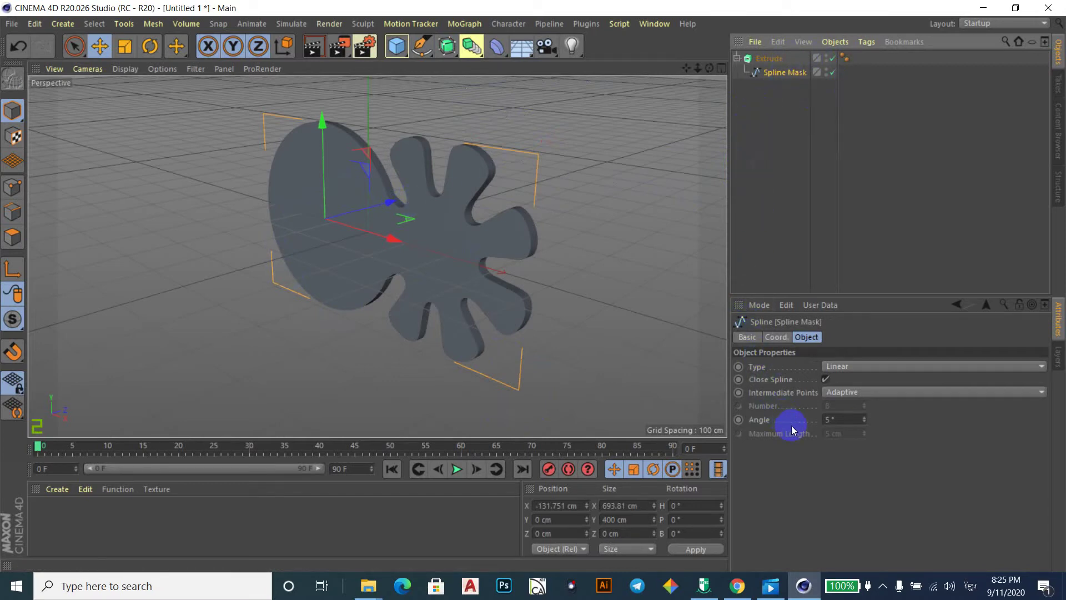
click(781, 338)
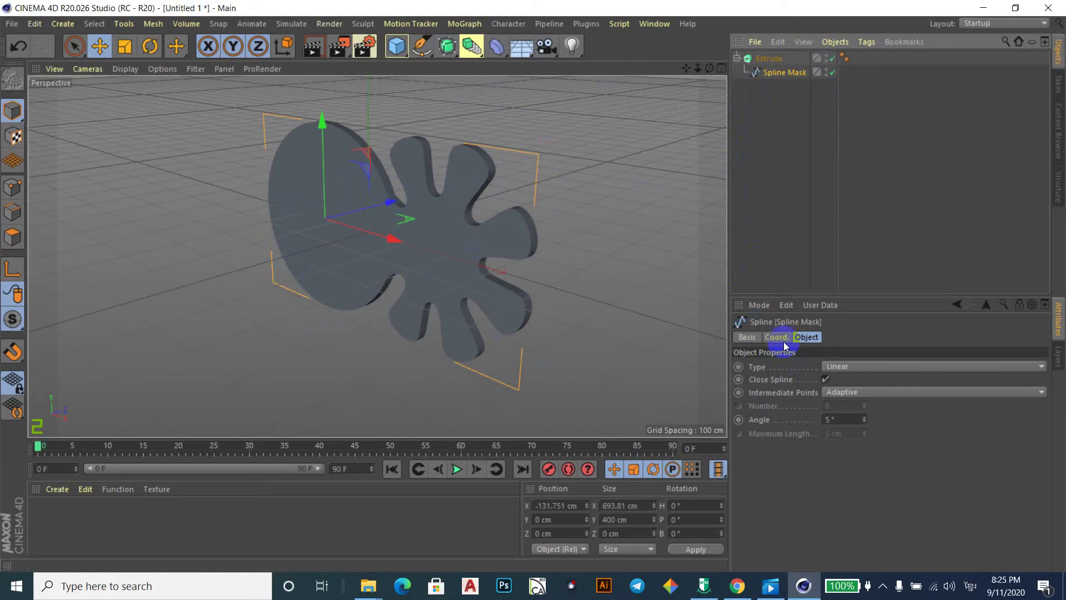
click(750, 339)
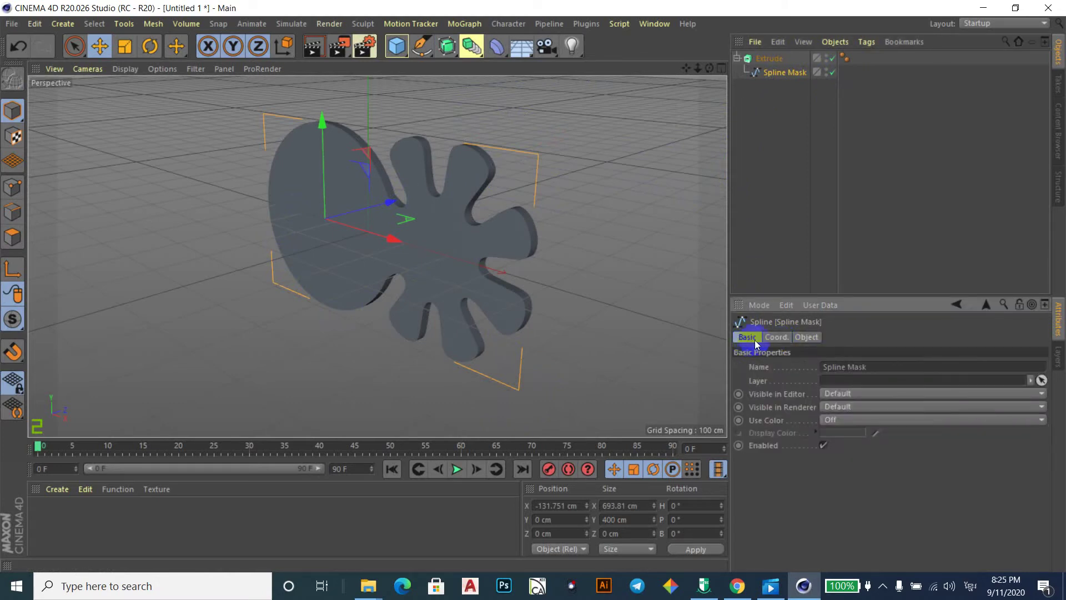
click(777, 340)
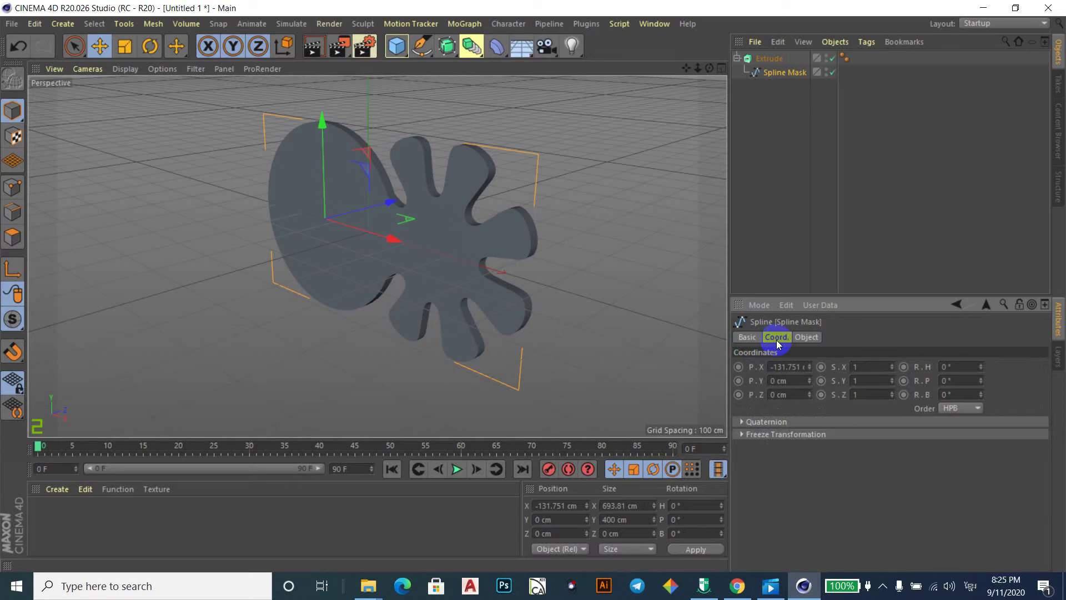
click(806, 337)
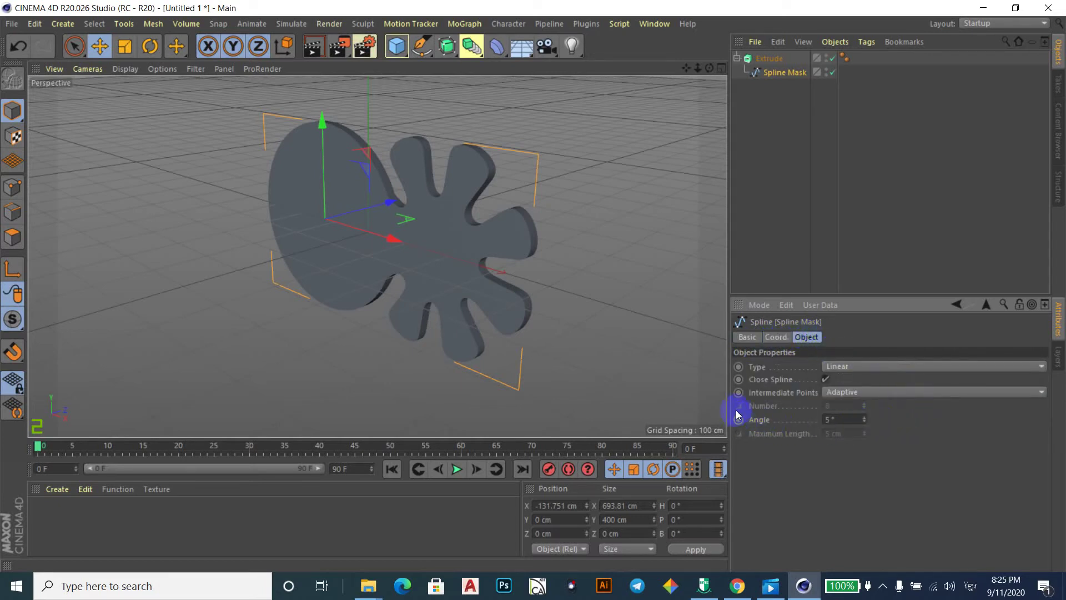
click(911, 395)
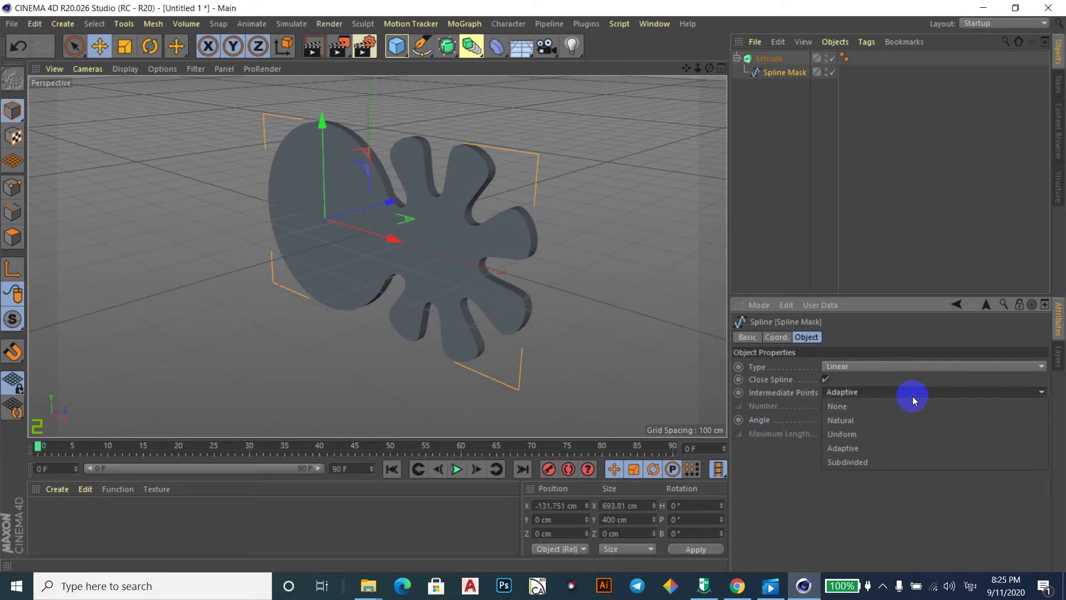
click(776, 337)
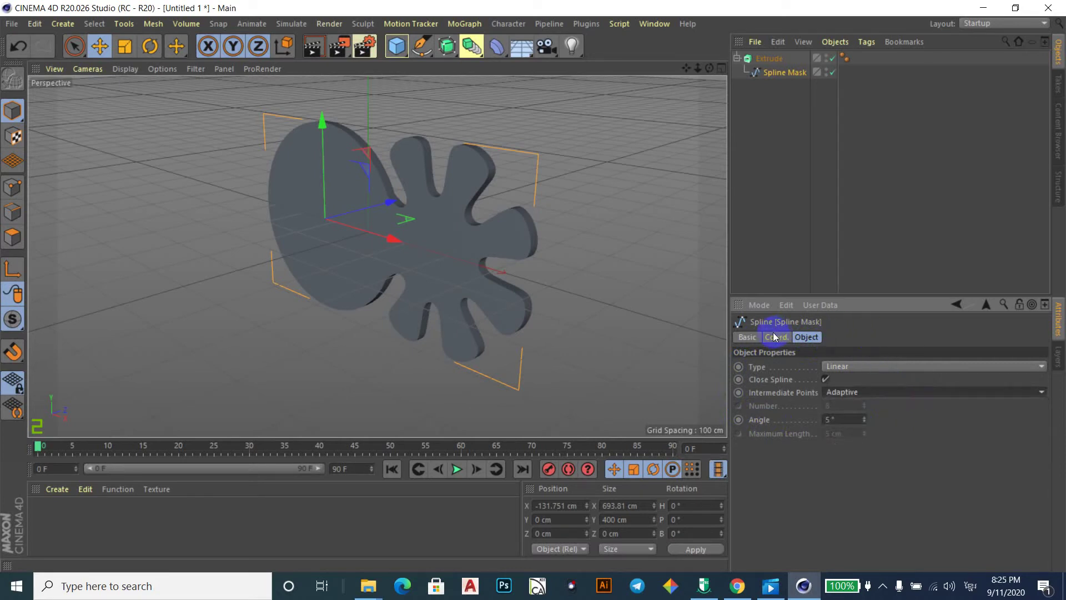
click(750, 337)
click(690, 167)
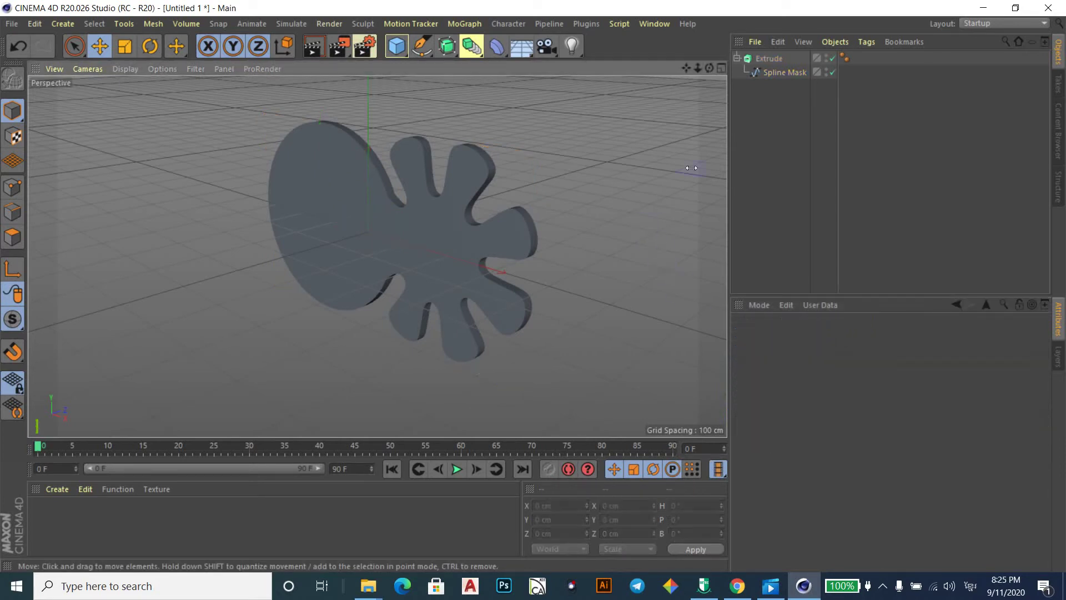
Set the Extrude's depth to 88 cm.
click(769, 58)
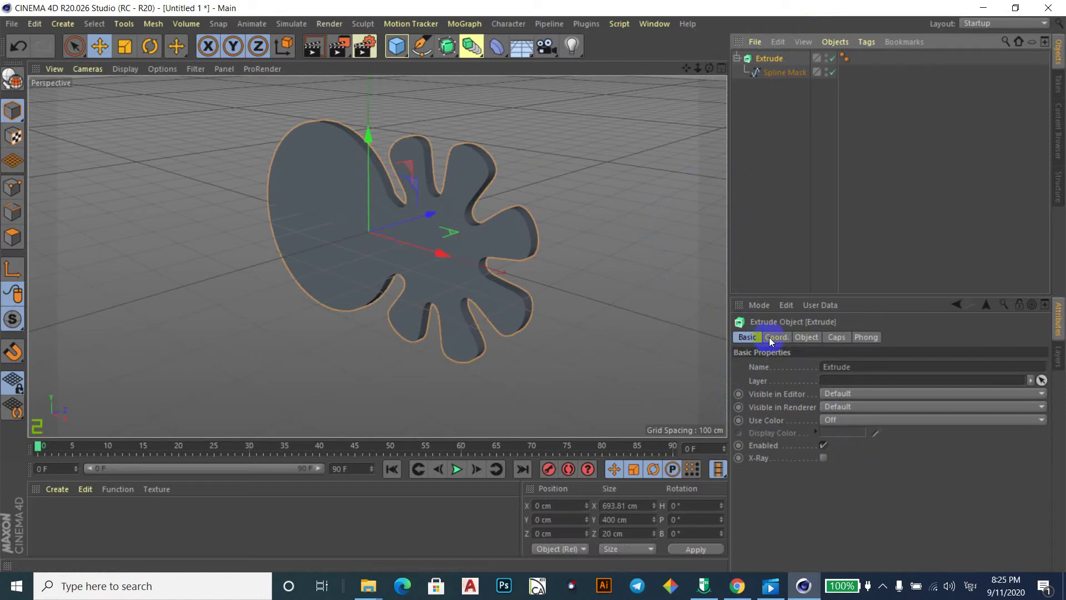
click(805, 336)
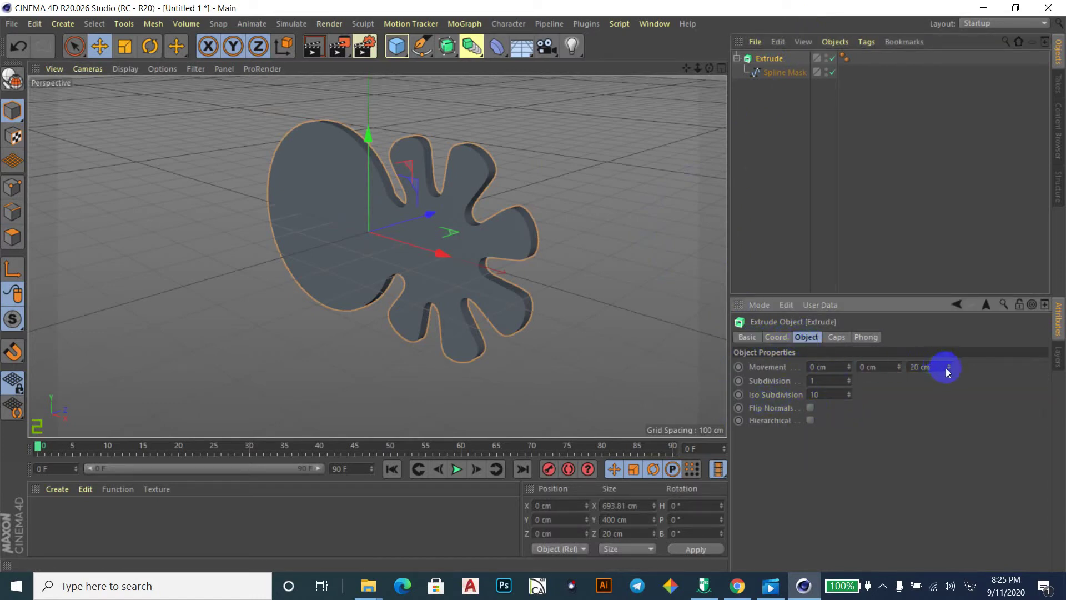
click(928, 368)
drag(949, 368, 949, 365)
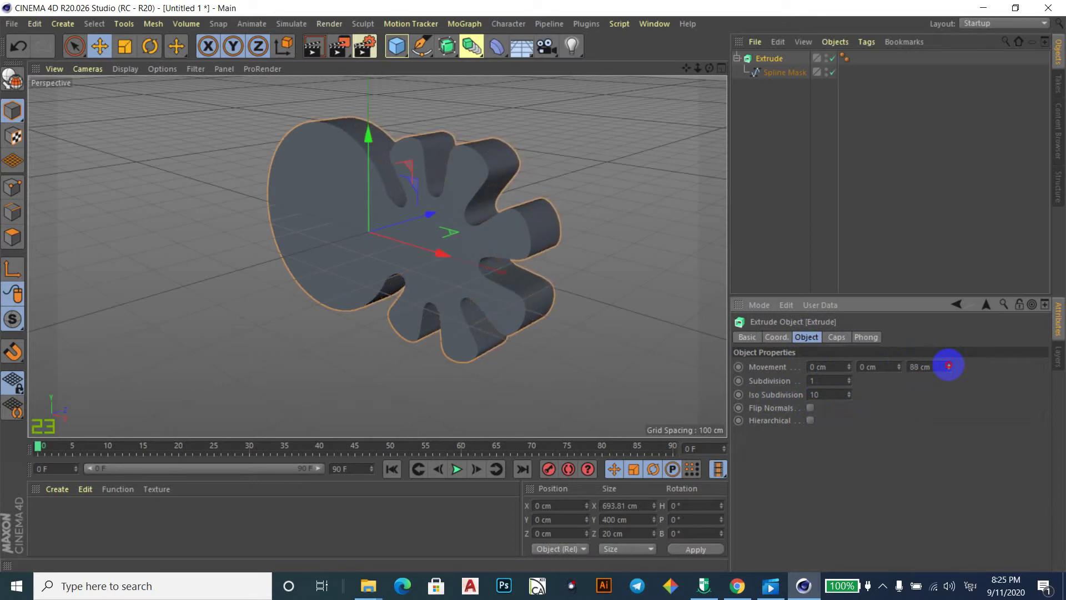
drag(949, 366, 950, 369)
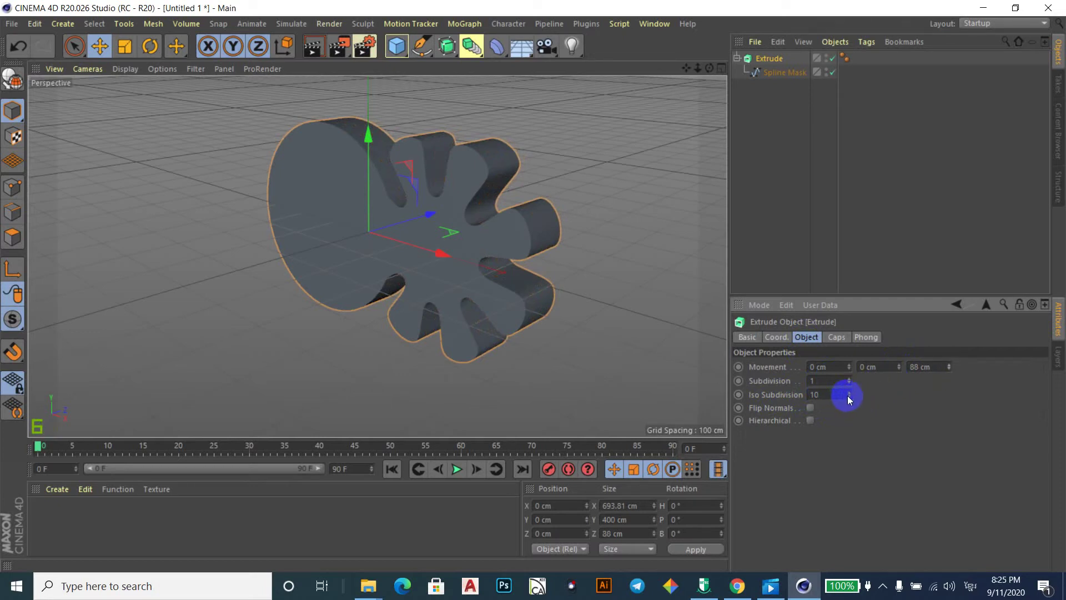
Switch the viewport to Gouraud Shading (Lines) and show the Extrude's Caps settings.
click(124, 67)
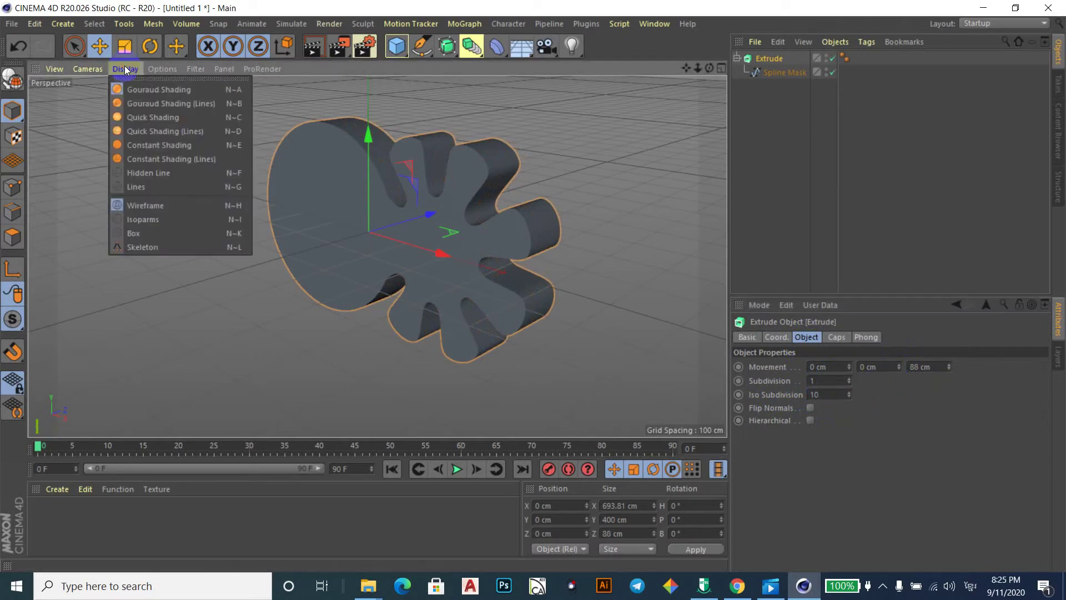
click(138, 107)
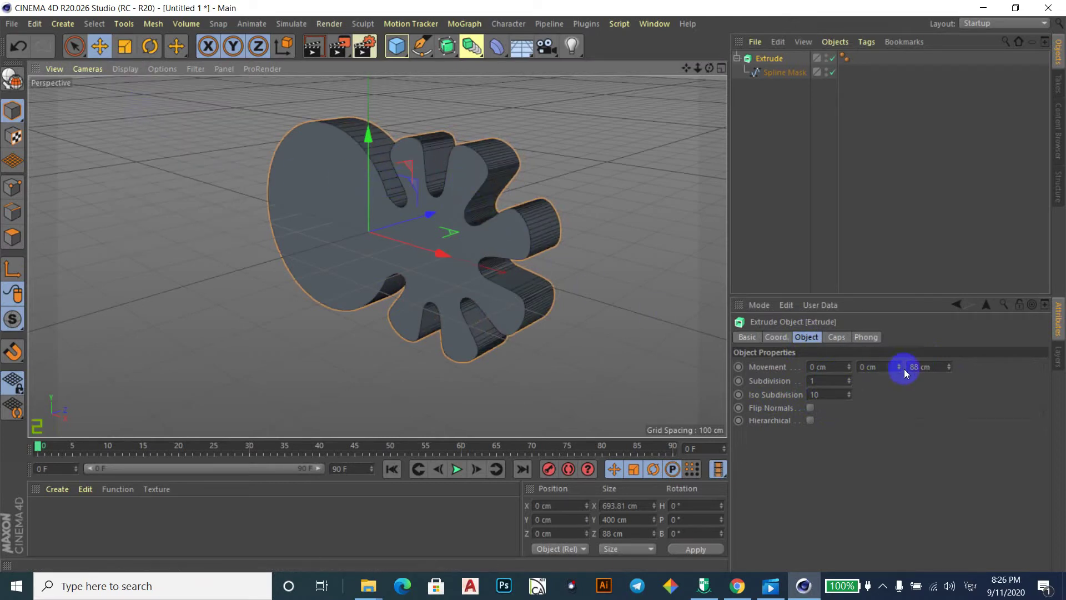
click(836, 337)
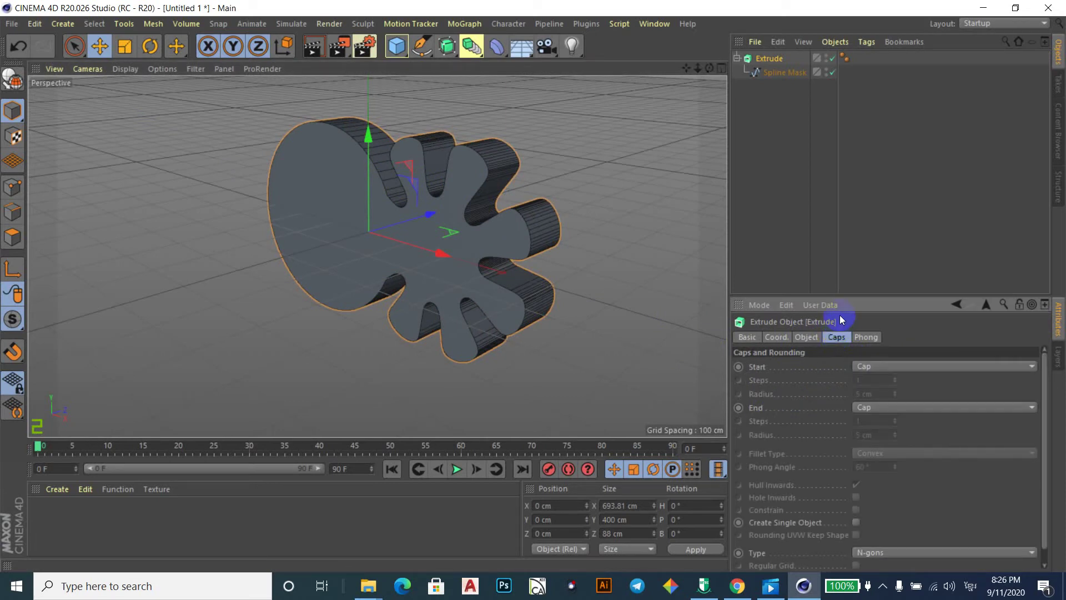
Make the start cap a Fillet Cap with 8 steps.
click(910, 366)
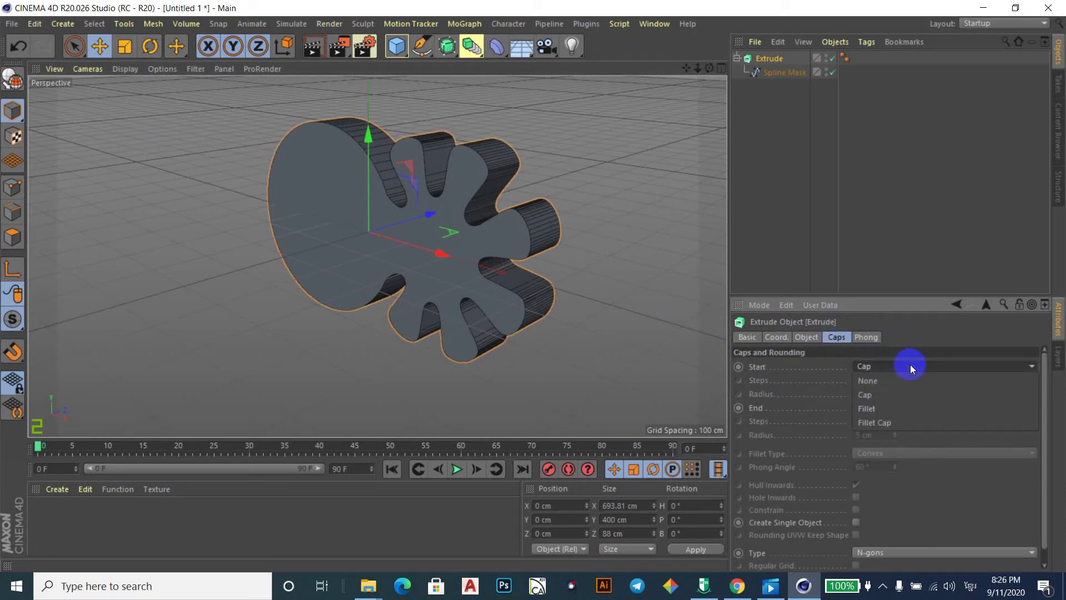
click(872, 421)
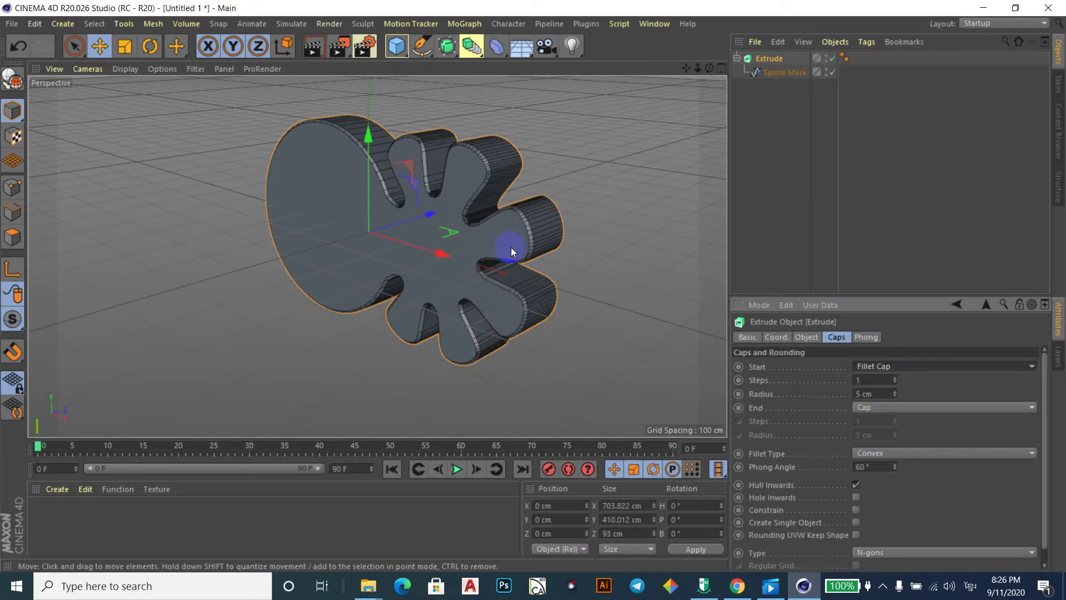
click(895, 378)
click(894, 378)
click(894, 378)
click(894, 380)
click(894, 379)
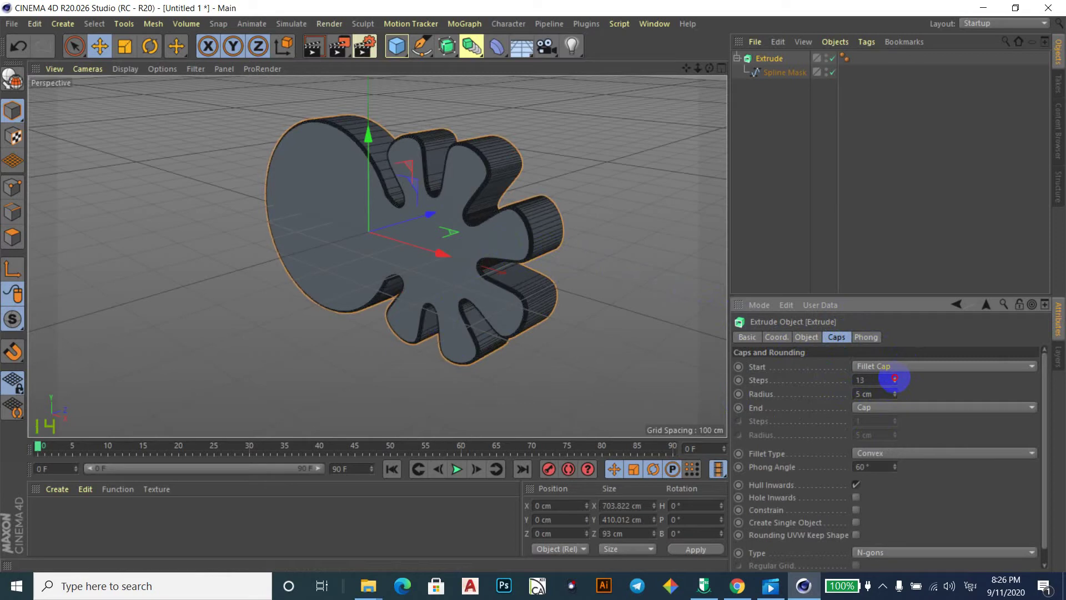
drag(894, 378, 894, 380)
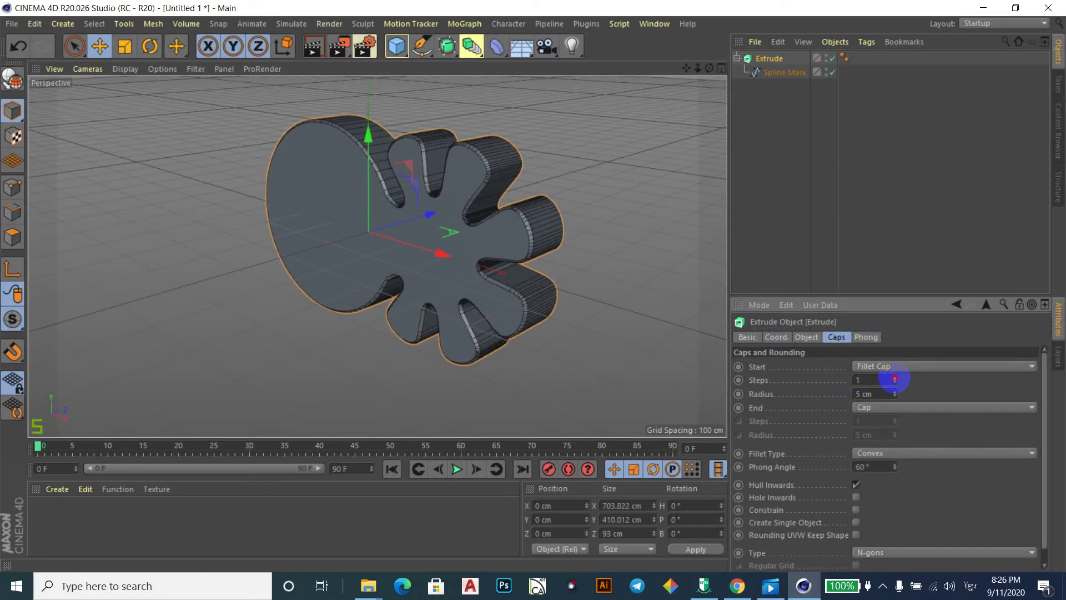
scroll(518, 233, up, 3)
scroll(531, 226, up, 3)
scroll(533, 217, up, 3)
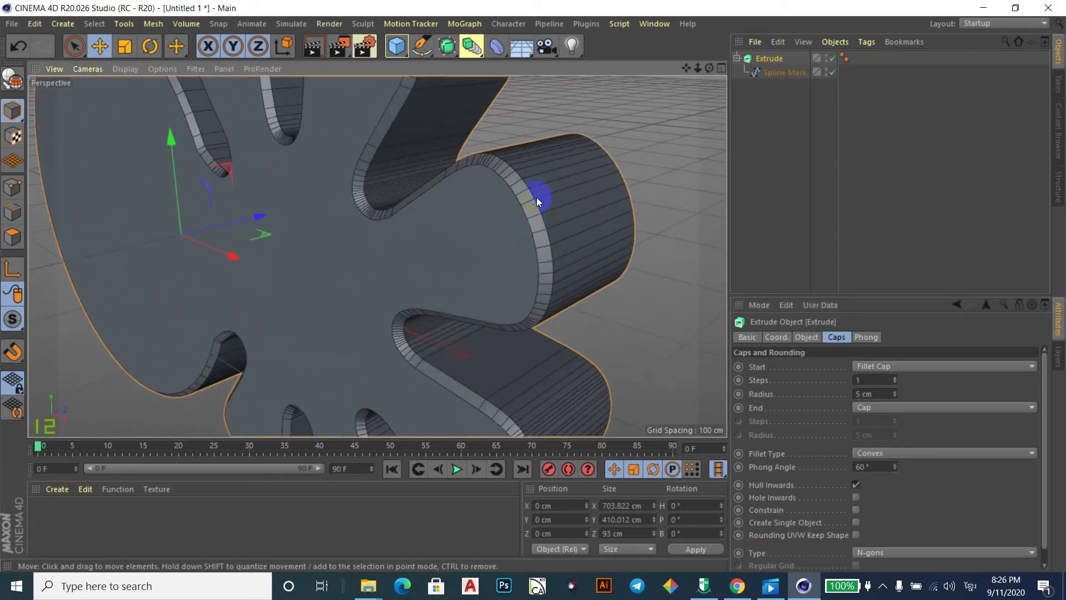
drag(894, 382, 894, 378)
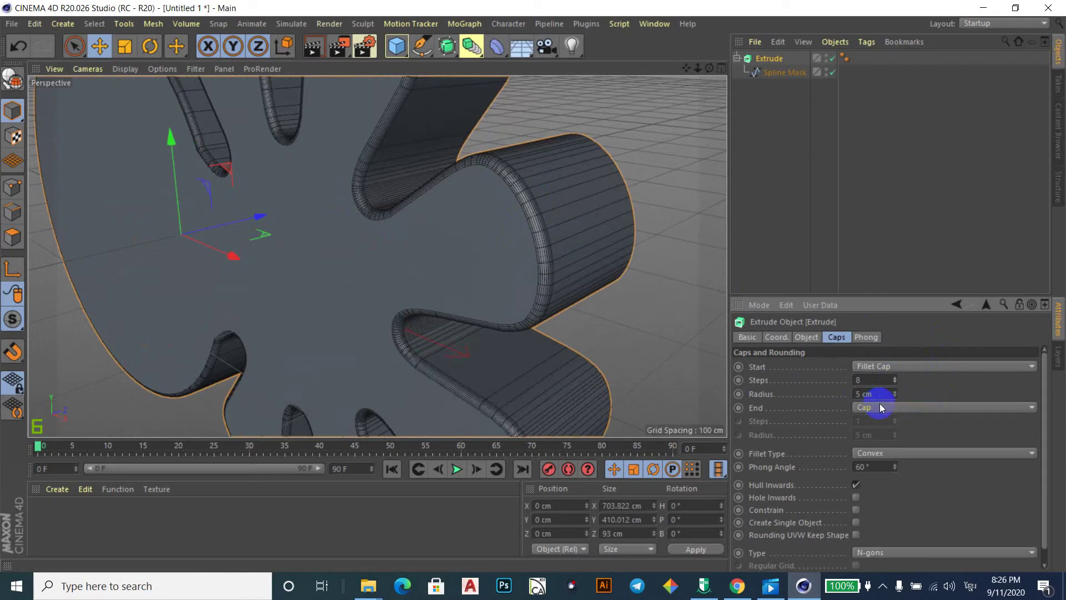
Set the start fillet radius to 7 cm, keeping the Convex fillet type.
click(895, 392)
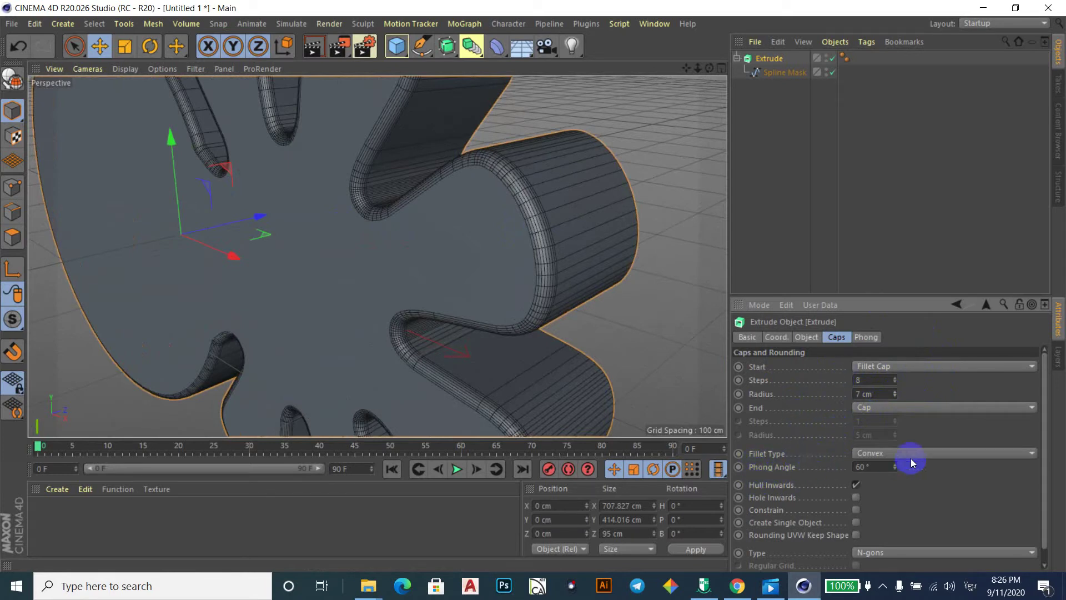
click(945, 456)
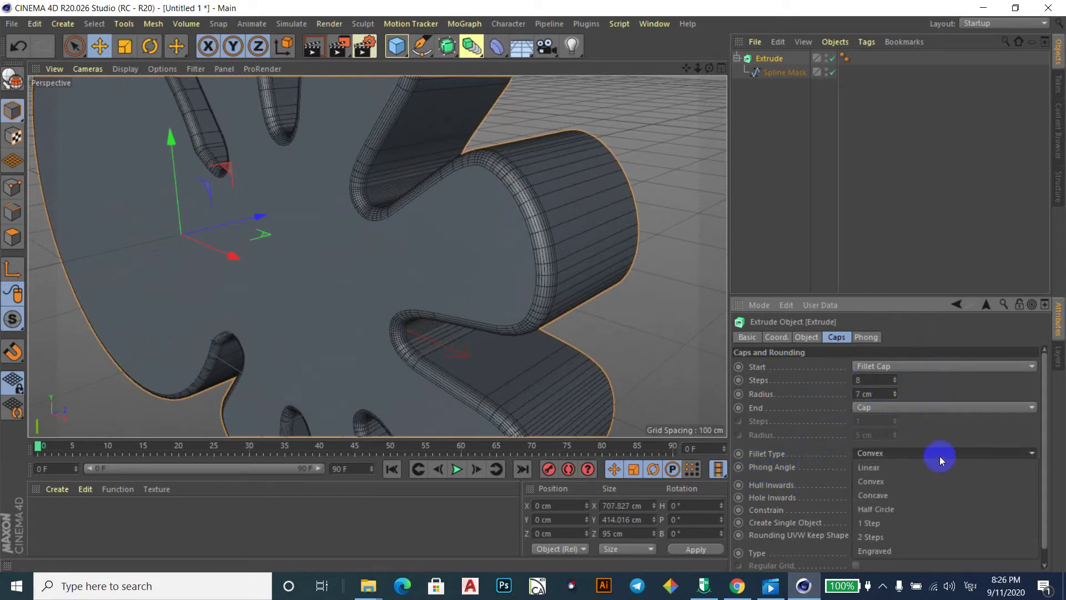
click(945, 441)
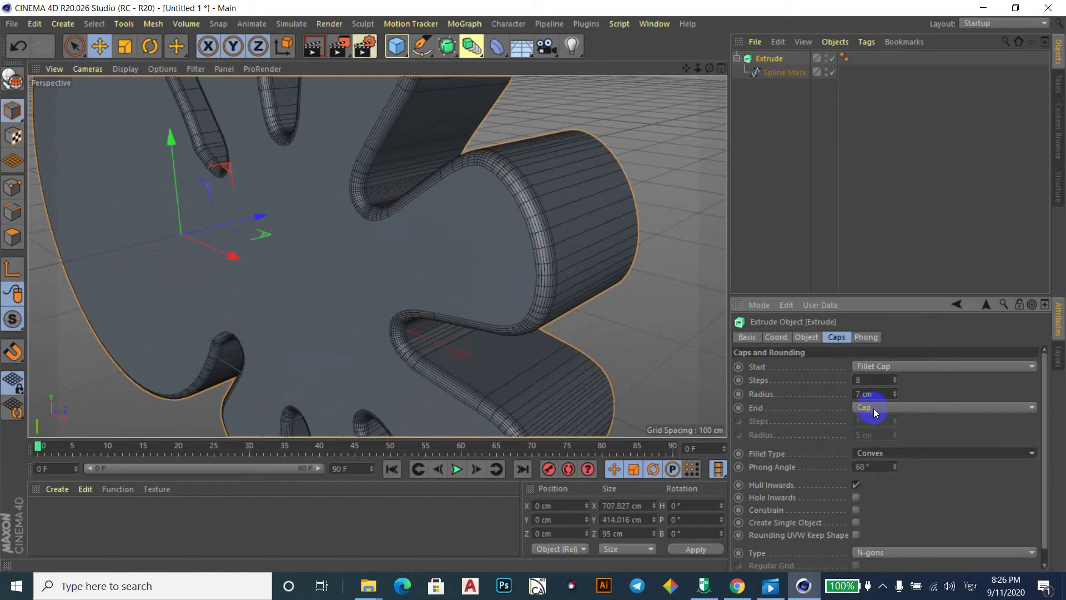
click(881, 408)
Set the end cap to Fillet Cap with 5 steps and 7 cm radius, viewed from behind.
click(887, 469)
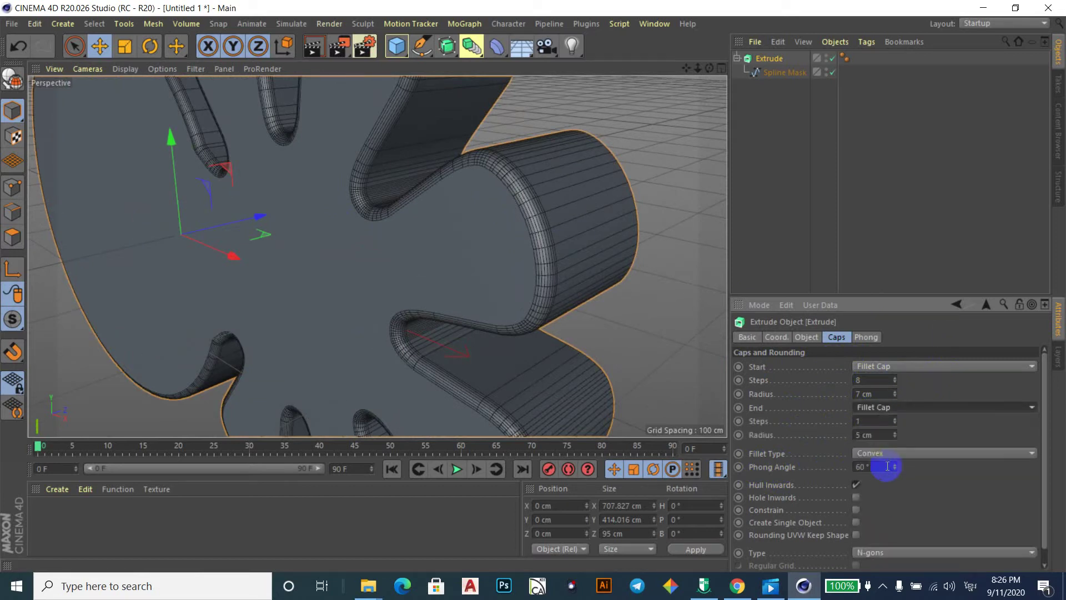
middle_click(590, 258)
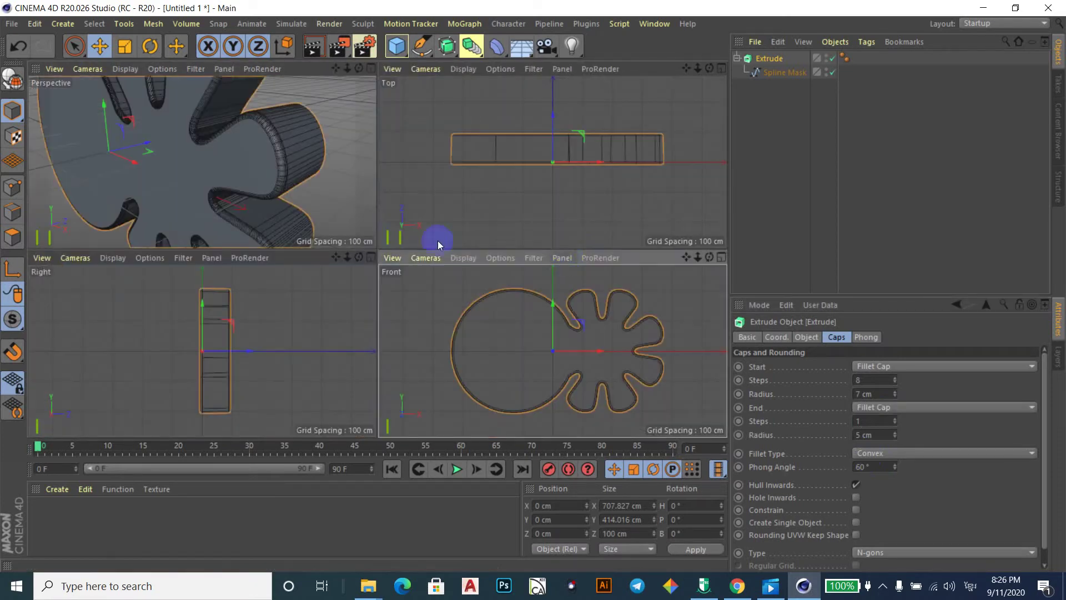
middle_click(318, 198)
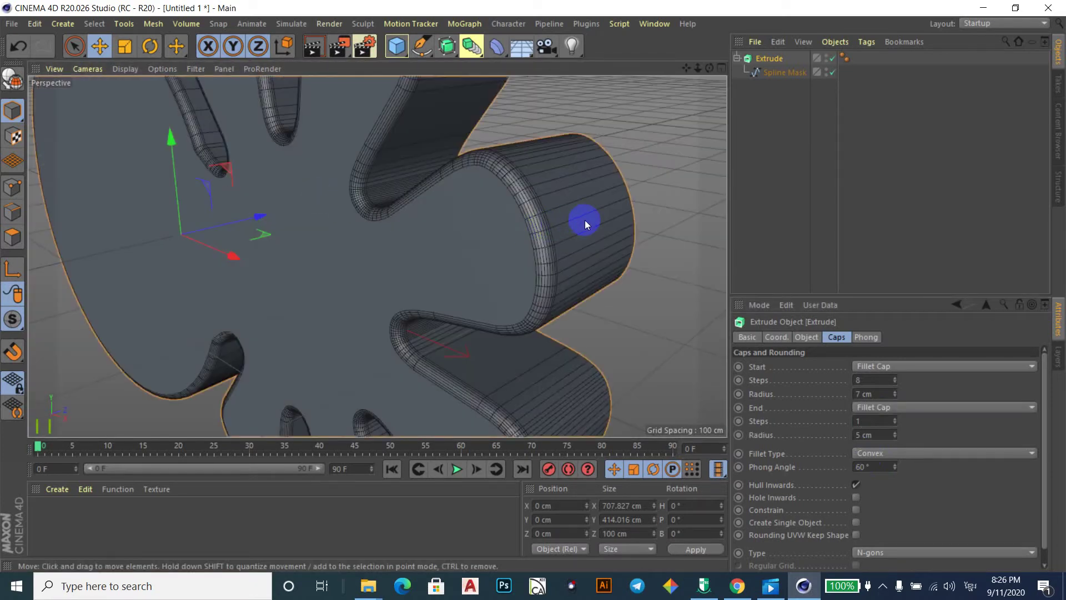
mouse_move(607, 222)
mouse_down()
mouse_move(567, 244)
mouse_move(594, 245)
mouse_move(499, 257)
mouse_move(614, 236)
mouse_up()
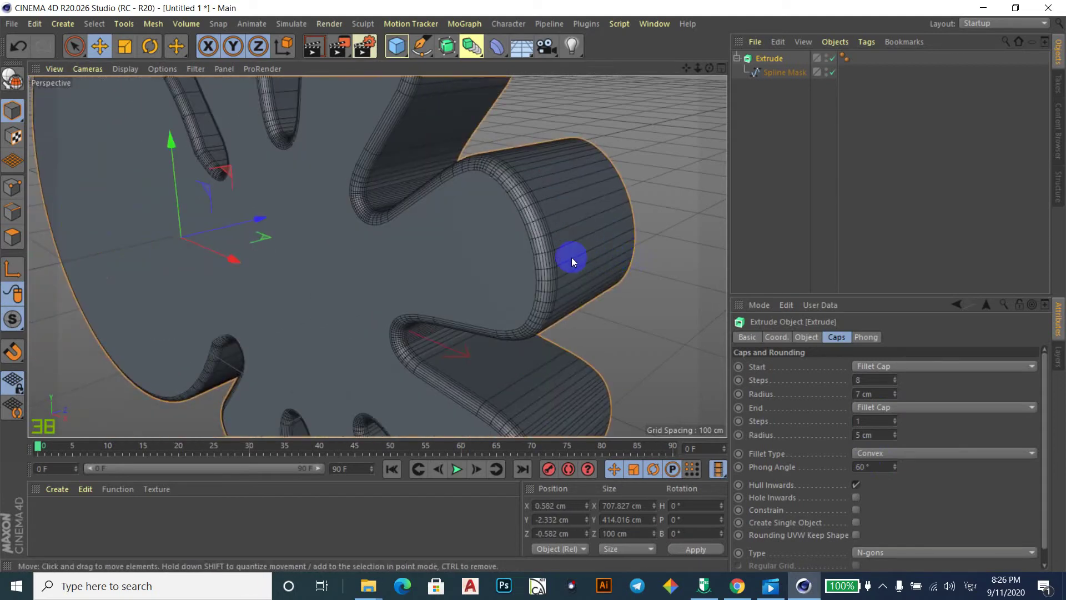
scroll(572, 252, down, 5)
scroll(572, 252, down, 3)
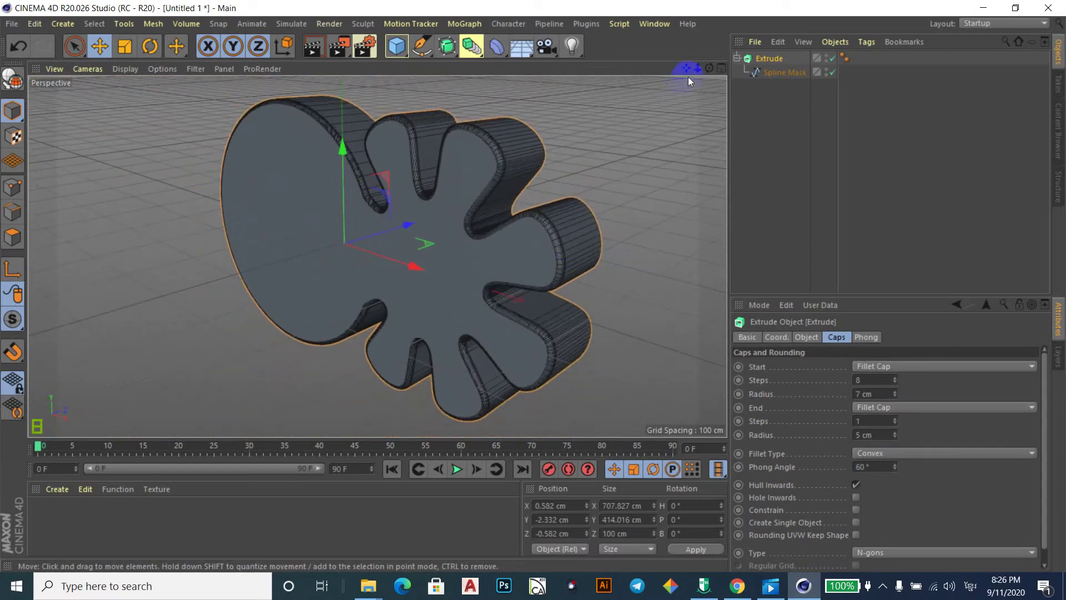
mouse_move(710, 68)
mouse_down()
mouse_move(533, 286)
mouse_move(267, 260)
mouse_up()
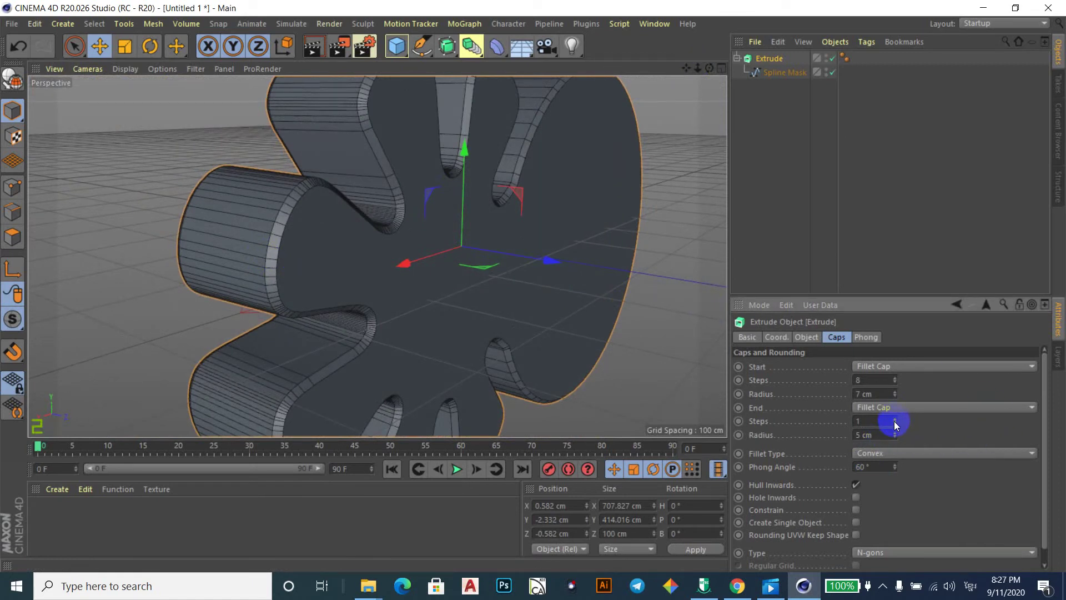
drag(894, 421, 895, 415)
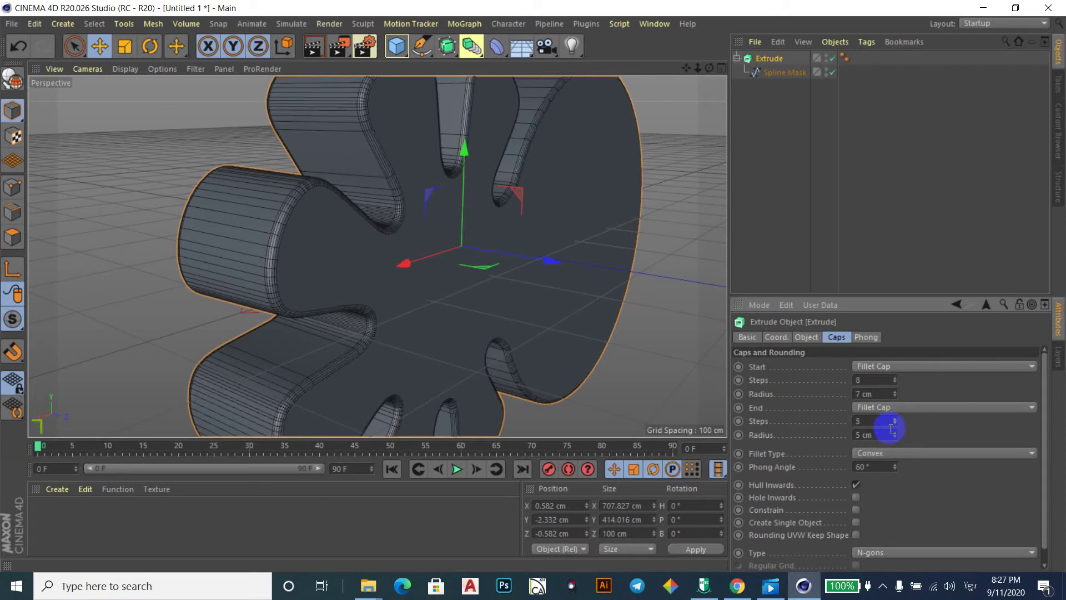
drag(896, 436, 895, 434)
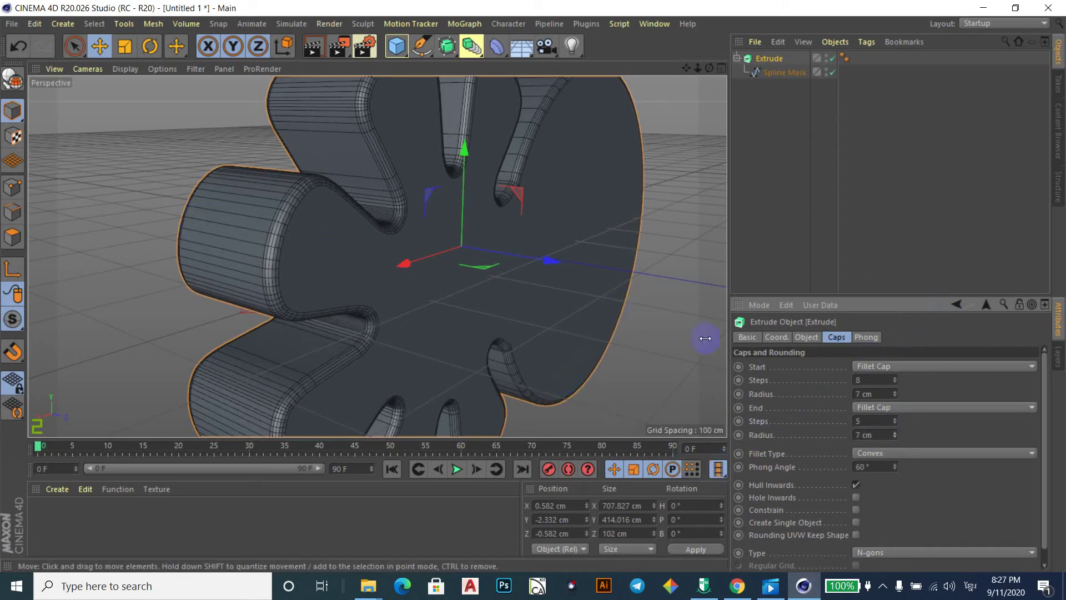
Try the Linear, Convex, Concave and Half Circle fillet profiles on the caps.
click(947, 453)
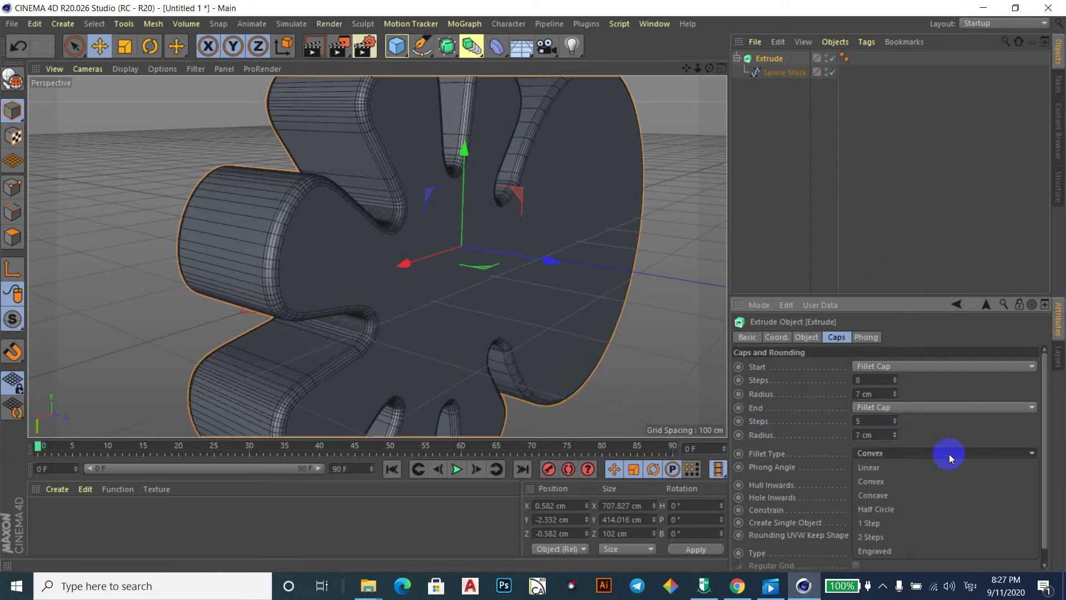
click(870, 469)
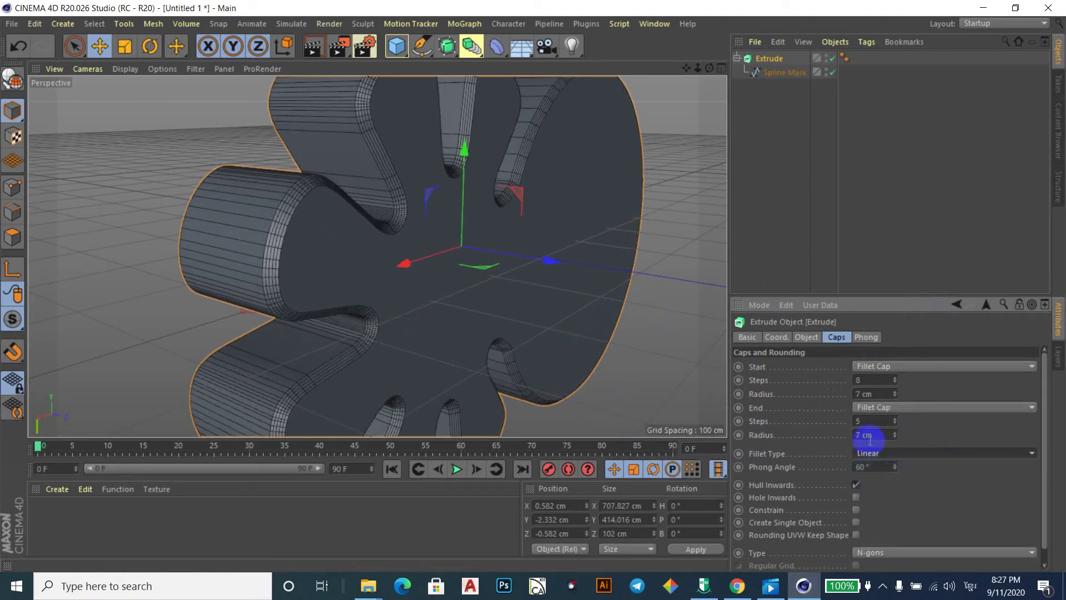
scroll(279, 242, up, 3)
scroll(271, 232, up, 3)
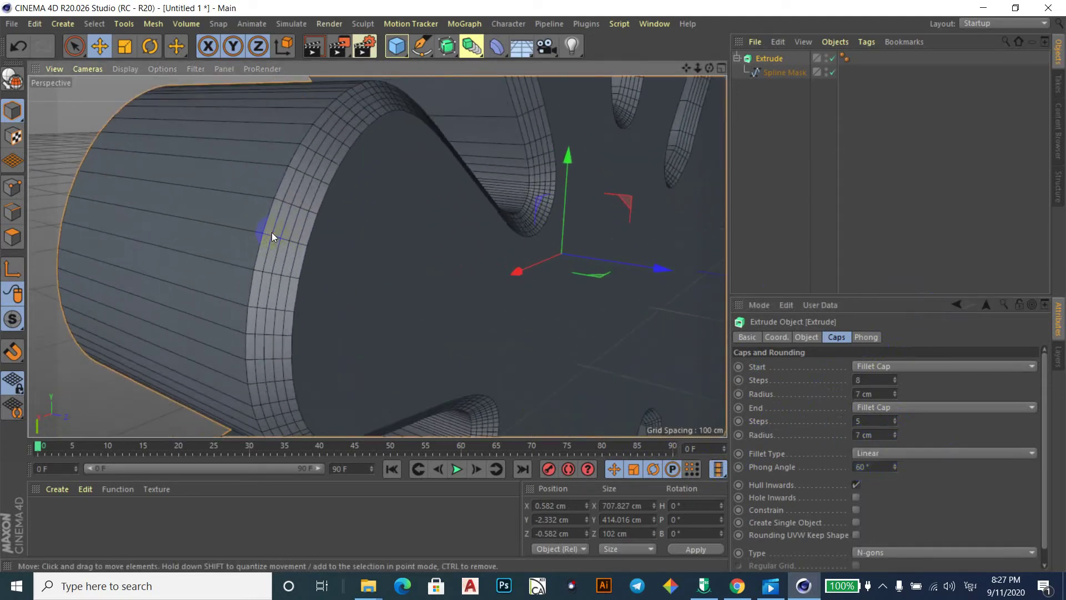
click(955, 452)
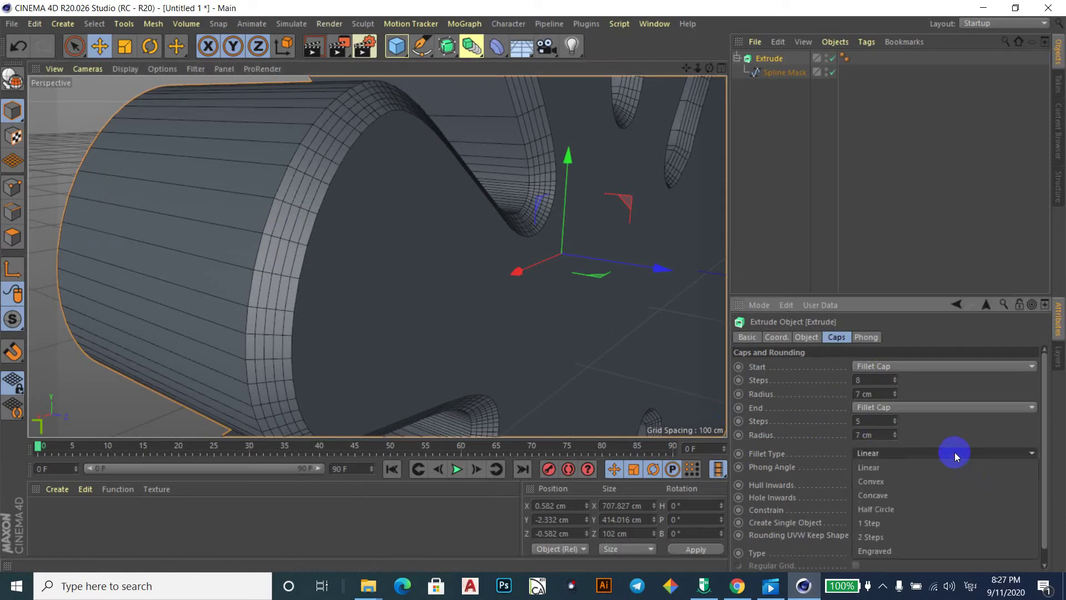
click(880, 484)
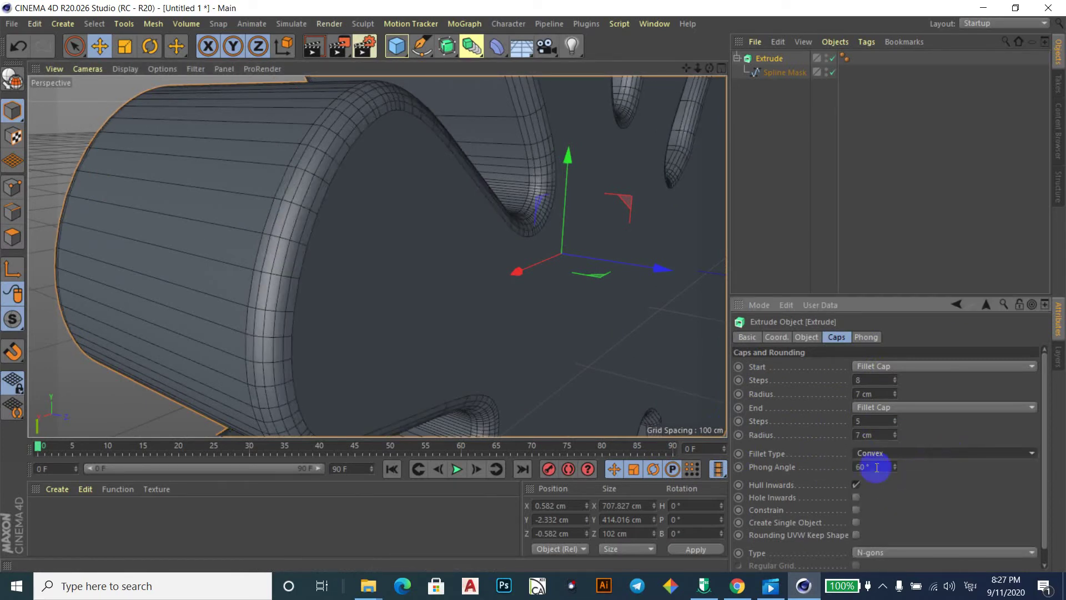
click(937, 453)
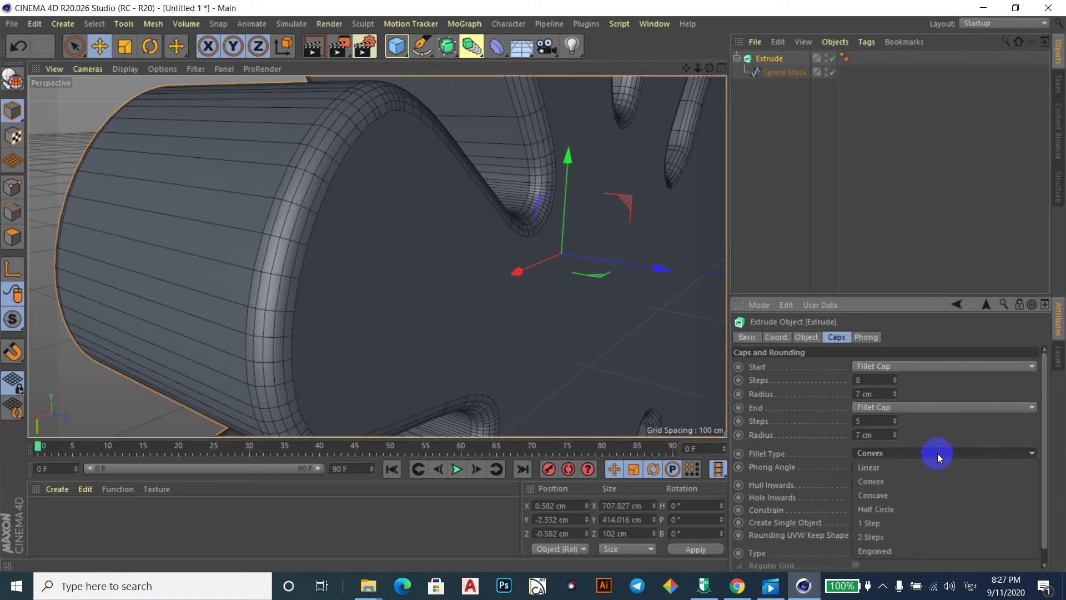
click(881, 495)
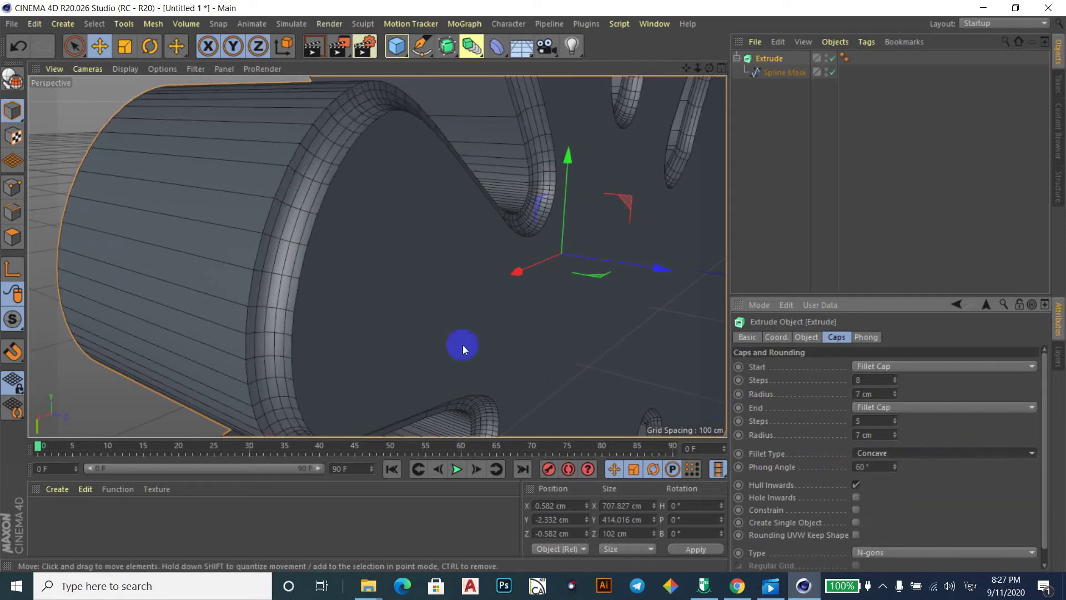
click(906, 452)
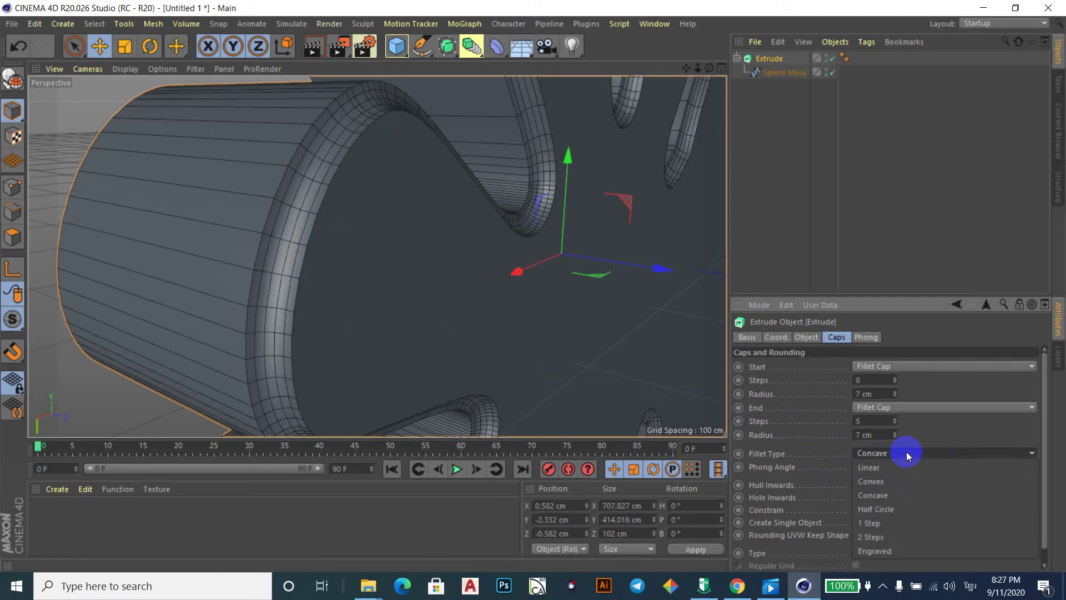
click(884, 509)
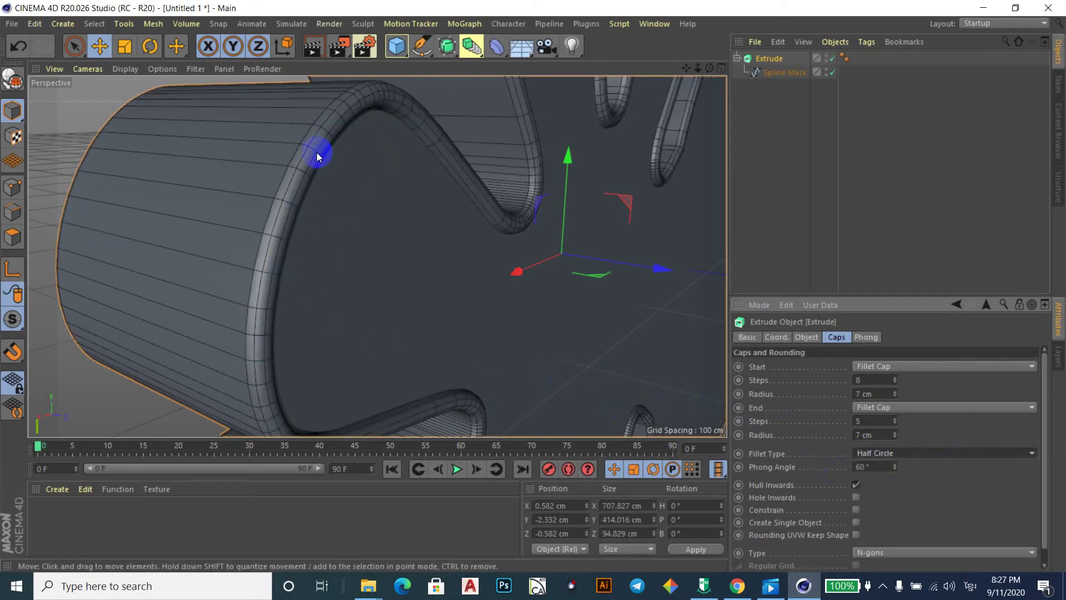
Orbit around the rounded edge and try the 1 Step and 2 Steps fillet profiles.
alt+drag(317, 153, 475, 312)
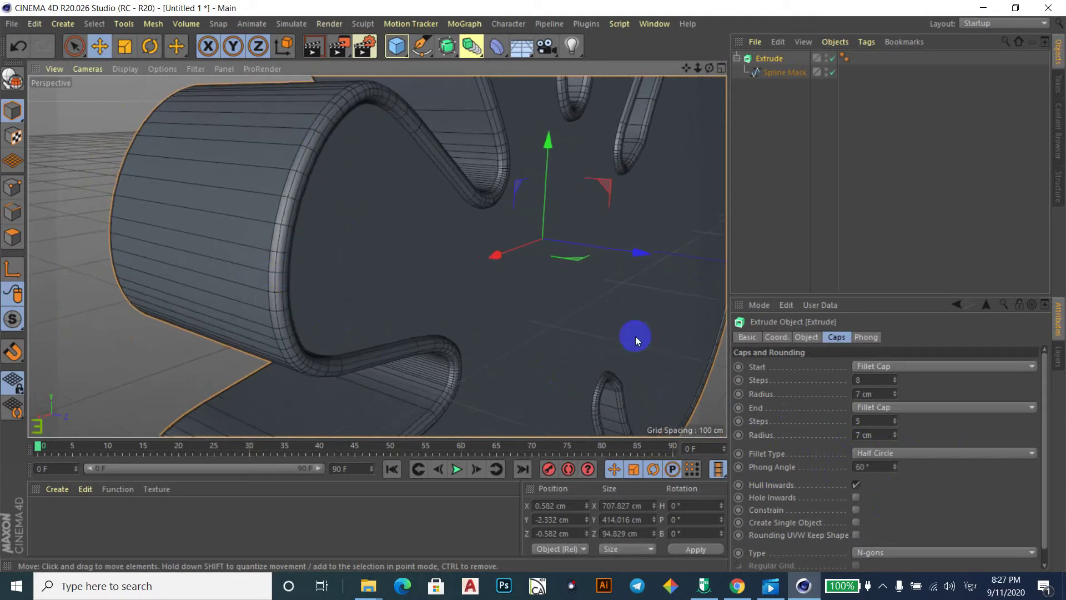
click(915, 453)
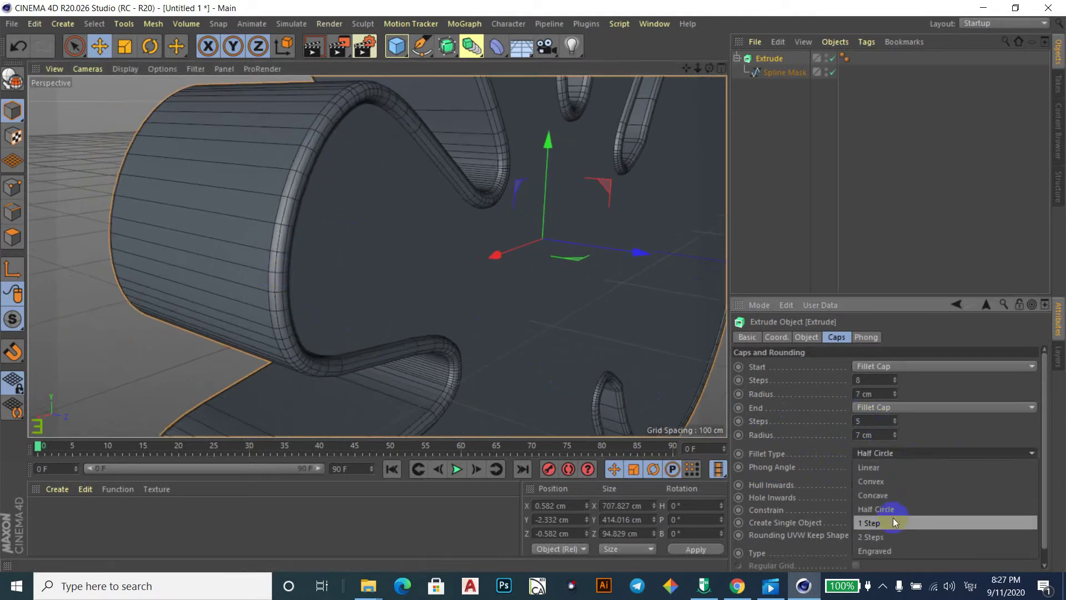
click(871, 524)
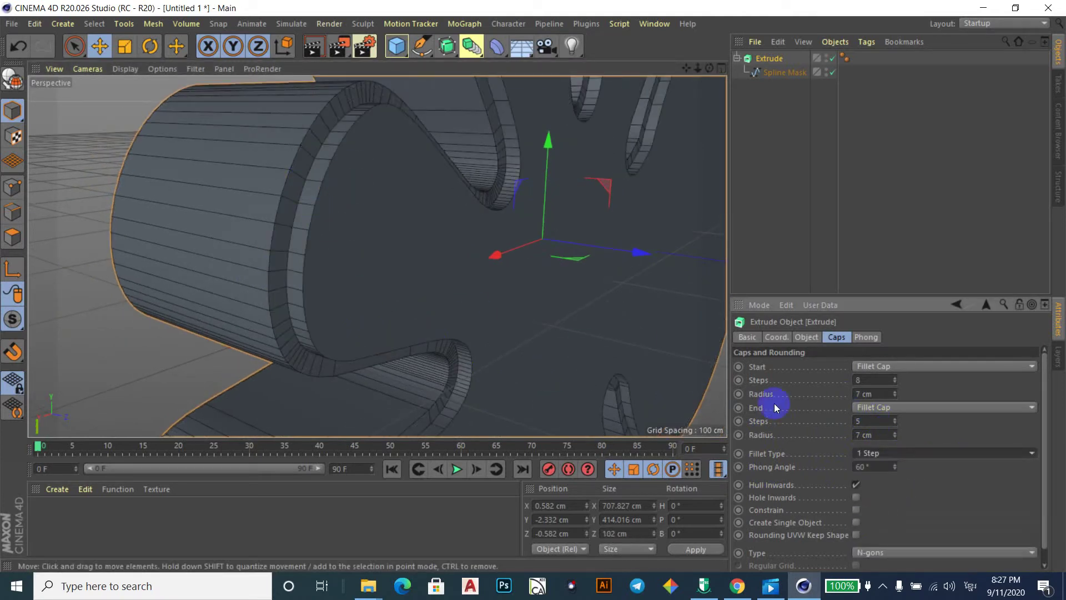
click(905, 454)
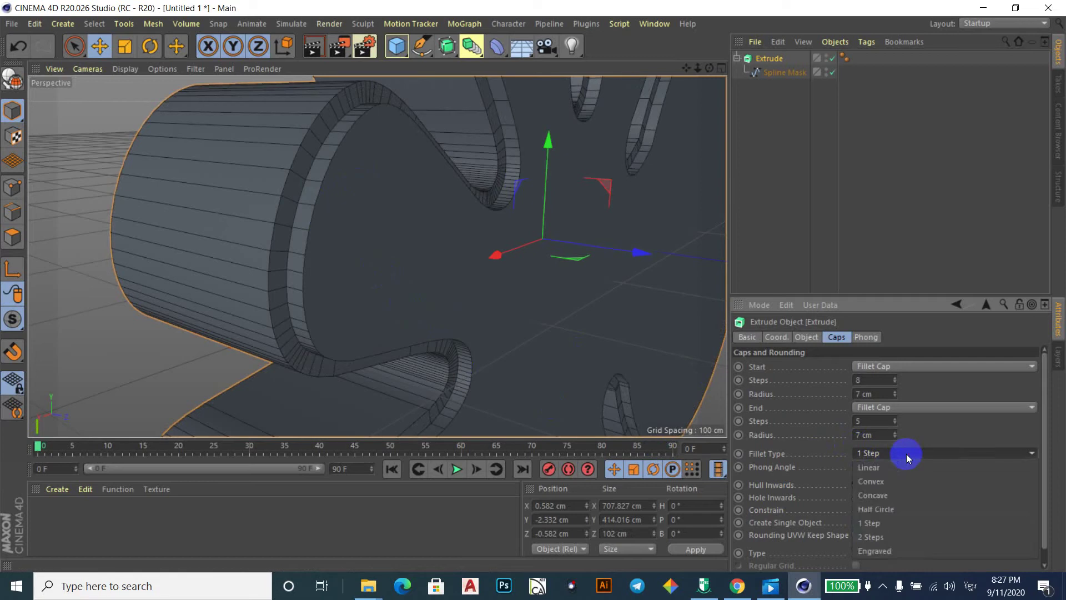
click(883, 536)
scroll(944, 417, down, 1)
Try Engraved and Linear, then settle the fillet type on Convex.
click(938, 438)
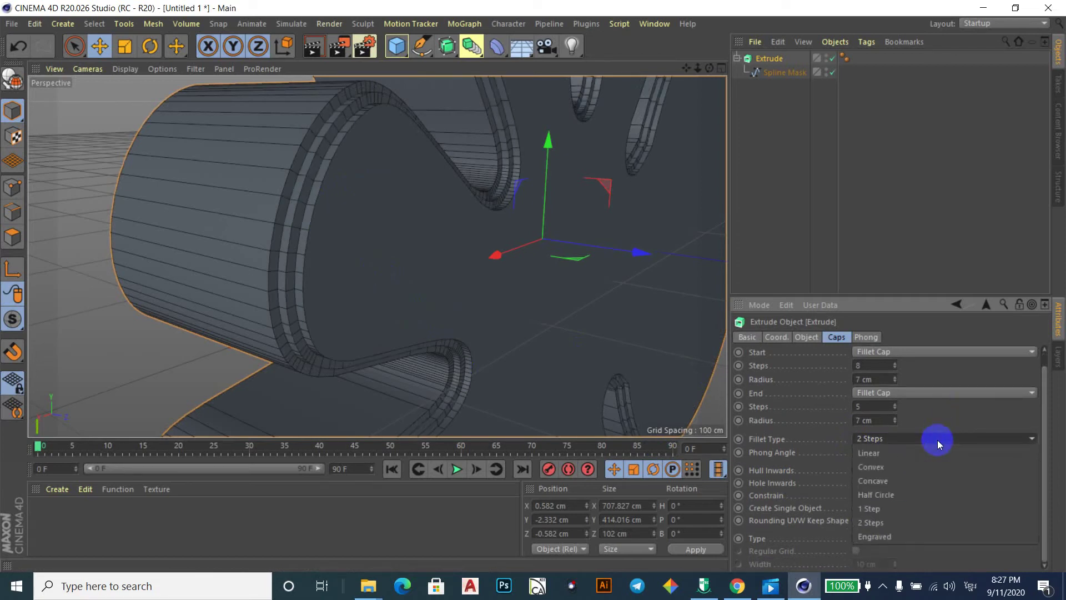
click(883, 538)
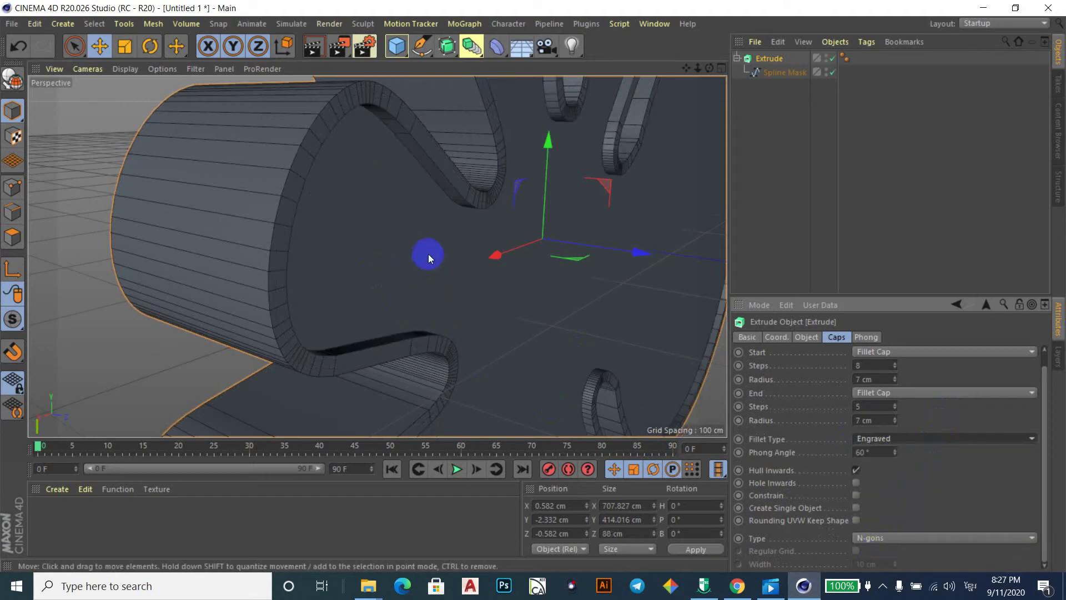
click(967, 438)
click(930, 451)
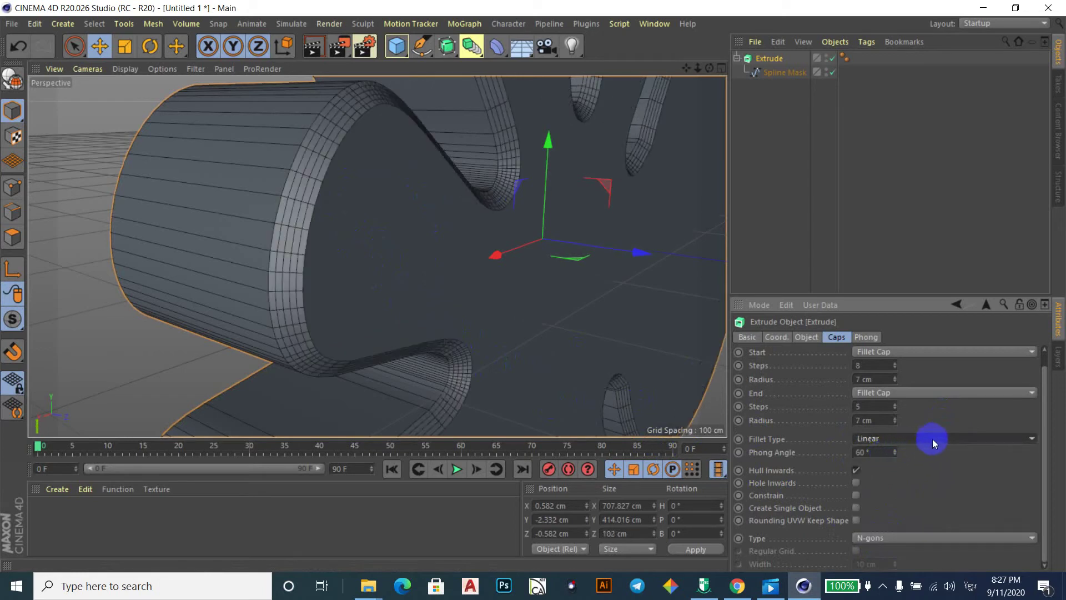
click(953, 431)
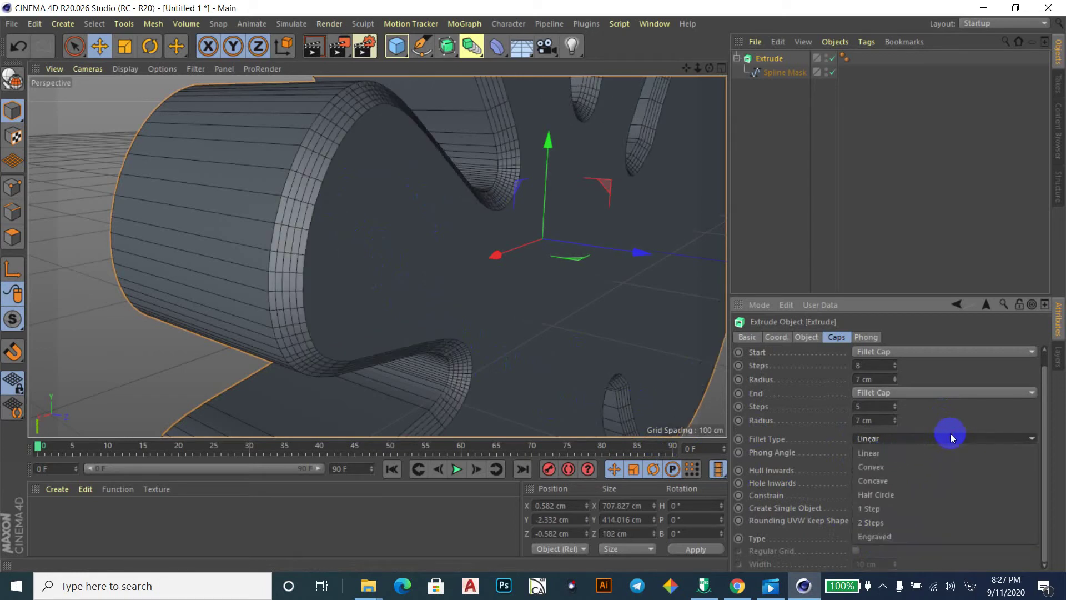
click(884, 468)
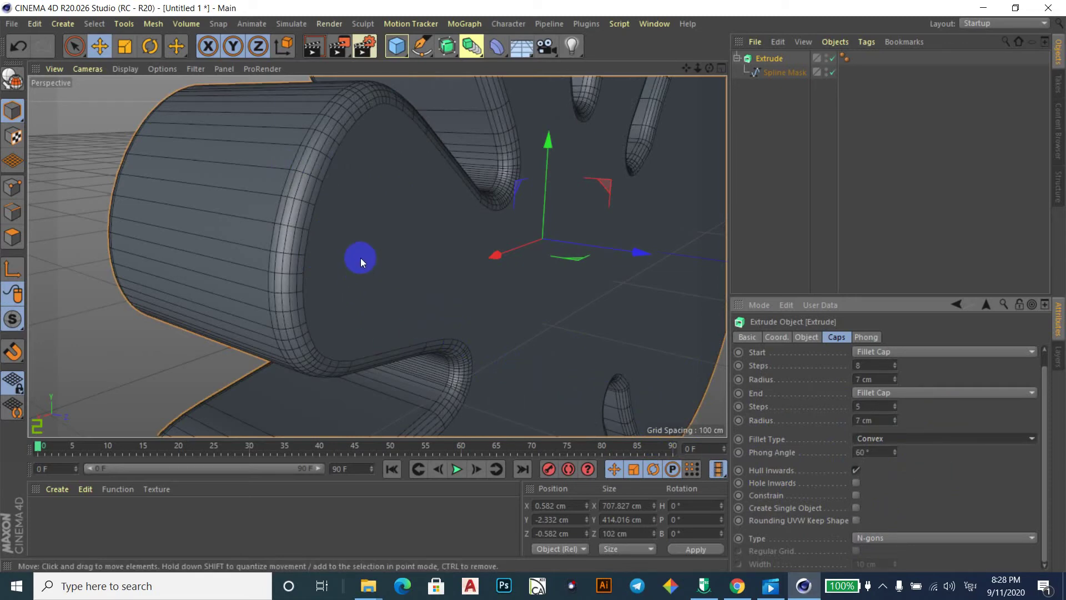
scroll(352, 278, down, 3)
scroll(362, 255, down, 3)
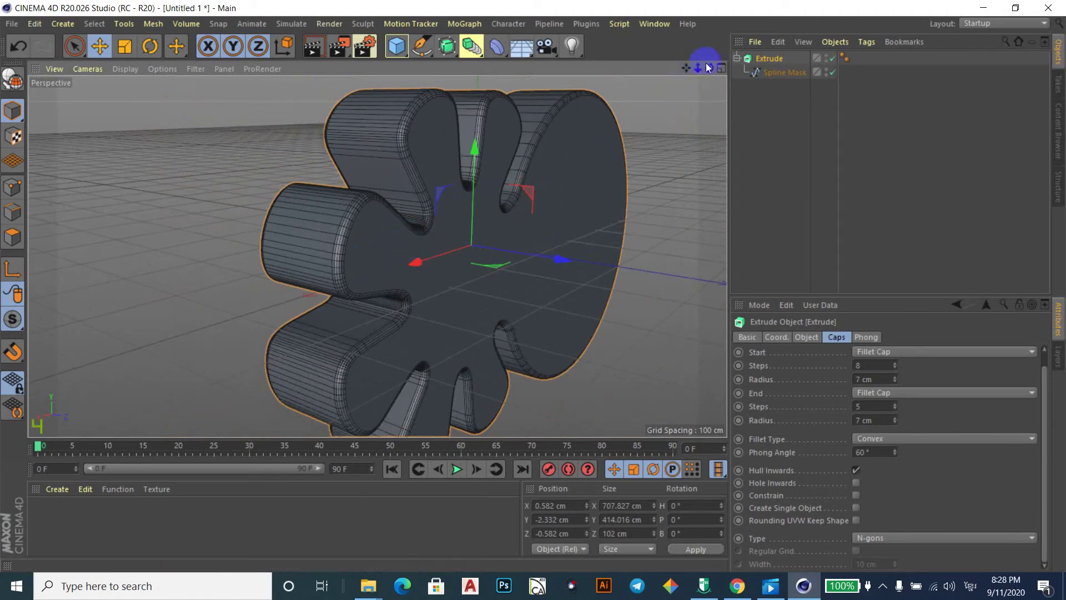
alt+drag(533, 287, 587, 219)
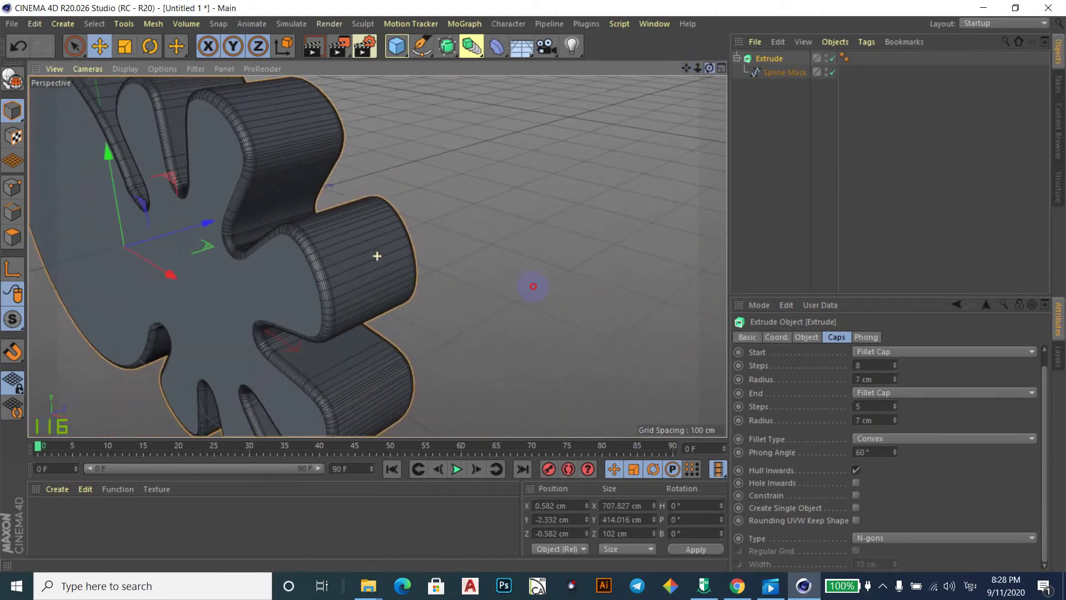
alt+right_drag(586, 219, 324, 229)
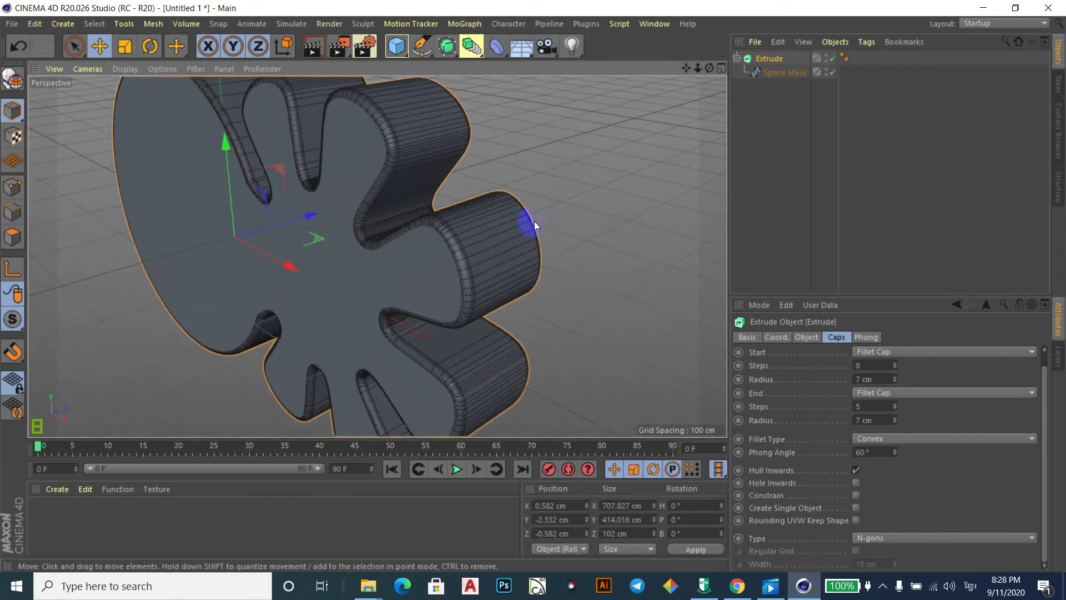
alt+drag(530, 219, 556, 251)
middle_click(484, 344)
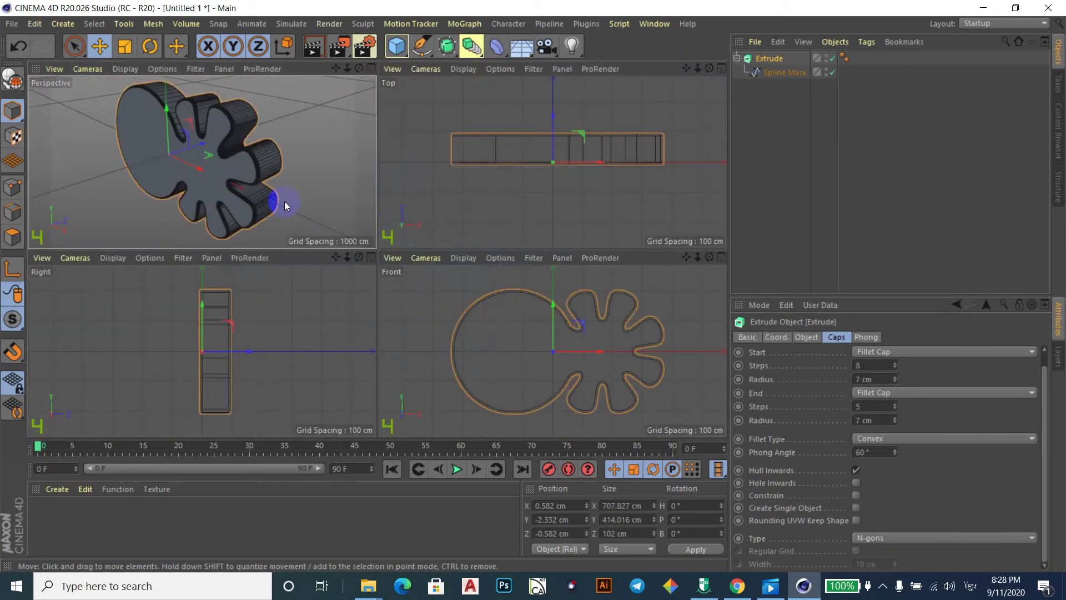
middle_click(284, 201)
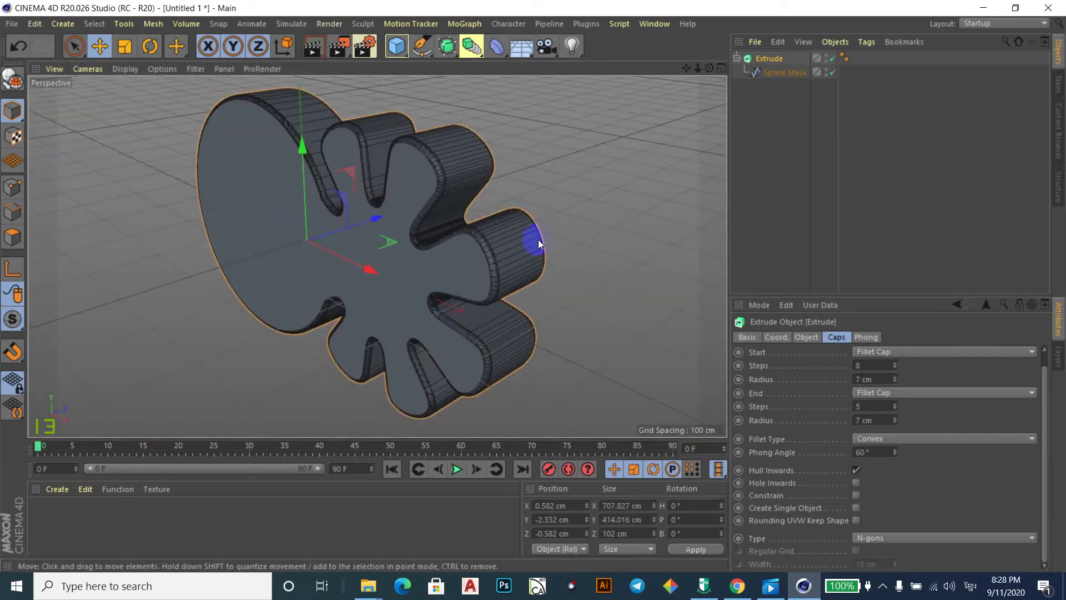
drag(709, 68, 493, 238)
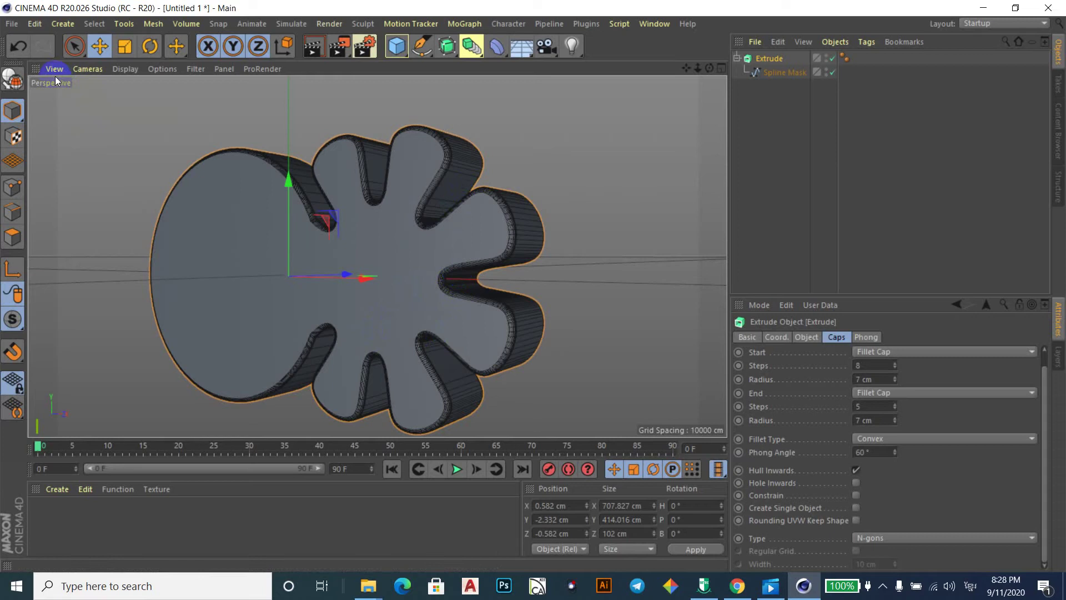
click(11, 23)
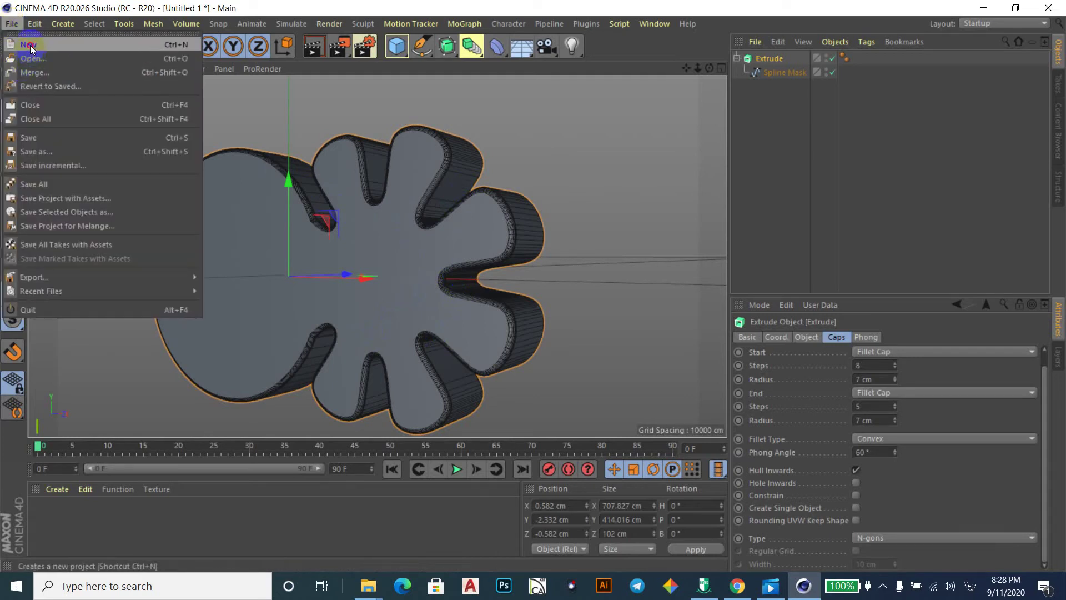
Start a new empty scene and add a Spline Mask generator.
click(30, 44)
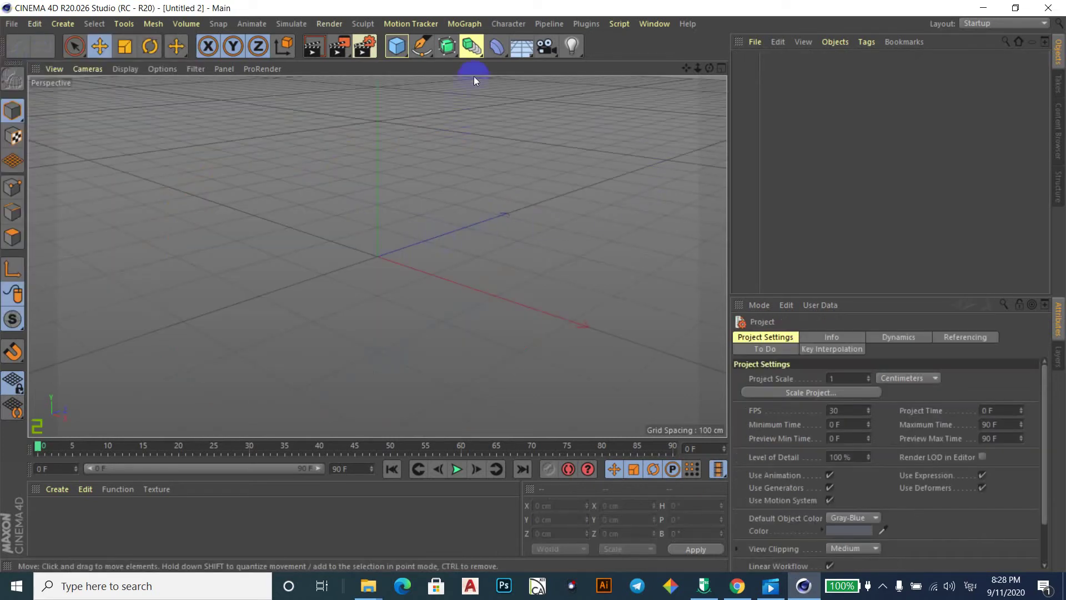
click(481, 56)
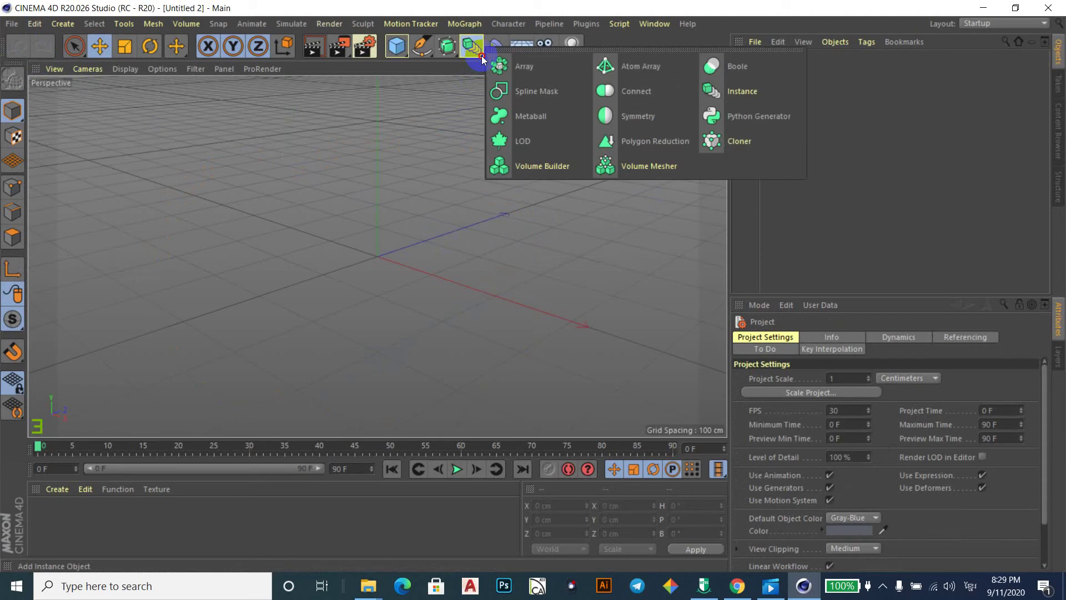
click(515, 92)
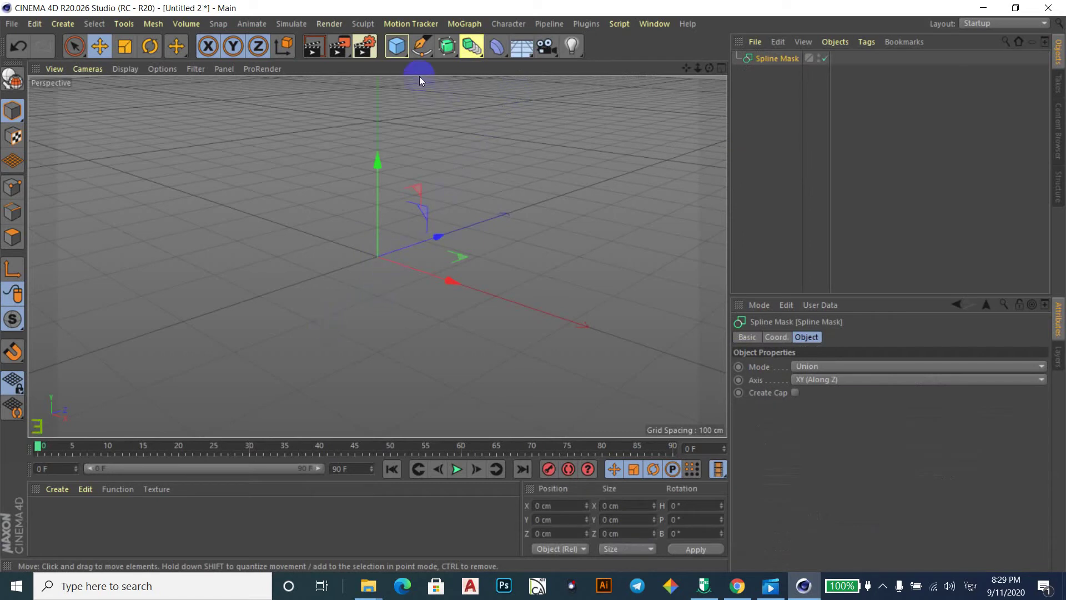
Browse the Primitives, Modelling and Spline palettes.
click(406, 55)
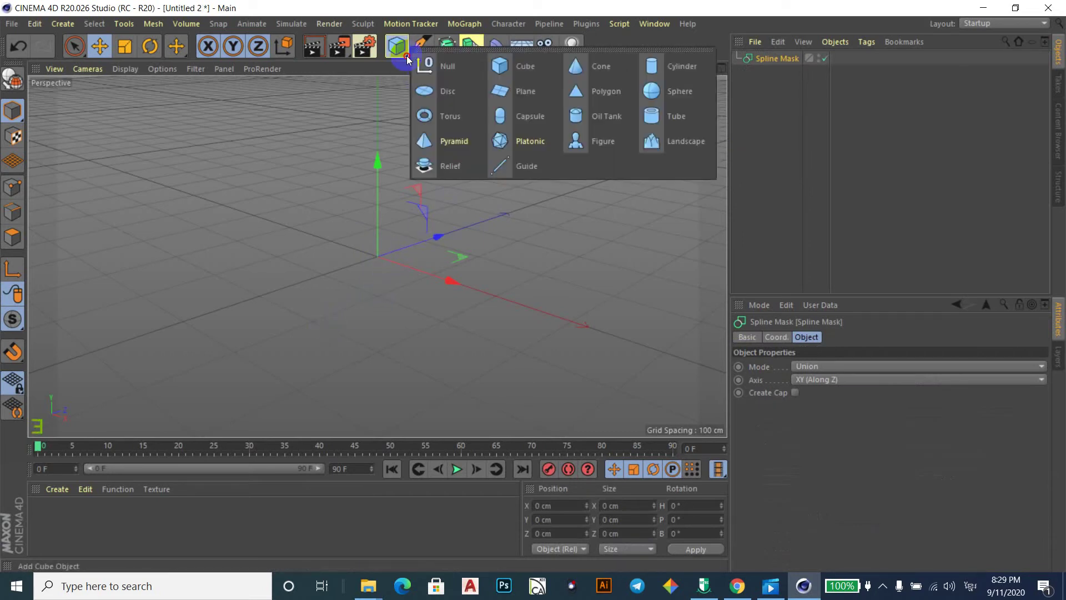
click(406, 56)
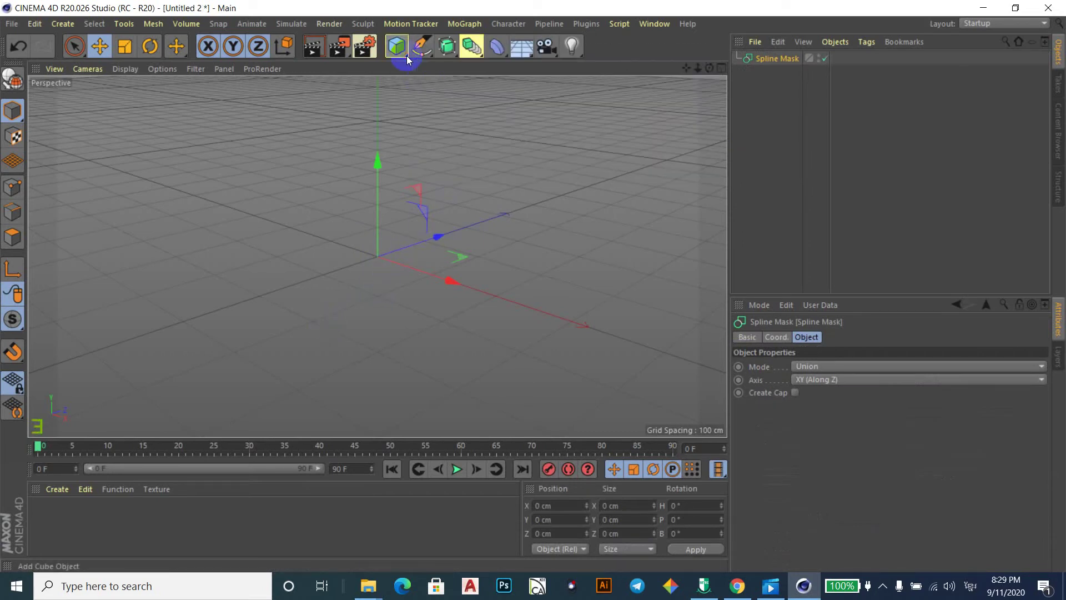
click(456, 55)
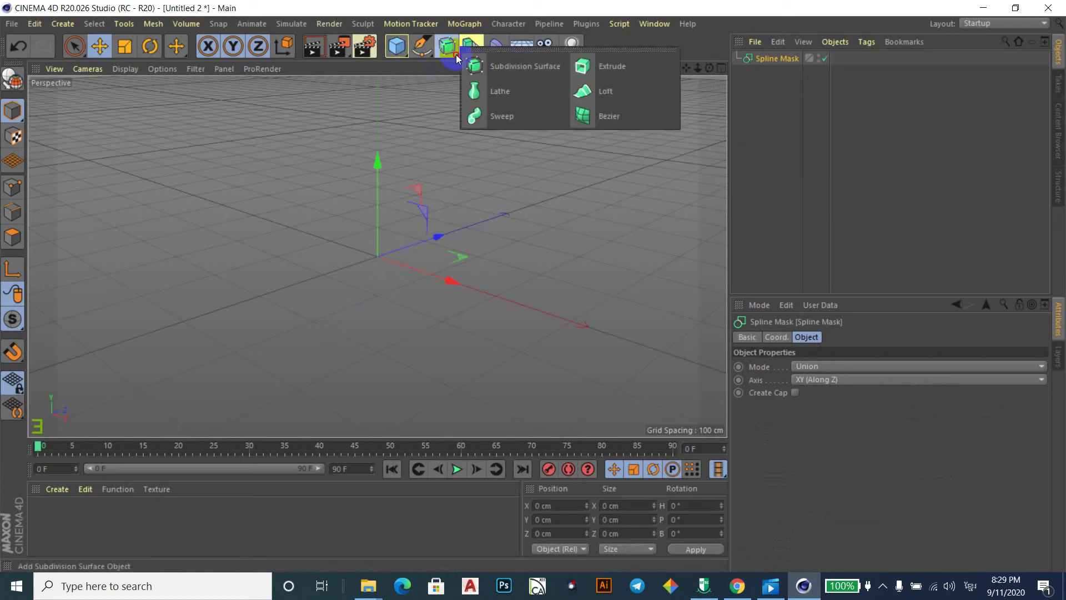
click(428, 56)
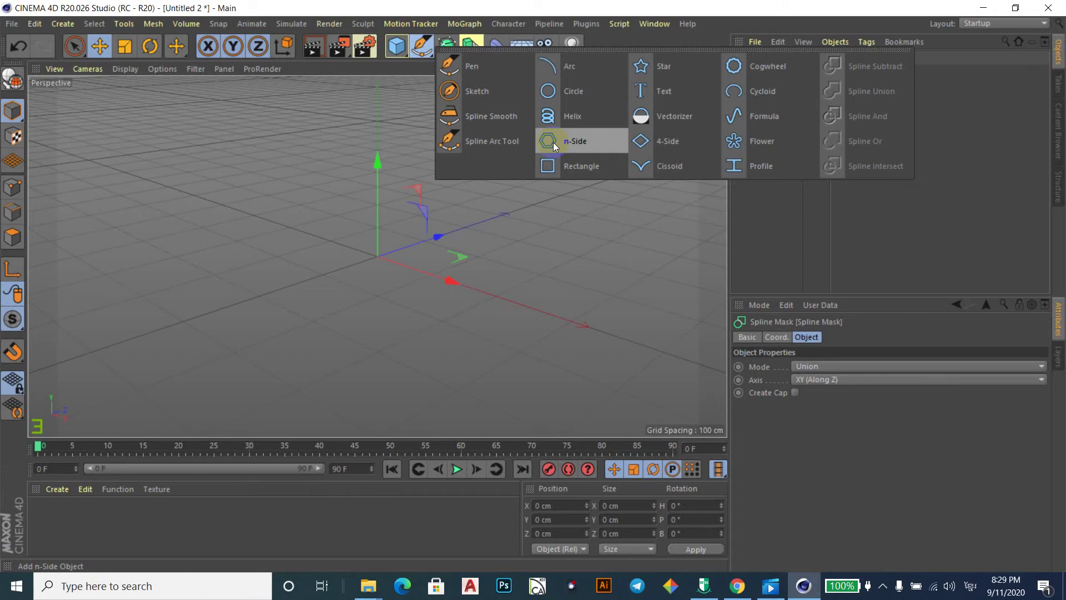
Add a Circle and a Flower spline to the scene.
click(548, 90)
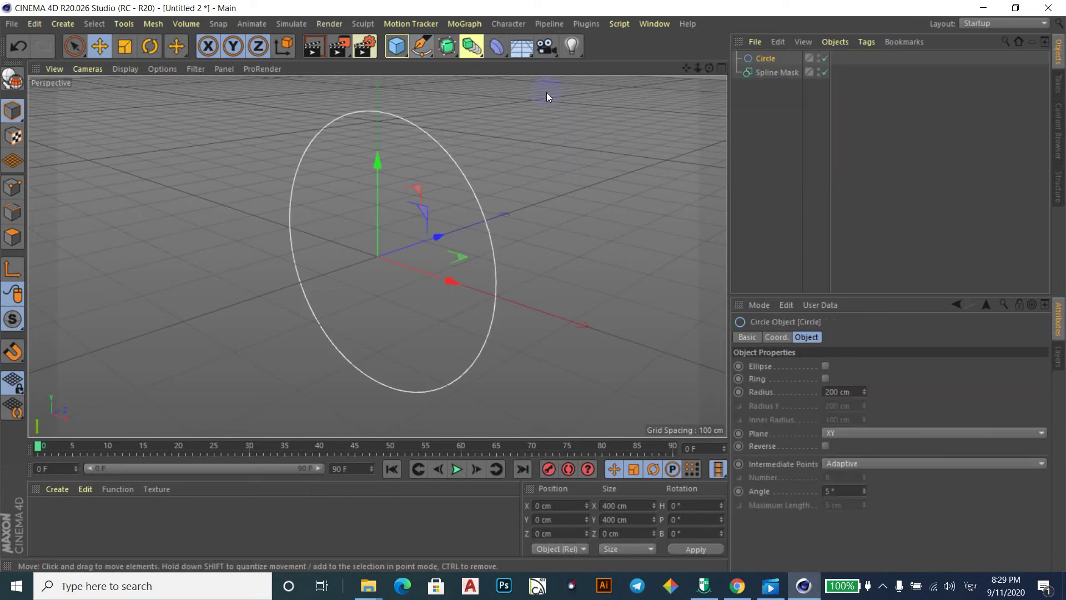
click(428, 55)
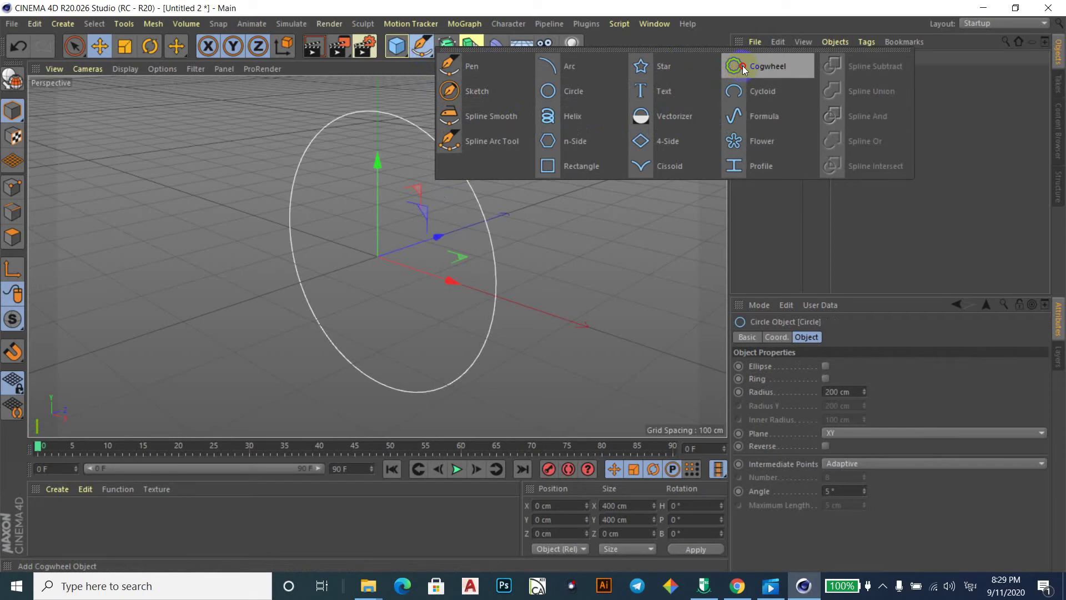
click(738, 142)
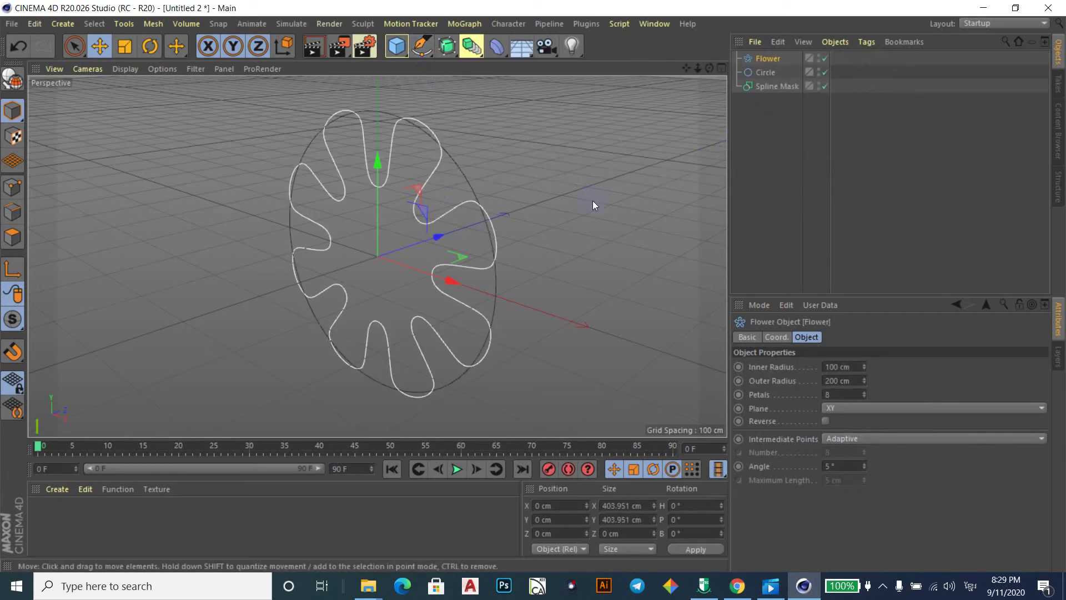
alt+drag(550, 195, 550, 195)
click(738, 97)
Nest Flower and Circle under the Spline Mask and set the circle radius to 167 cm.
click(769, 66)
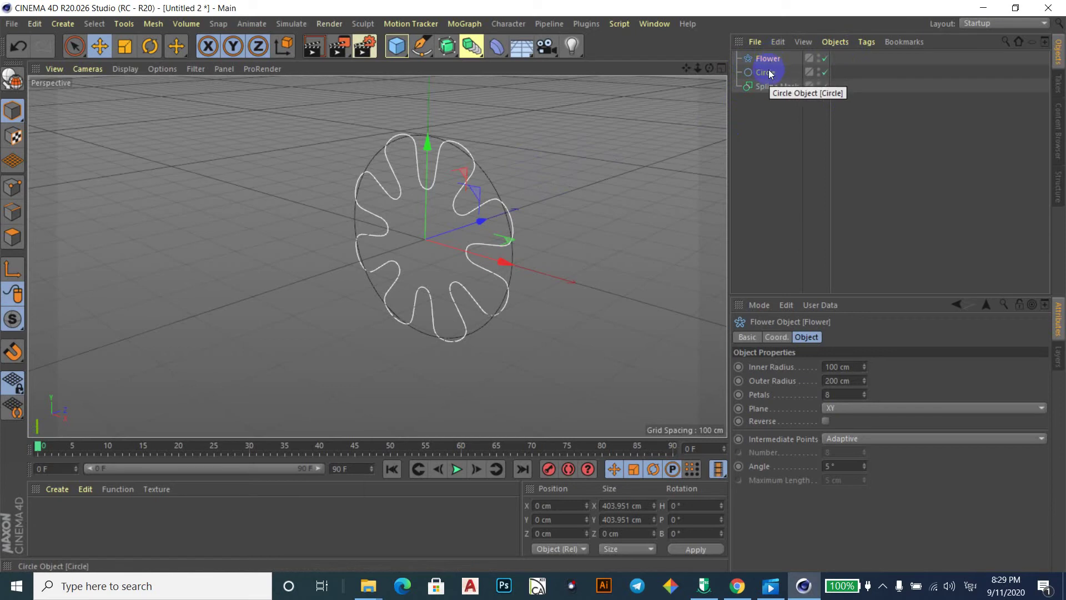
ctrl+click(769, 72)
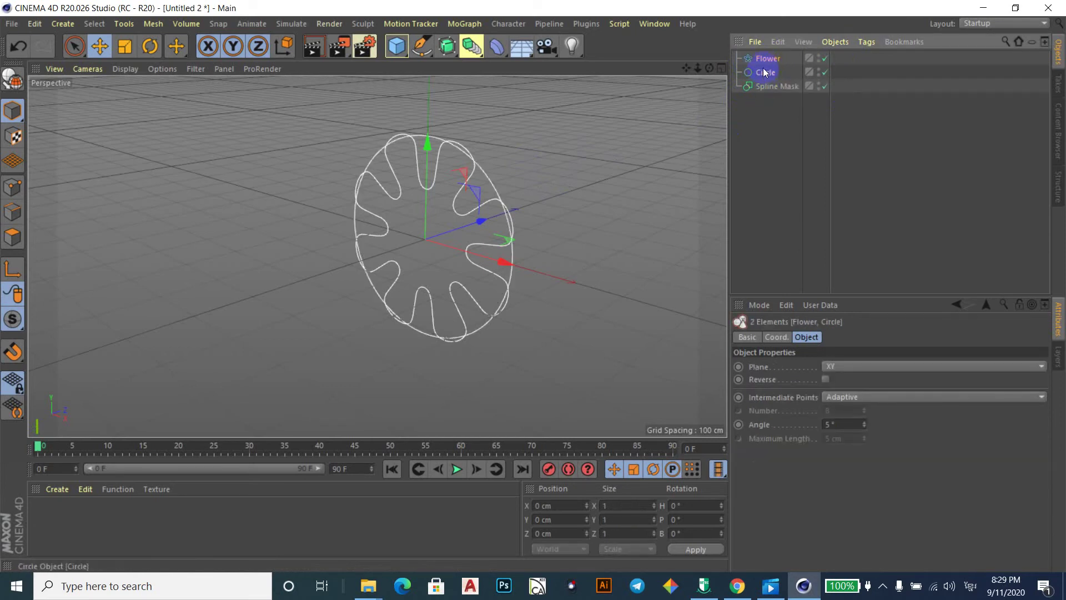
drag(763, 58, 776, 89)
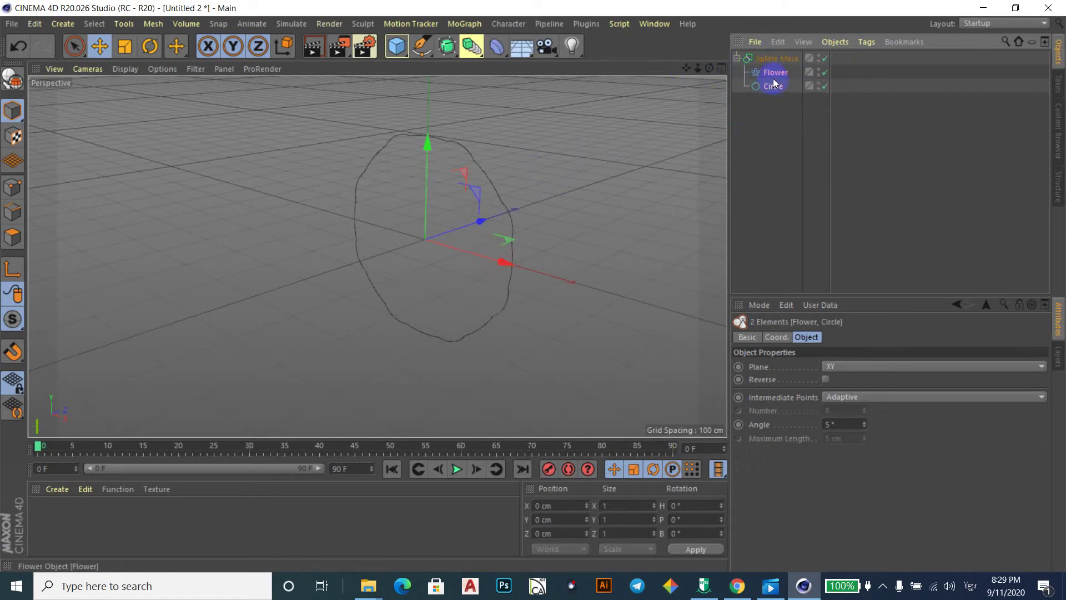
click(774, 88)
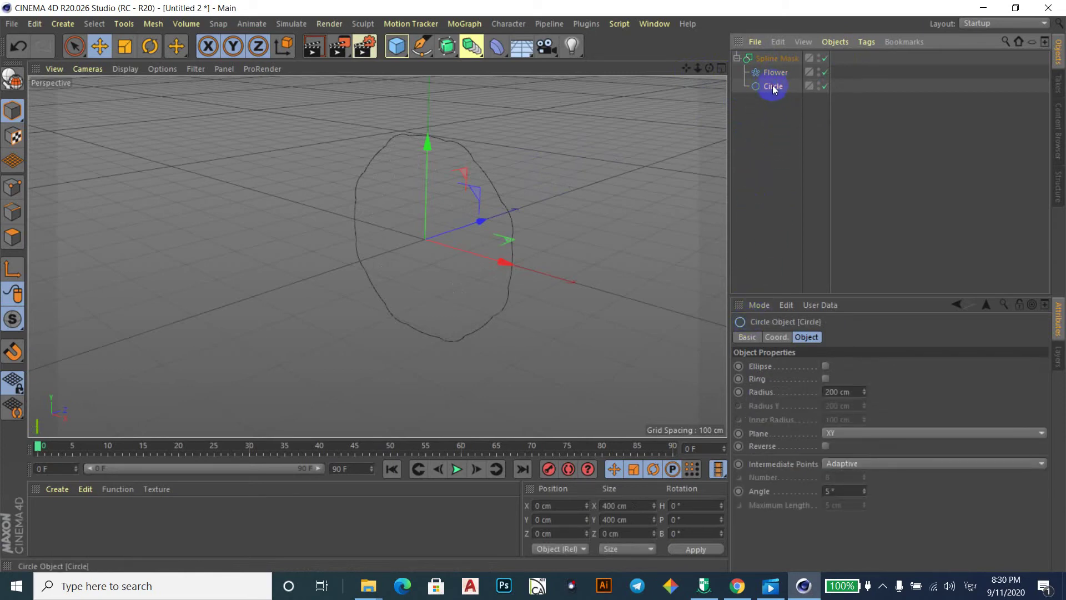
drag(859, 389, 865, 389)
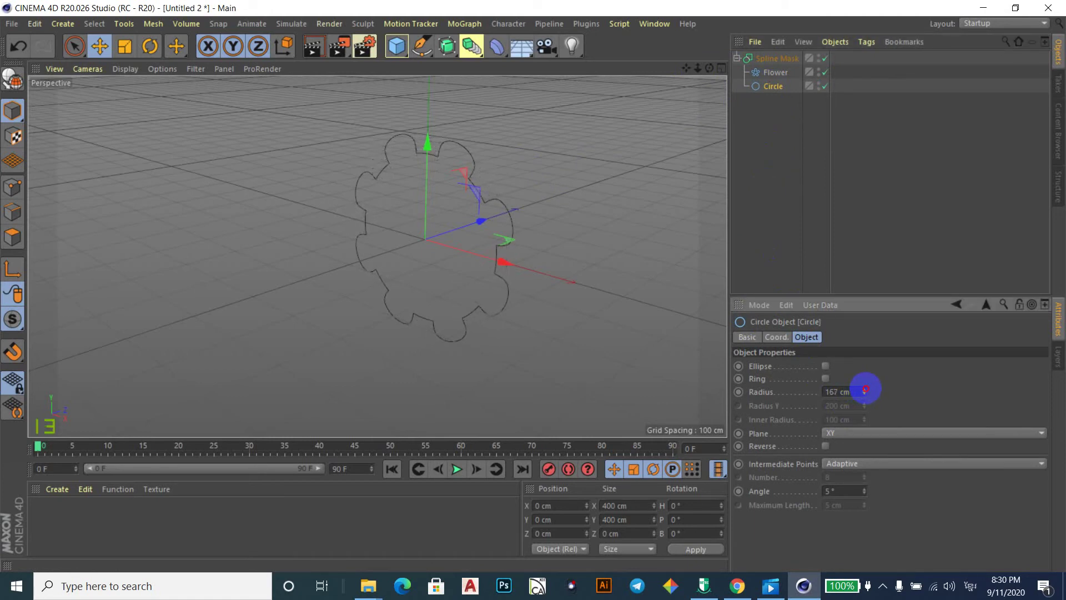
drag(865, 388, 865, 388)
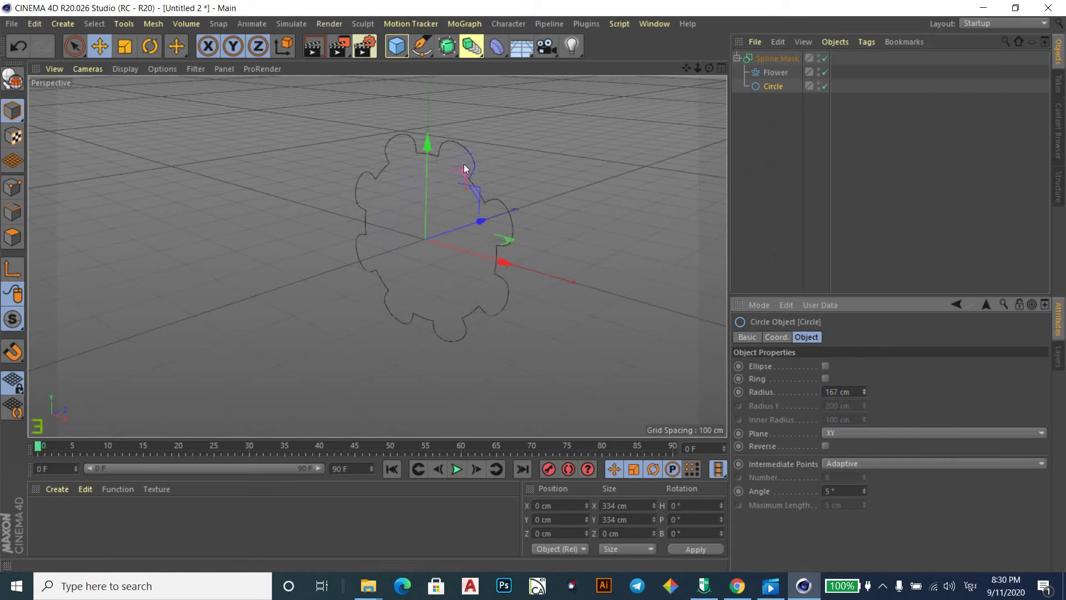
click(766, 59)
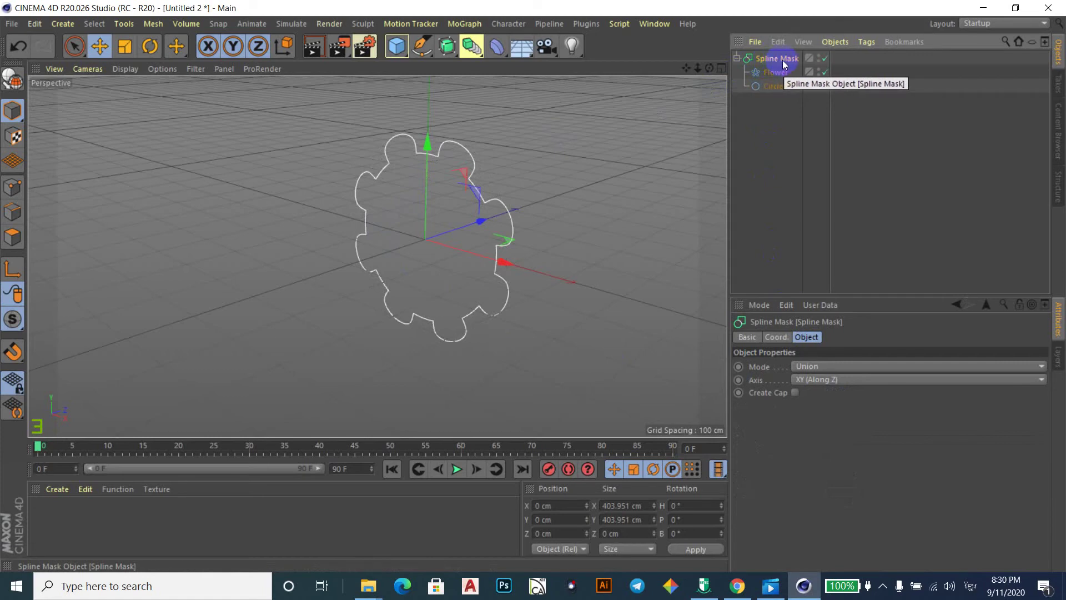
Subtract the circle from the flower by setting the Spline Mask mode to B subtract A.
click(888, 366)
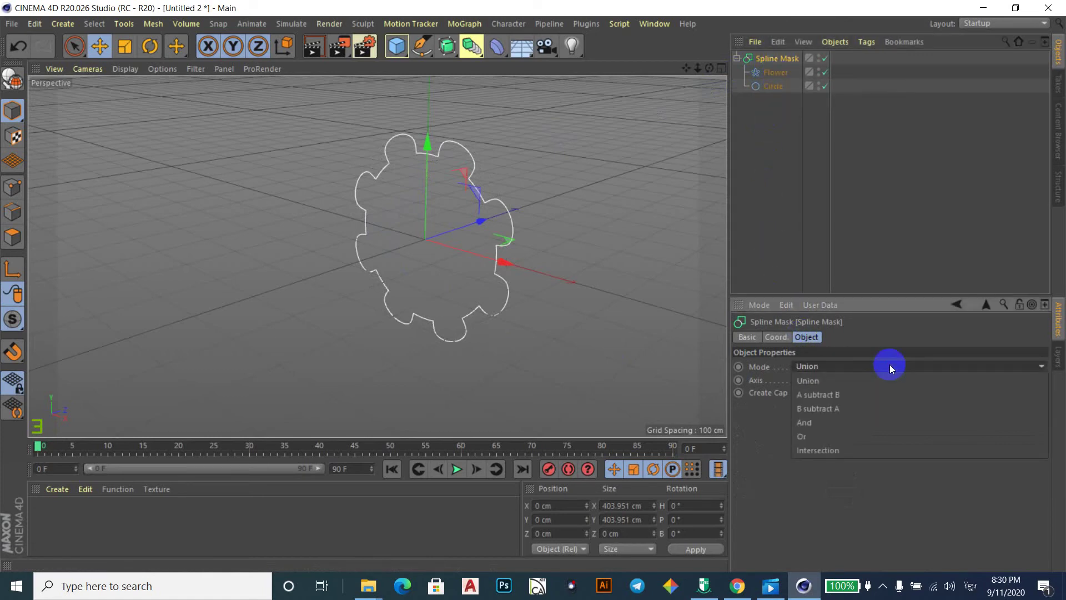
click(816, 395)
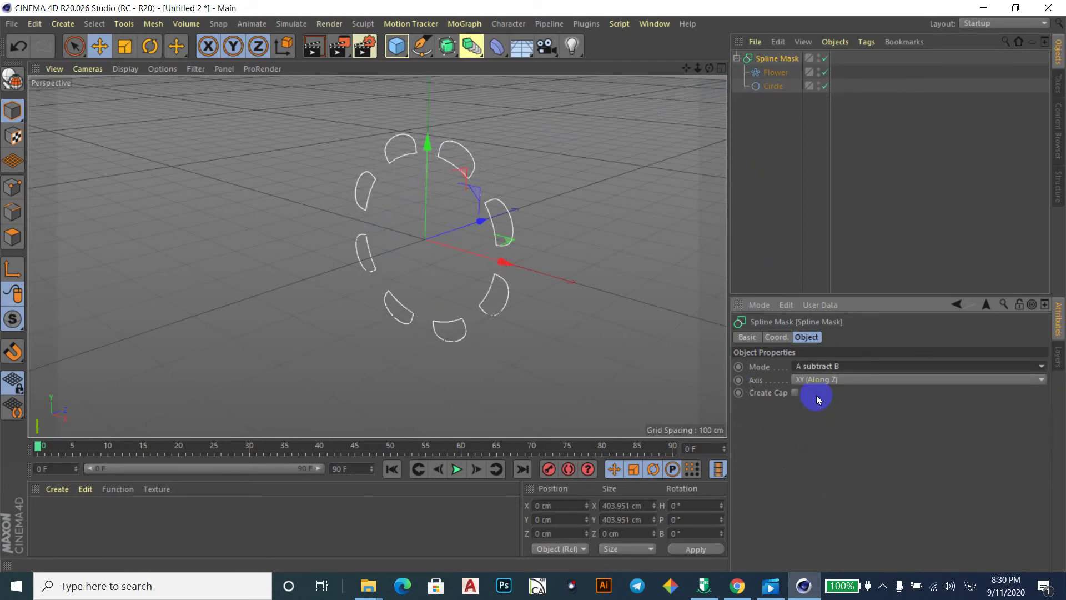
click(778, 71)
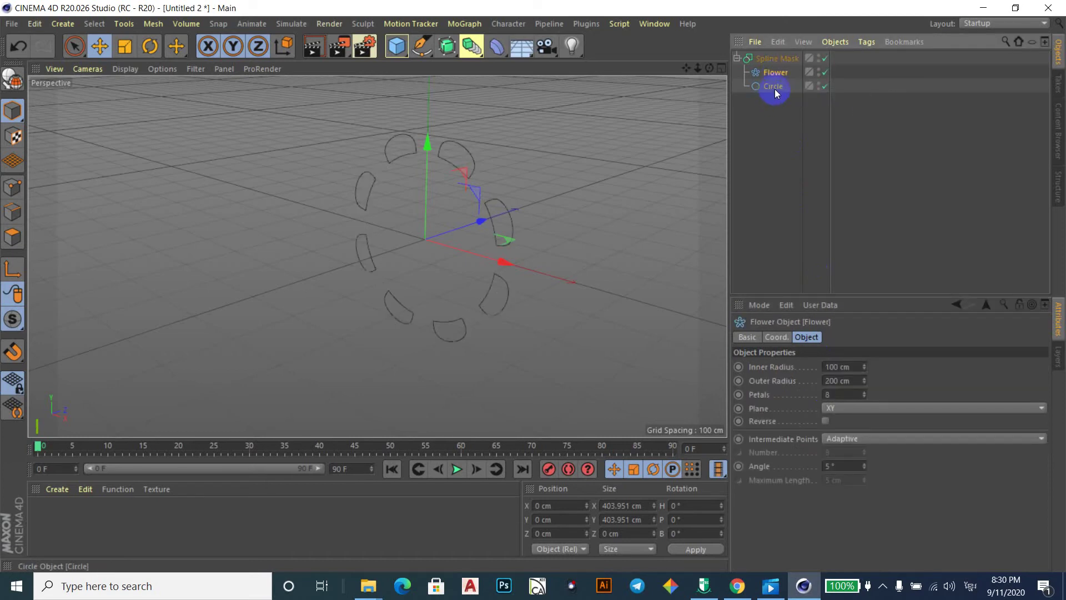
click(774, 89)
click(776, 60)
click(825, 387)
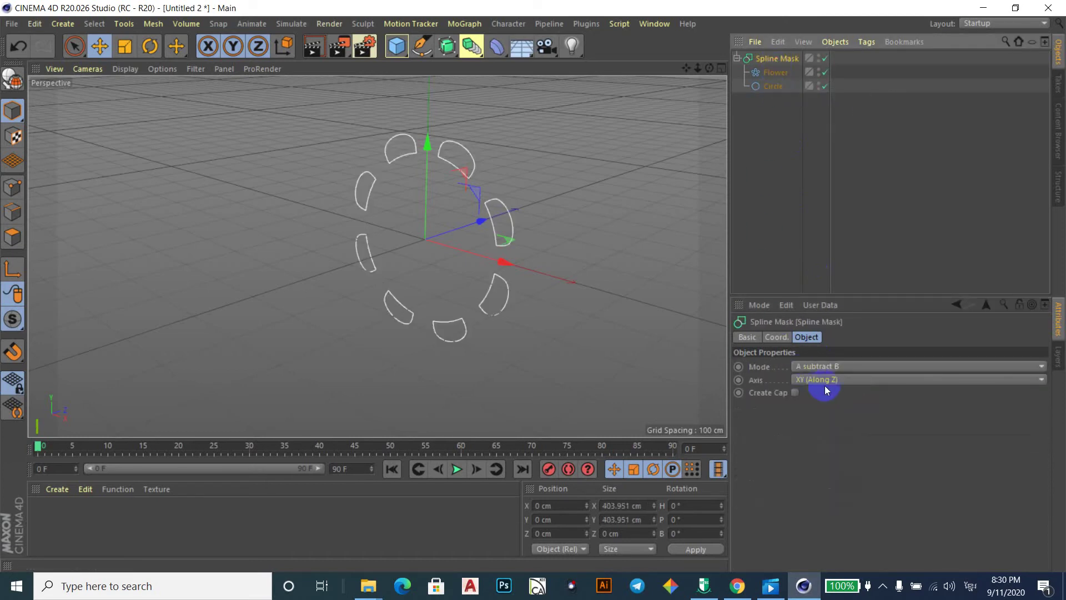
click(865, 371)
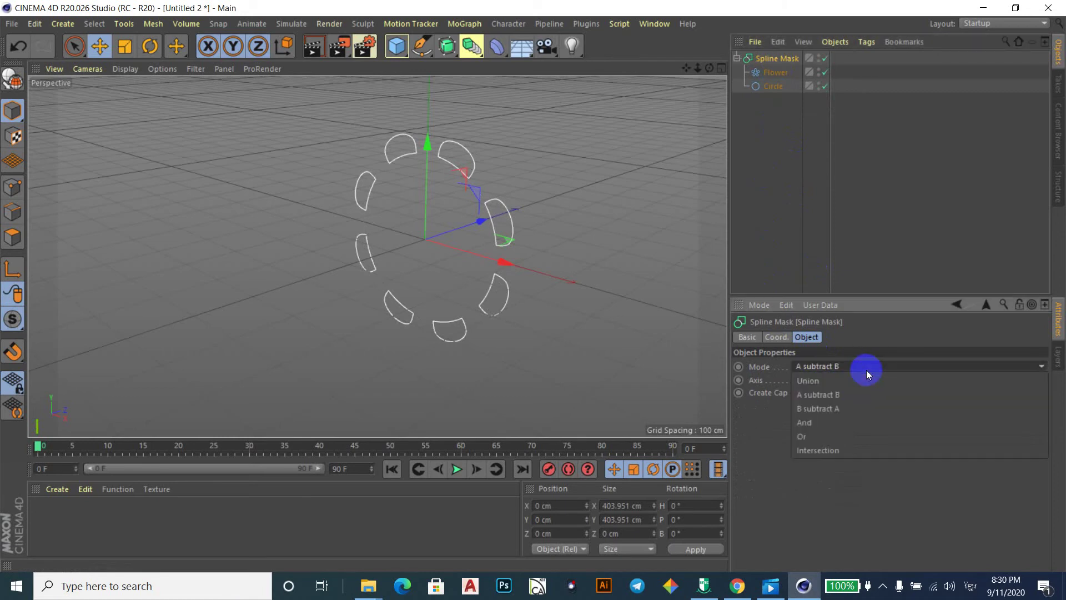
click(824, 408)
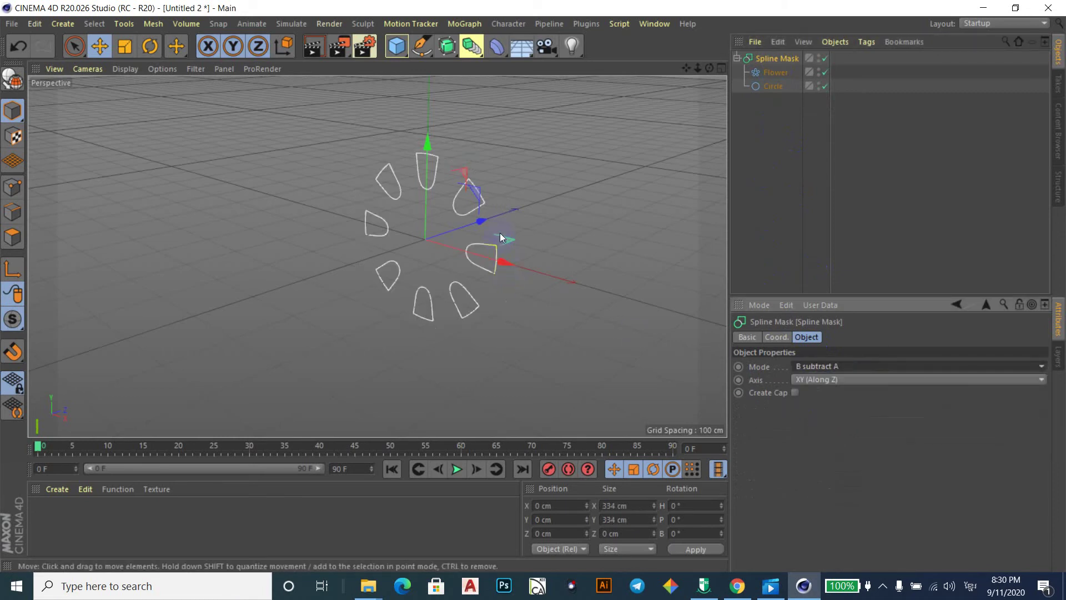
Compare the And, Or, Intersection and A subtract B modes, returning to B subtract A.
click(880, 365)
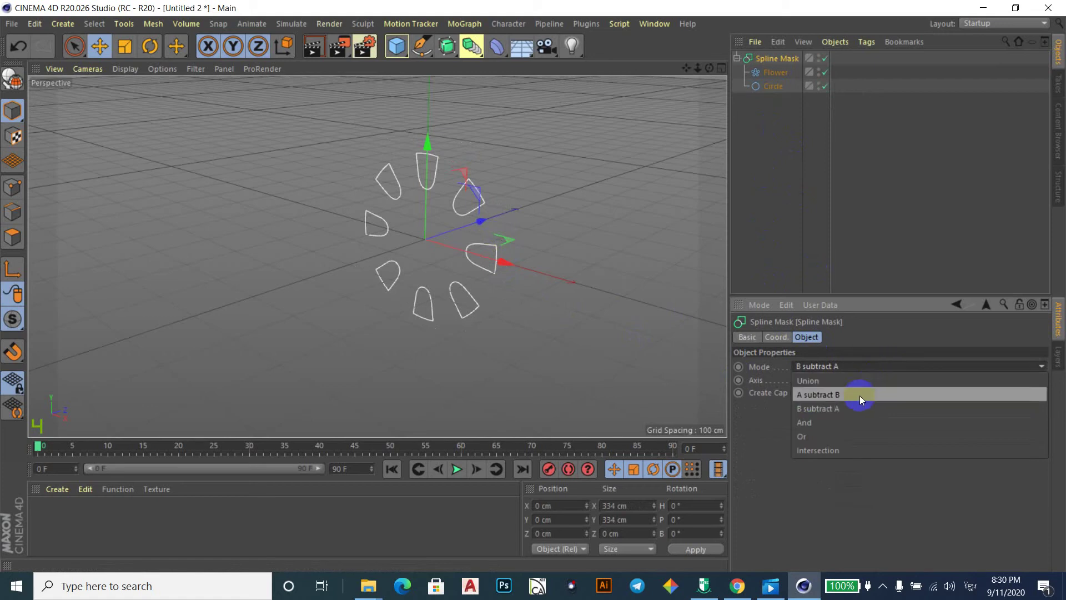
click(819, 426)
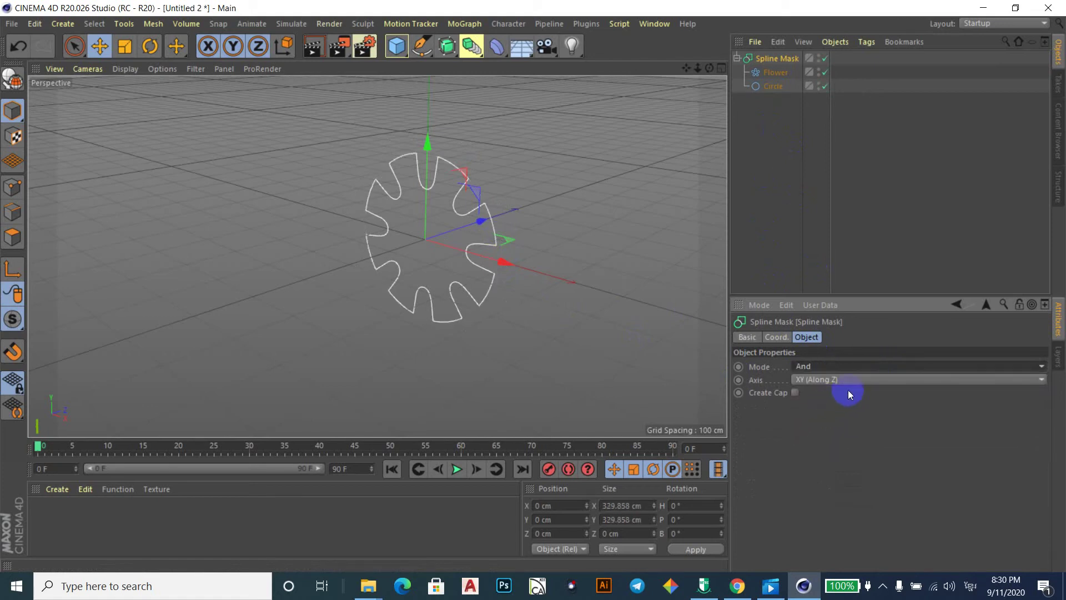
click(877, 364)
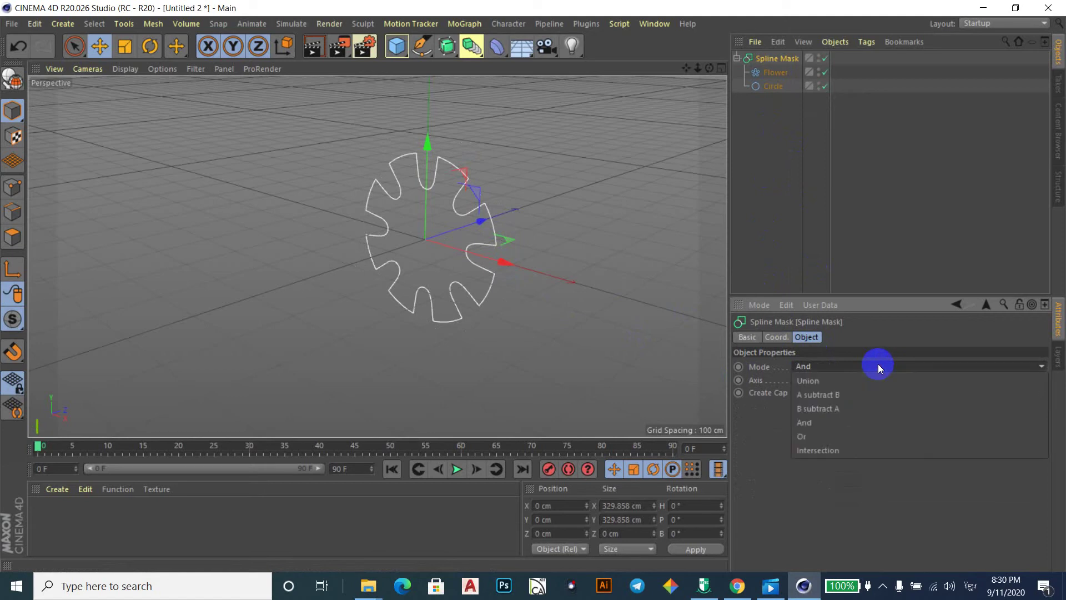
click(811, 441)
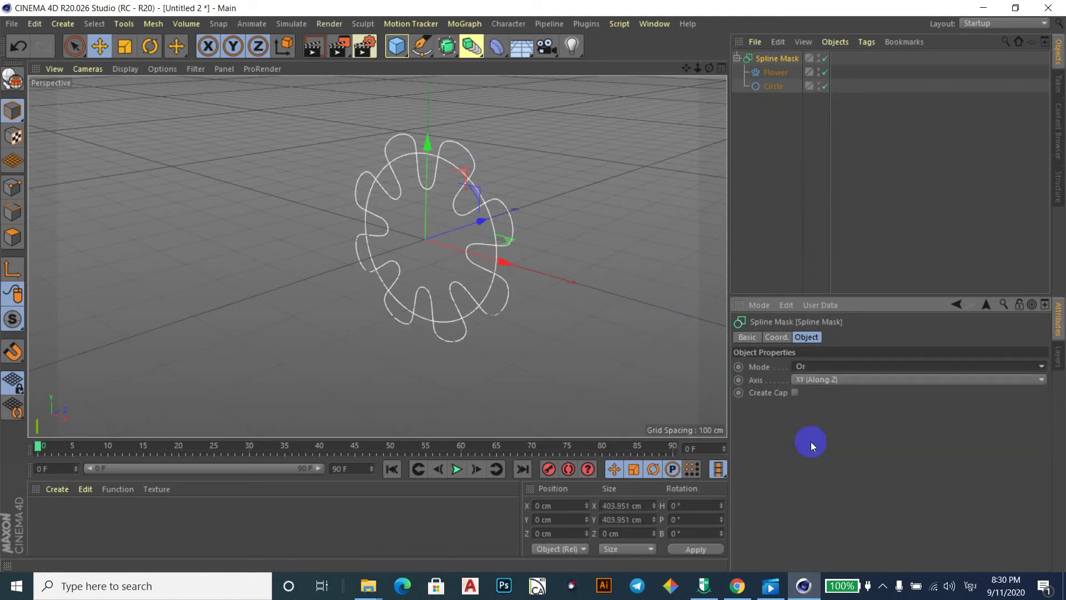
click(875, 367)
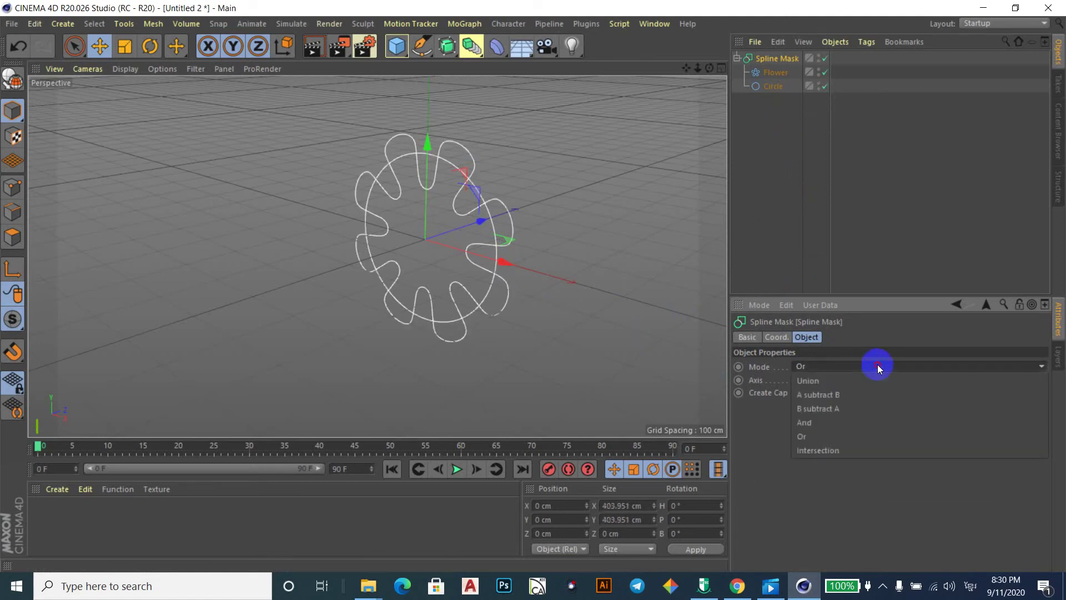
click(828, 451)
click(847, 368)
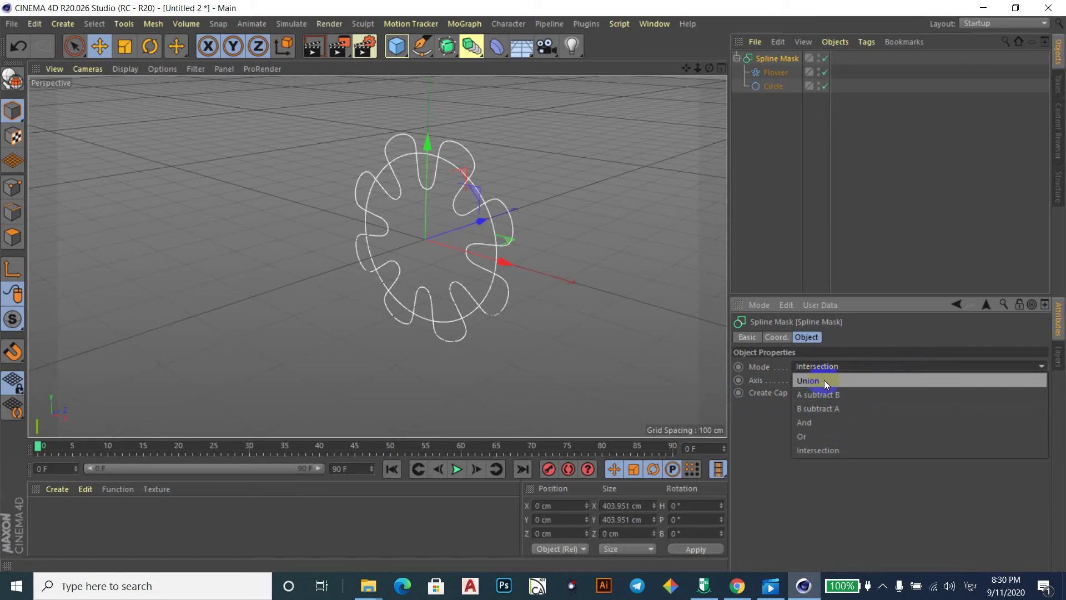
click(828, 395)
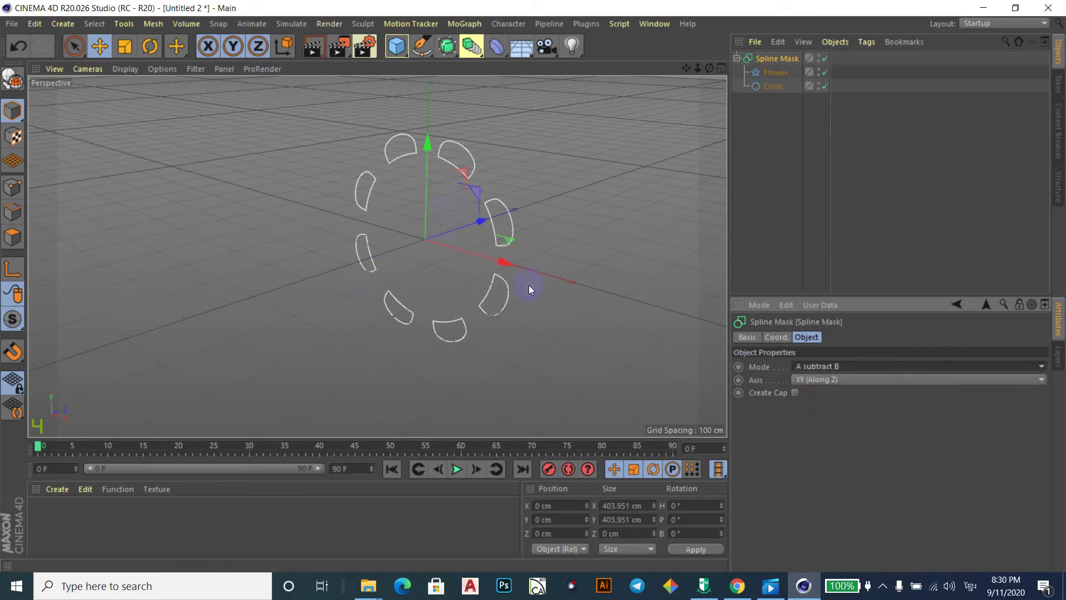
click(872, 364)
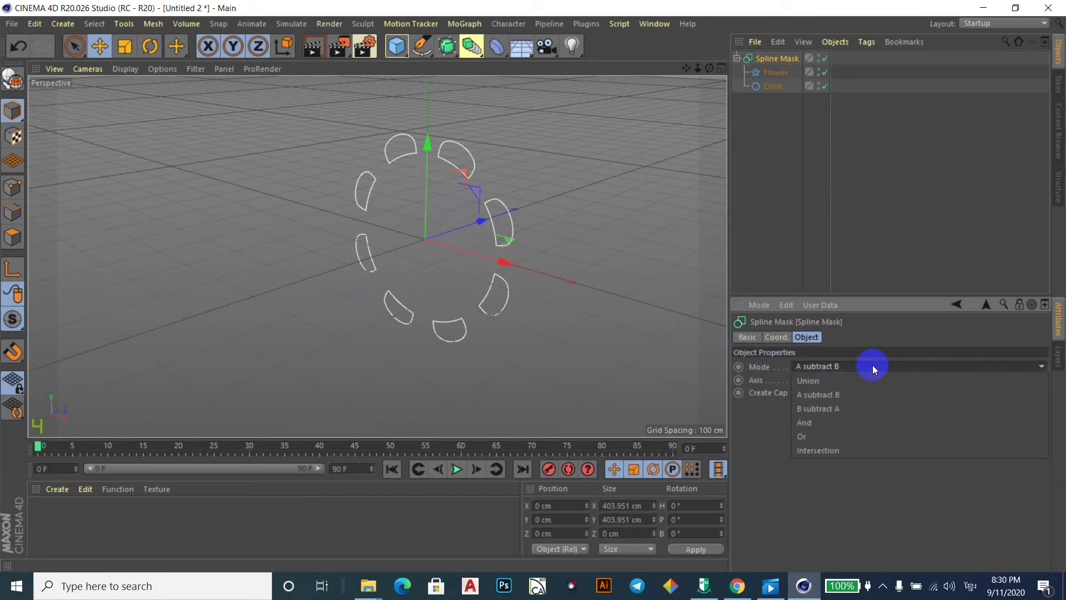
click(829, 404)
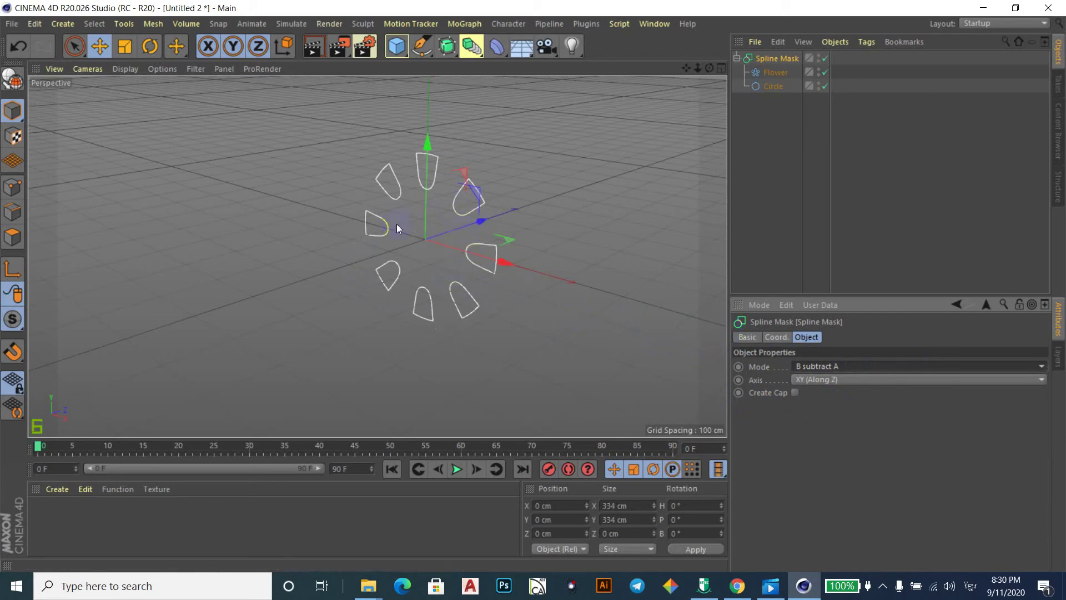
Raise the Circle's radius to 174 cm.
click(836, 367)
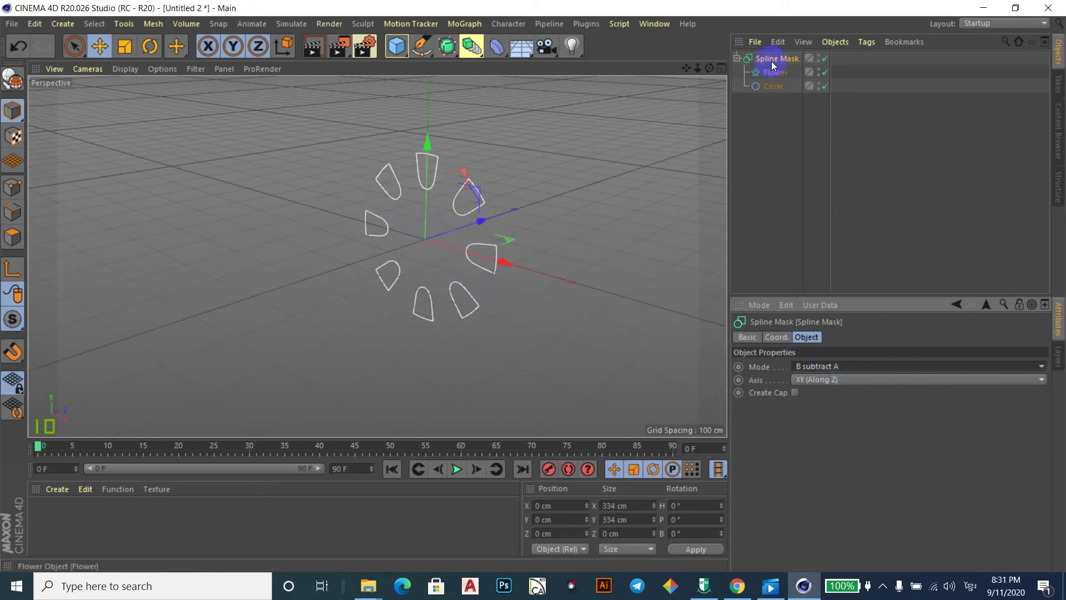
click(772, 87)
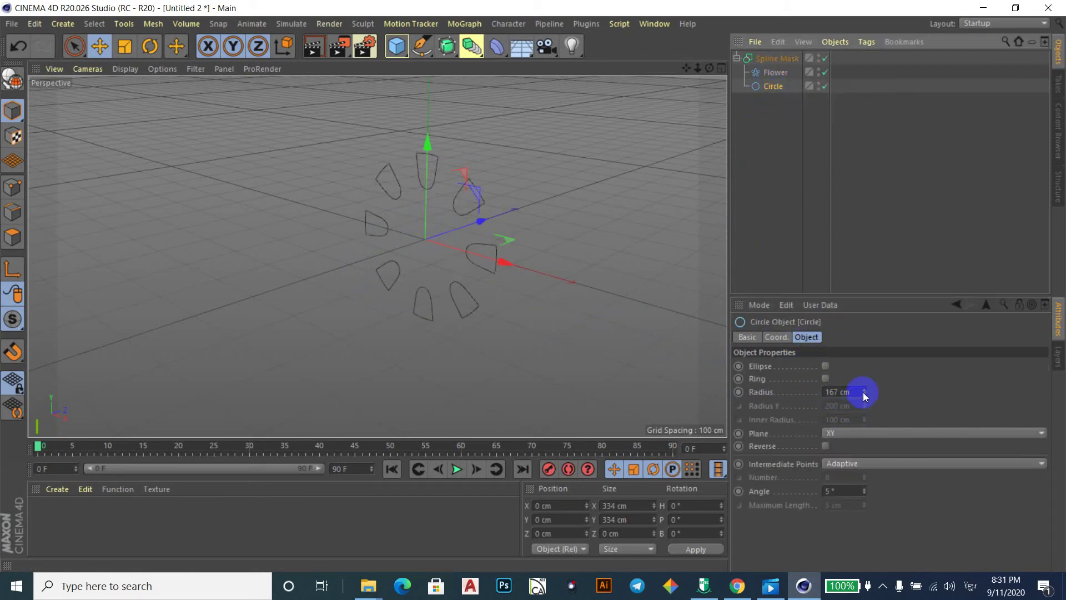
mouse_move(864, 391)
mouse_down()
mouse_move(864, 378)
mouse_move(864, 395)
mouse_up()
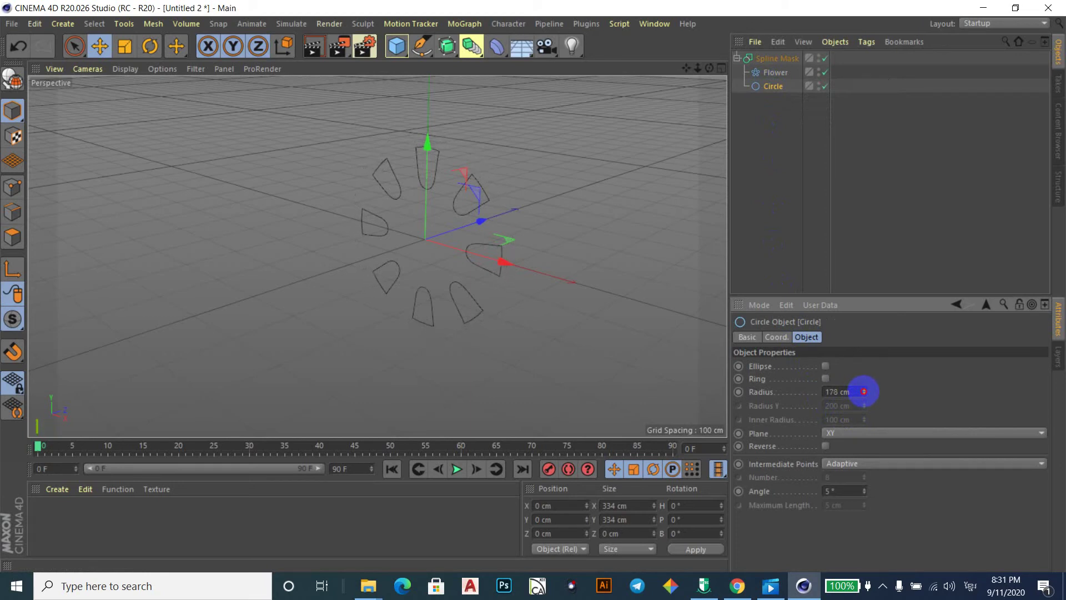
click(774, 72)
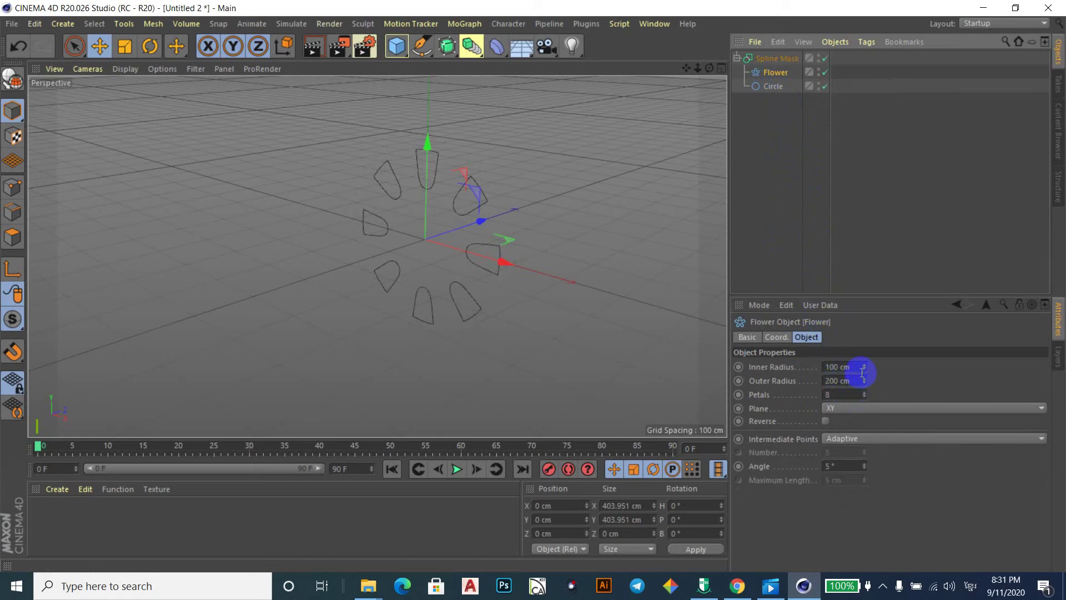
Set the Flower's inner radius to 74 cm and outer radius to 219 cm.
drag(864, 367, 864, 382)
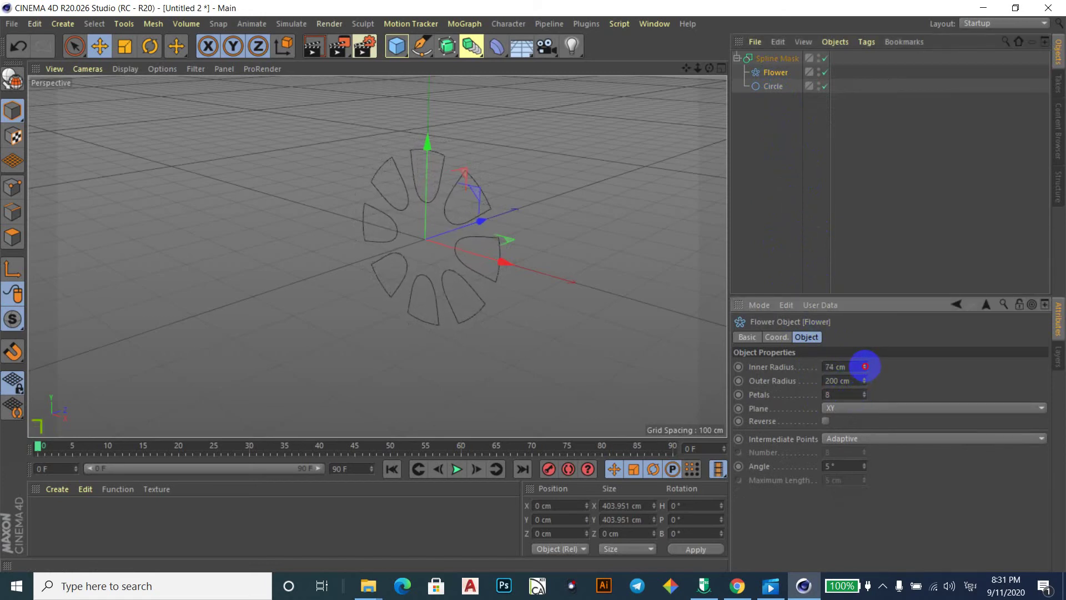
drag(865, 367, 865, 380)
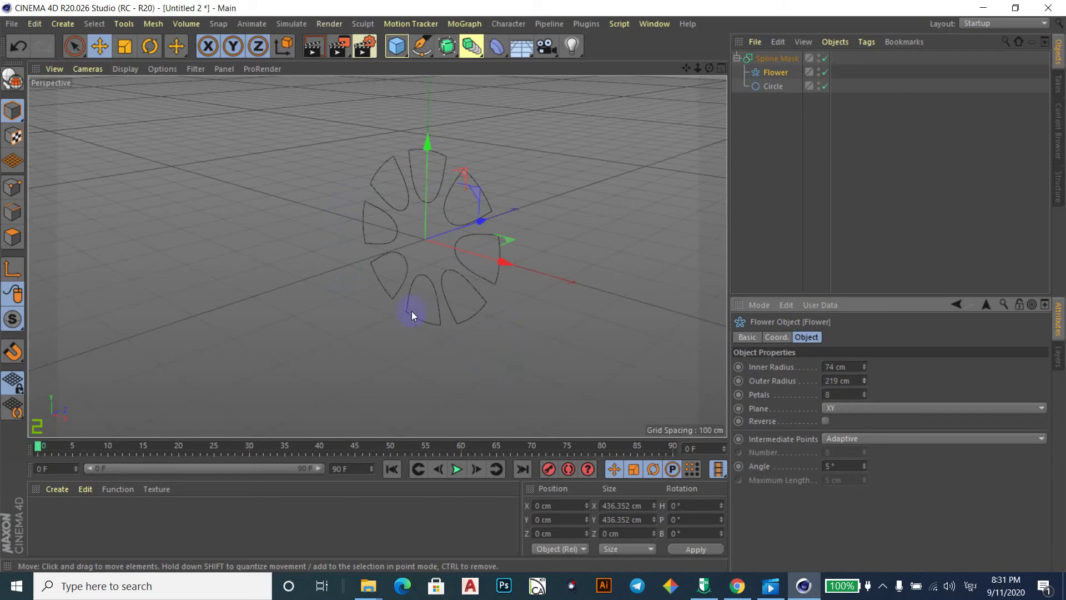
click(846, 232)
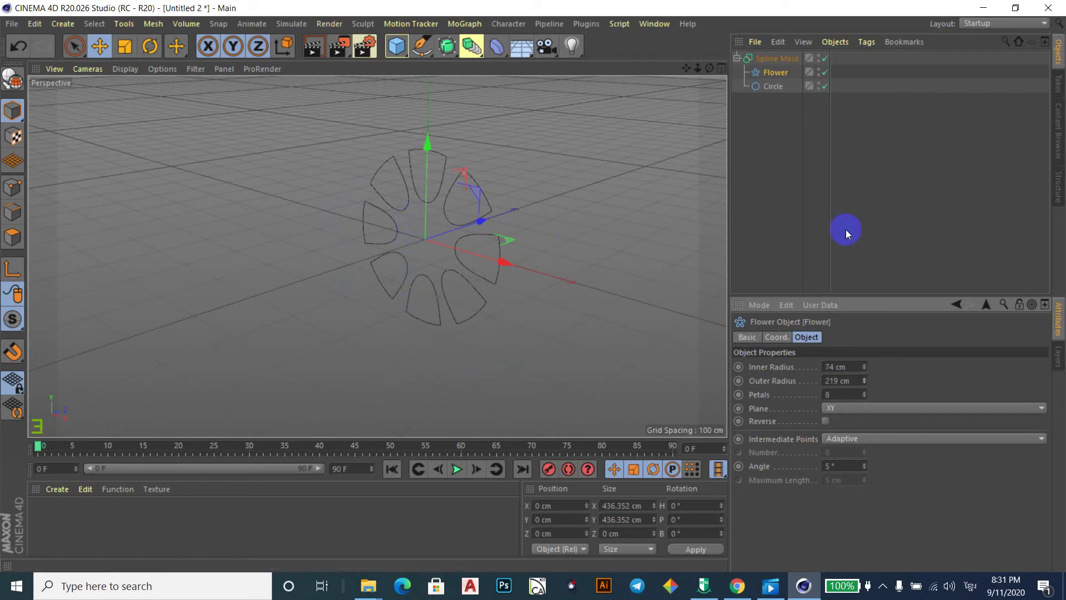
Bake the Spline Mask into a single spline with Current State to Object.
click(736, 58)
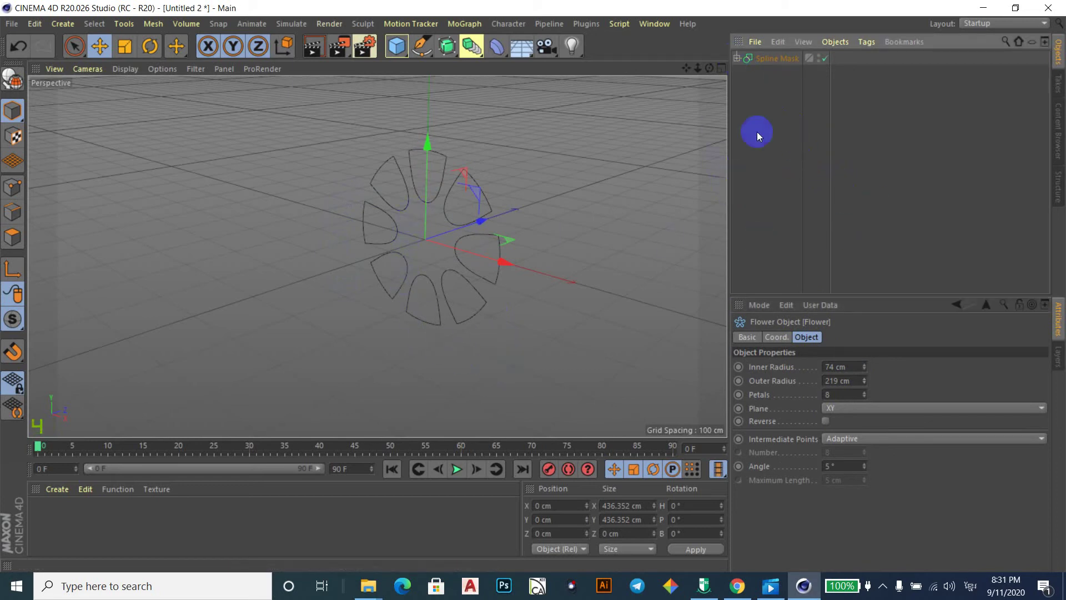
click(774, 62)
right_click(774, 61)
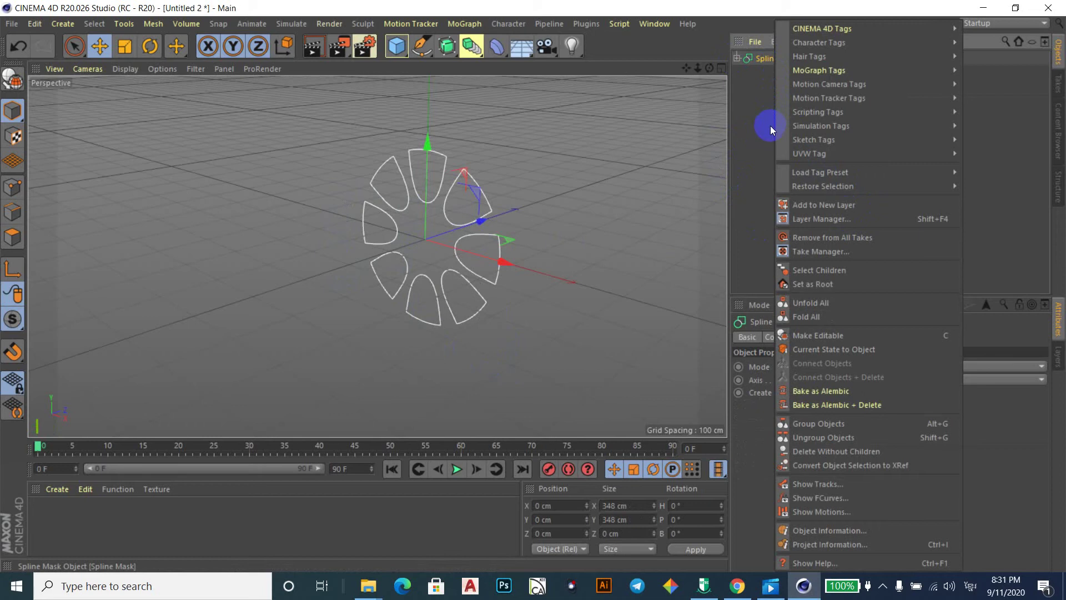
click(809, 355)
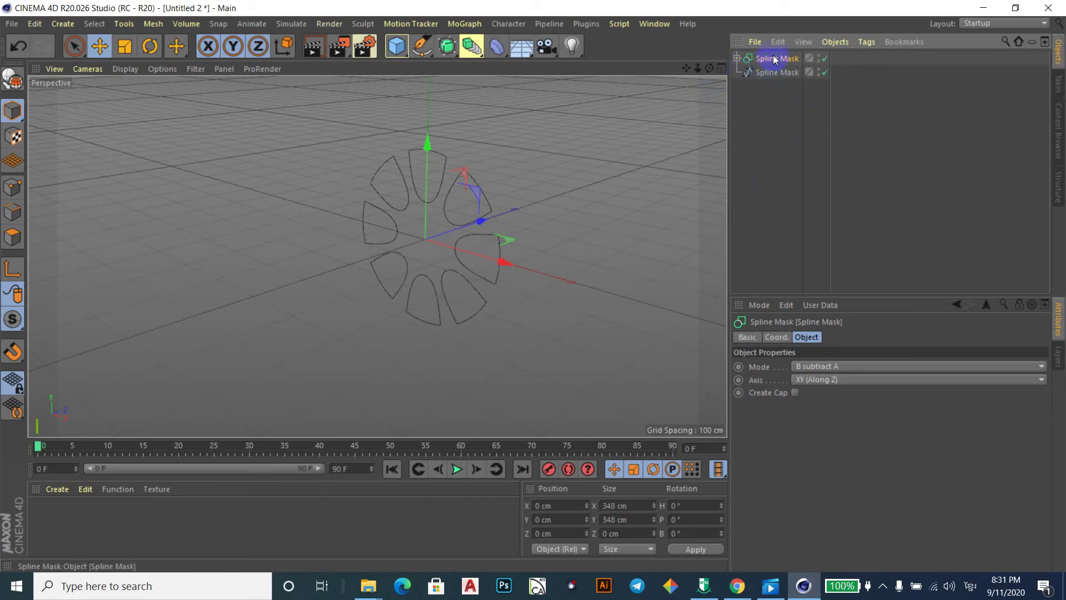
Delete the original Spline Mask generator along with its flower and circle.
click(792, 129)
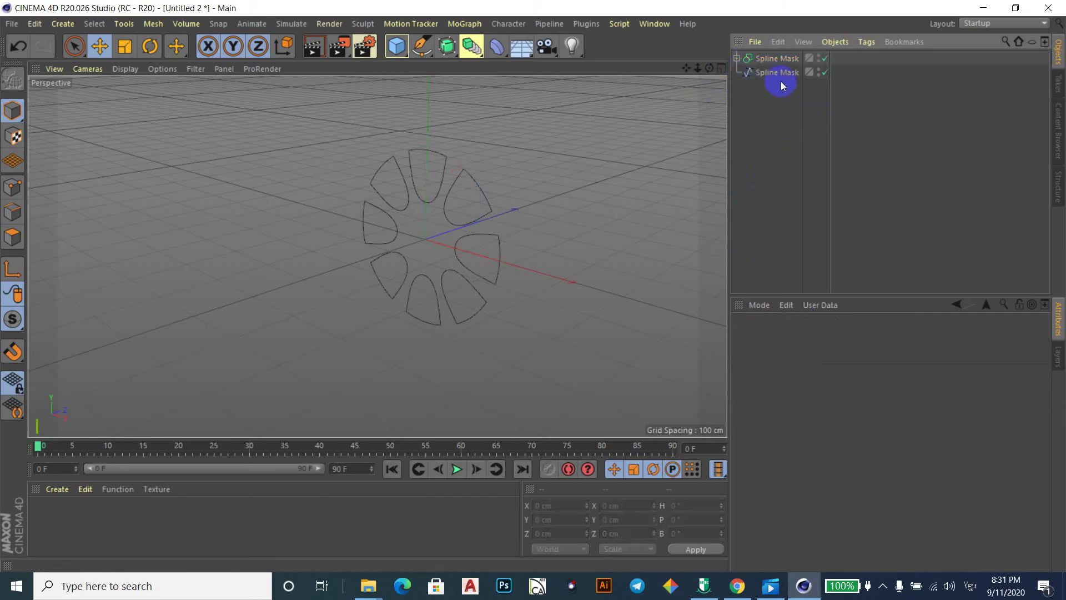
click(778, 59)
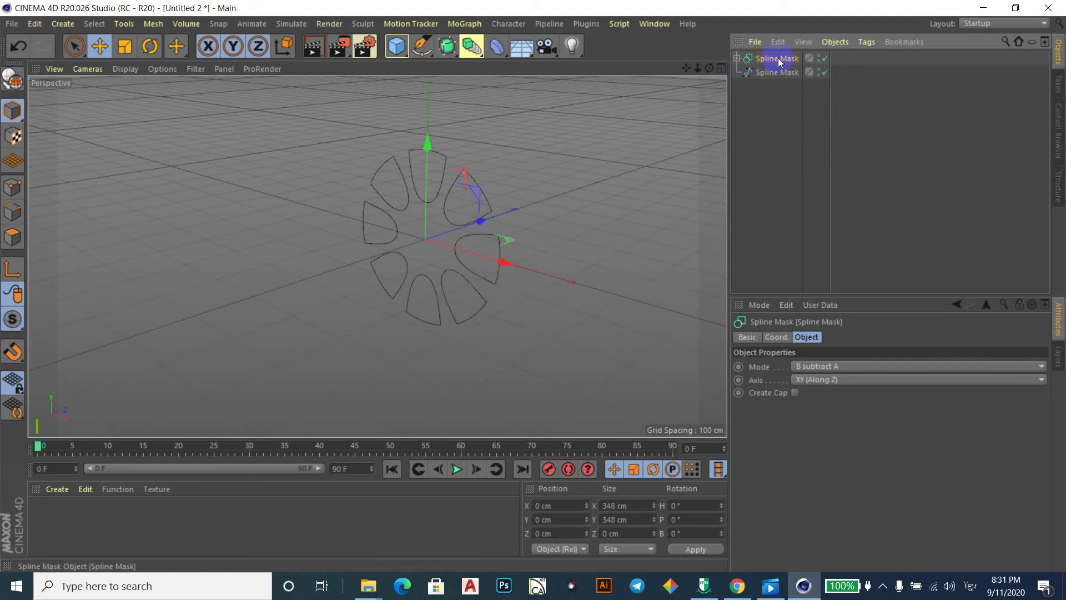
key(Delete)
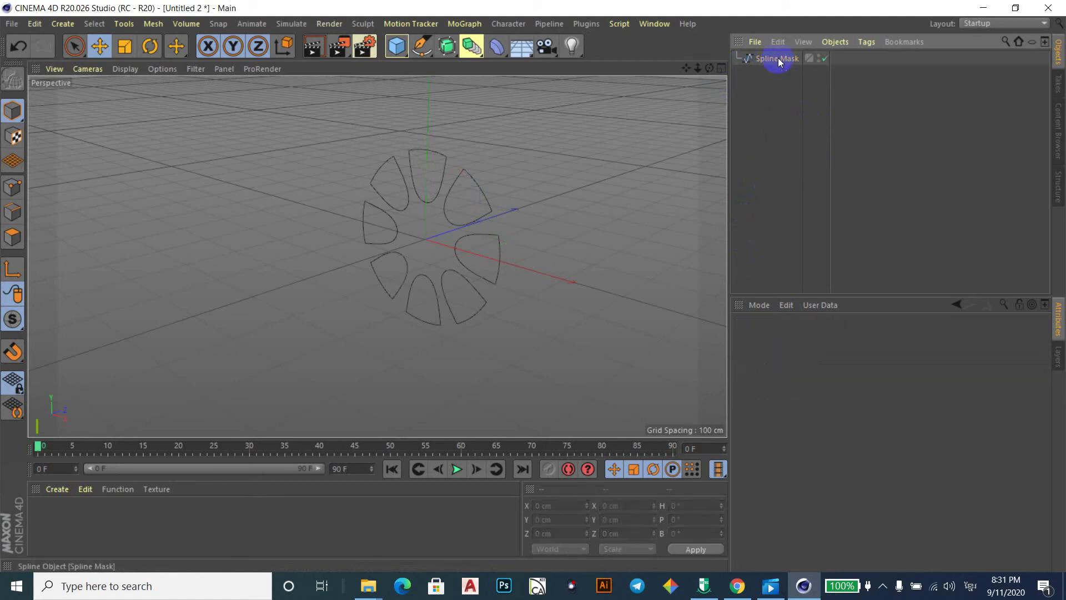
click(778, 58)
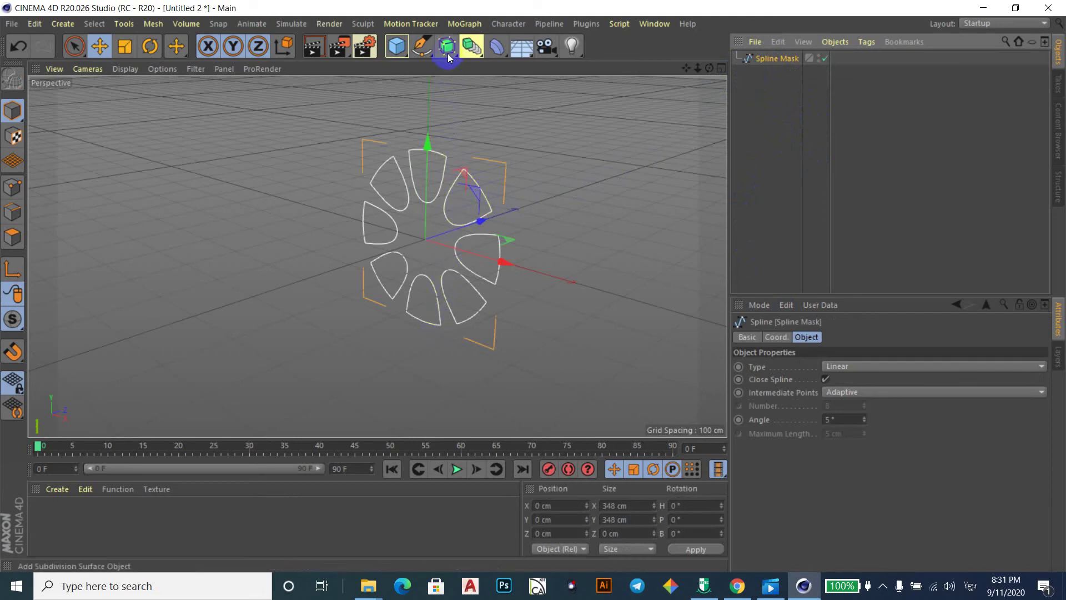
Add an Extrude and nest the baked Spline Mask spline inside it.
drag(458, 52, 544, 103)
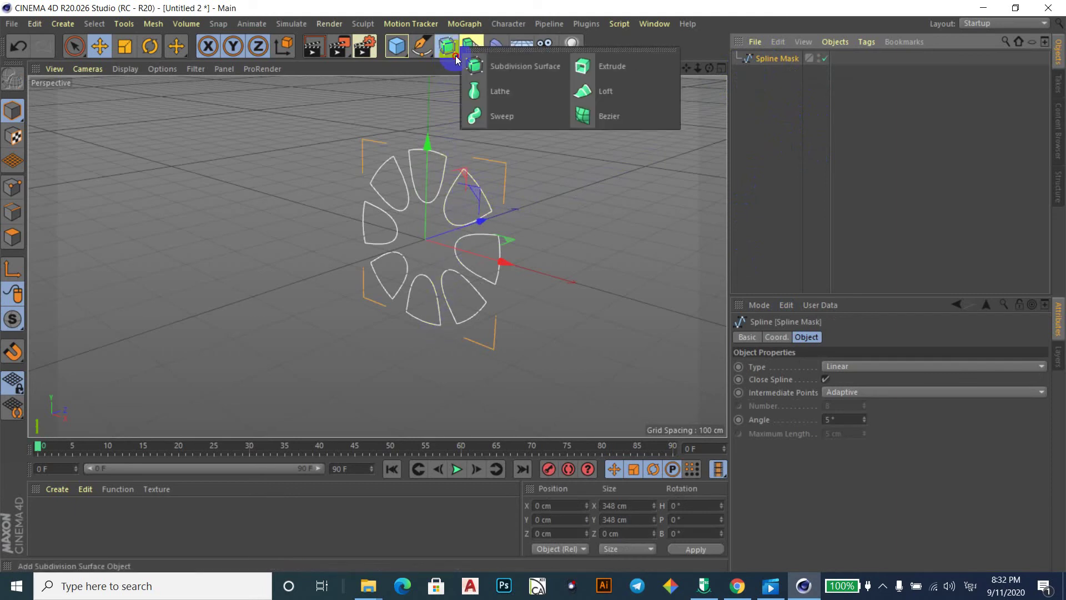
click(581, 65)
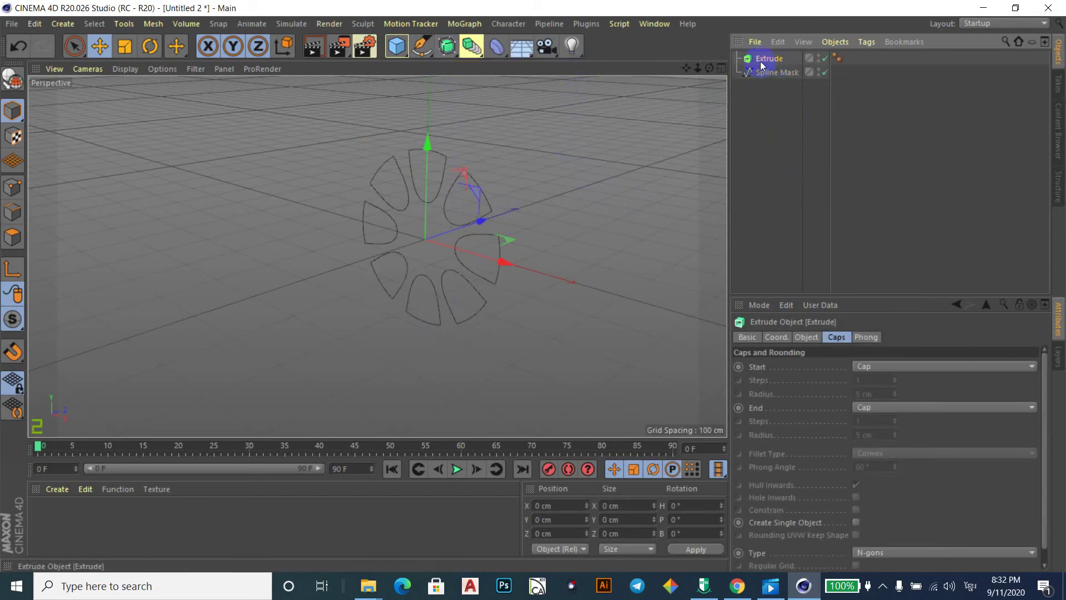
drag(740, 71, 778, 61)
drag(776, 59, 775, 59)
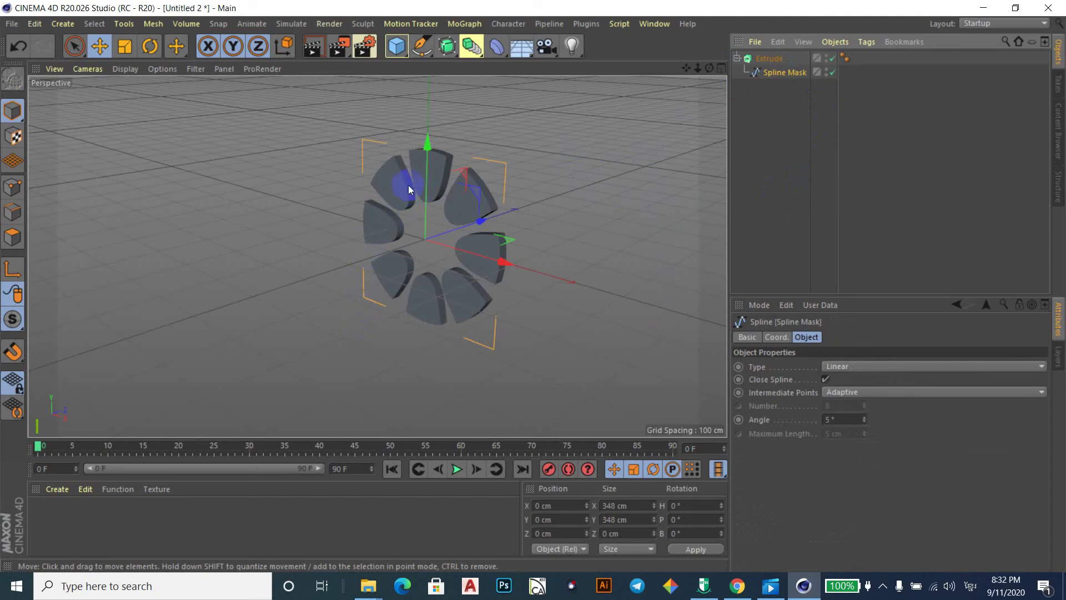
Raise the Extrude's Movement depth from 20 cm to 113 cm and orbit to view it.
click(776, 60)
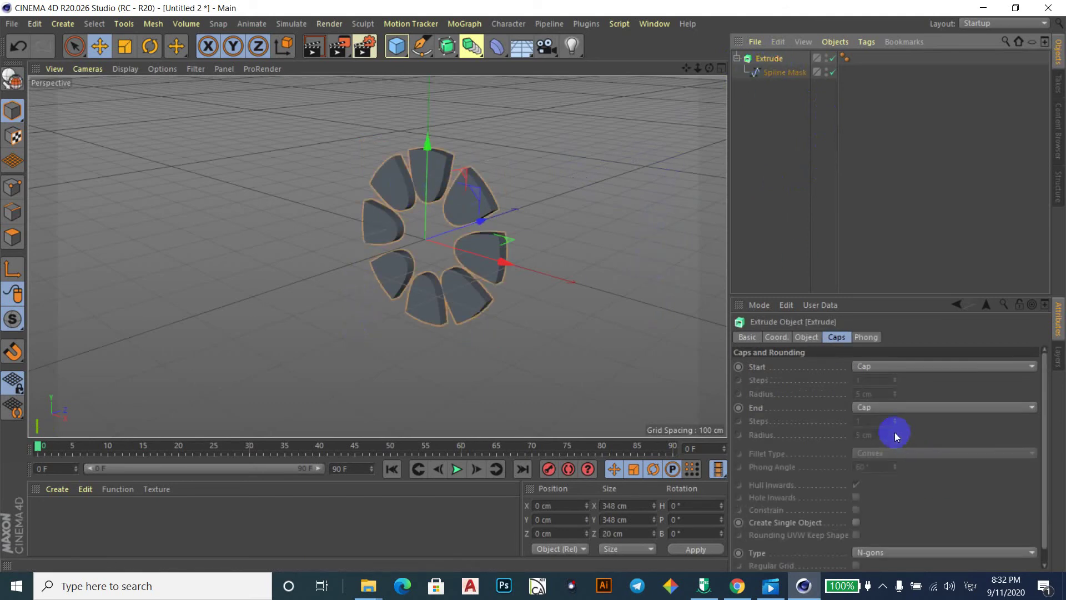
click(748, 338)
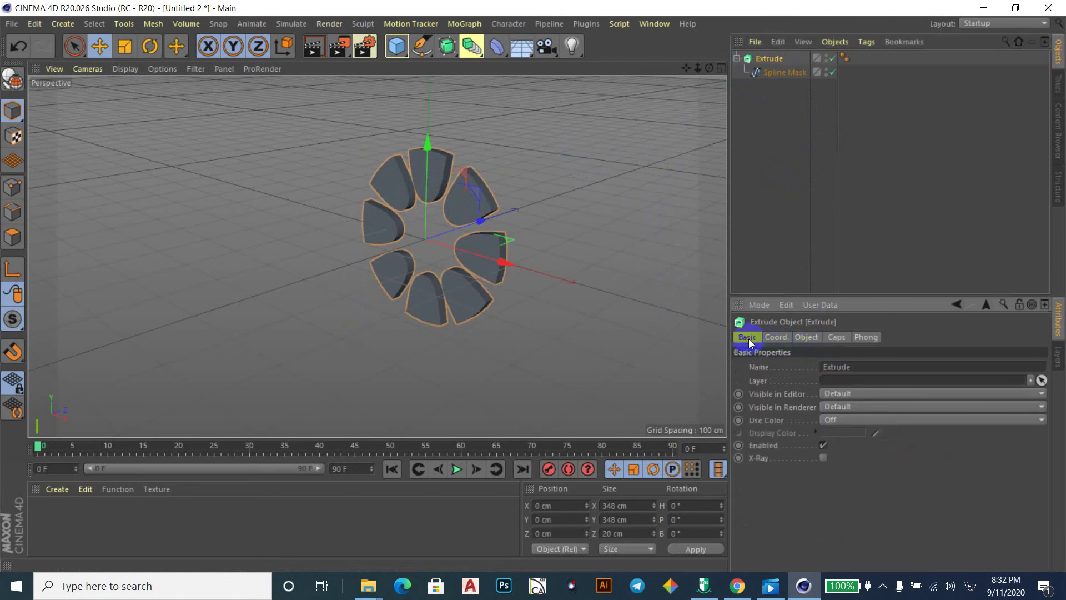
click(786, 339)
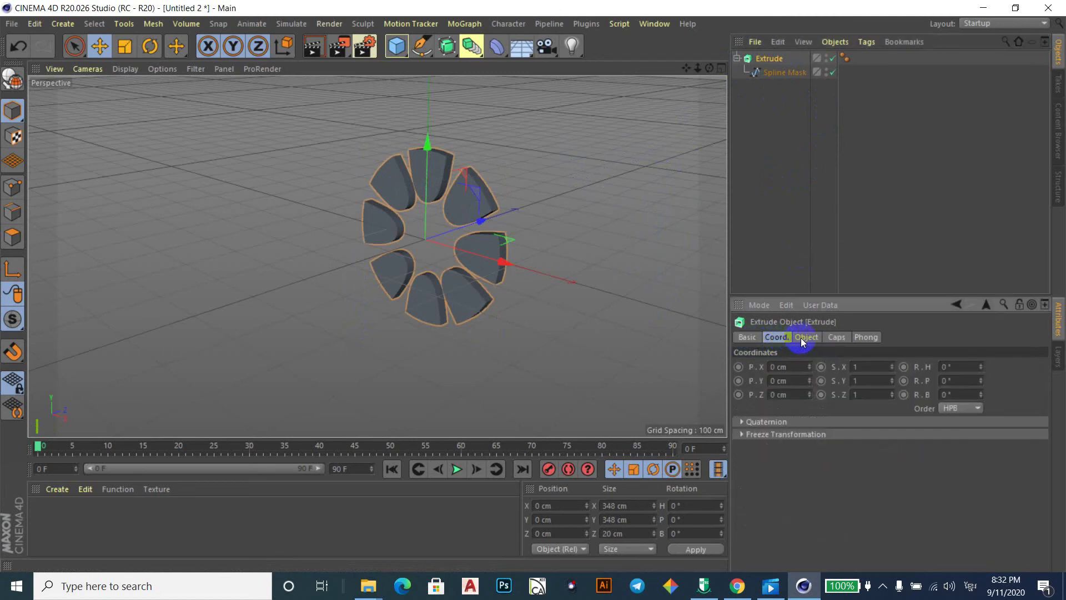
click(801, 338)
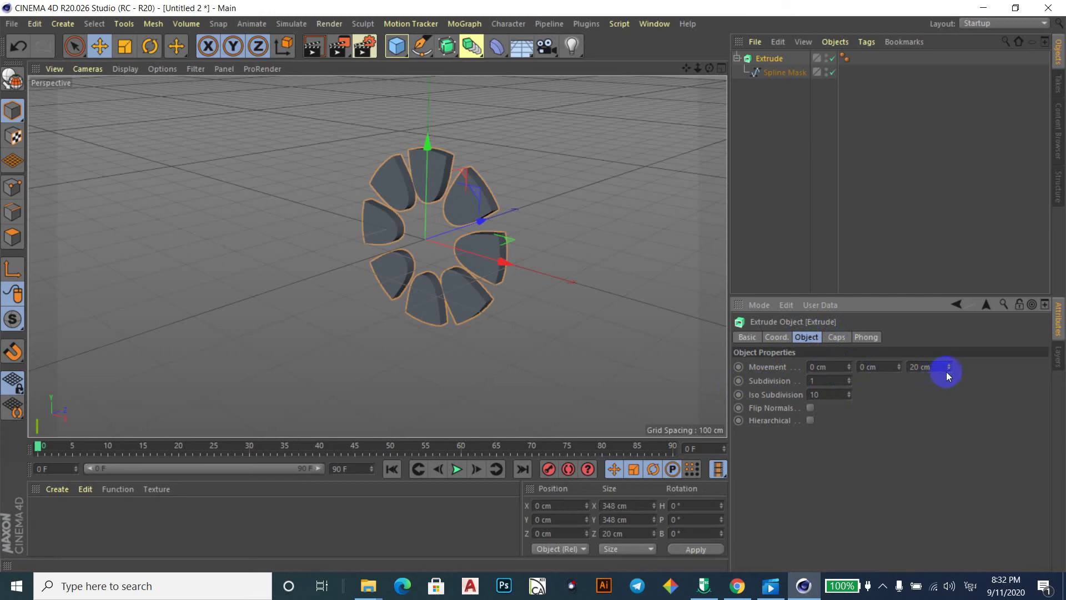
drag(948, 365, 949, 366)
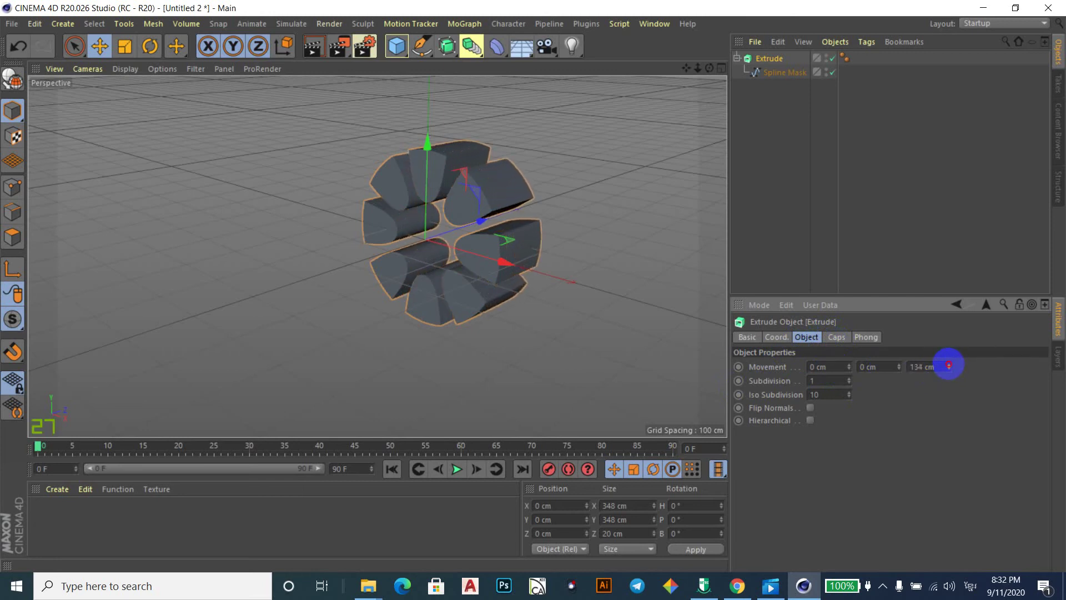
click(497, 282)
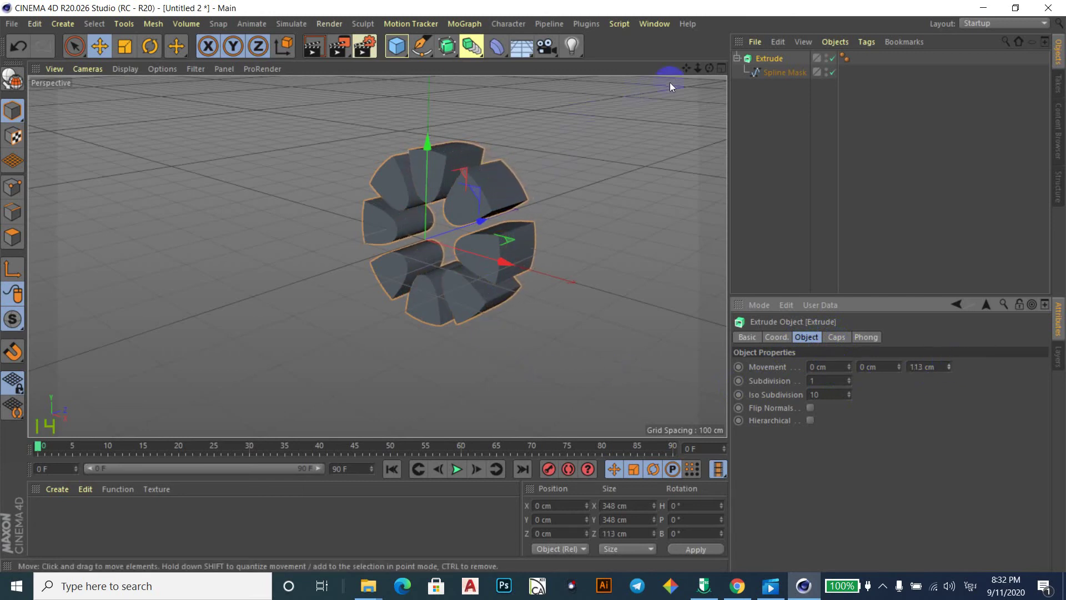
drag(709, 67, 533, 286)
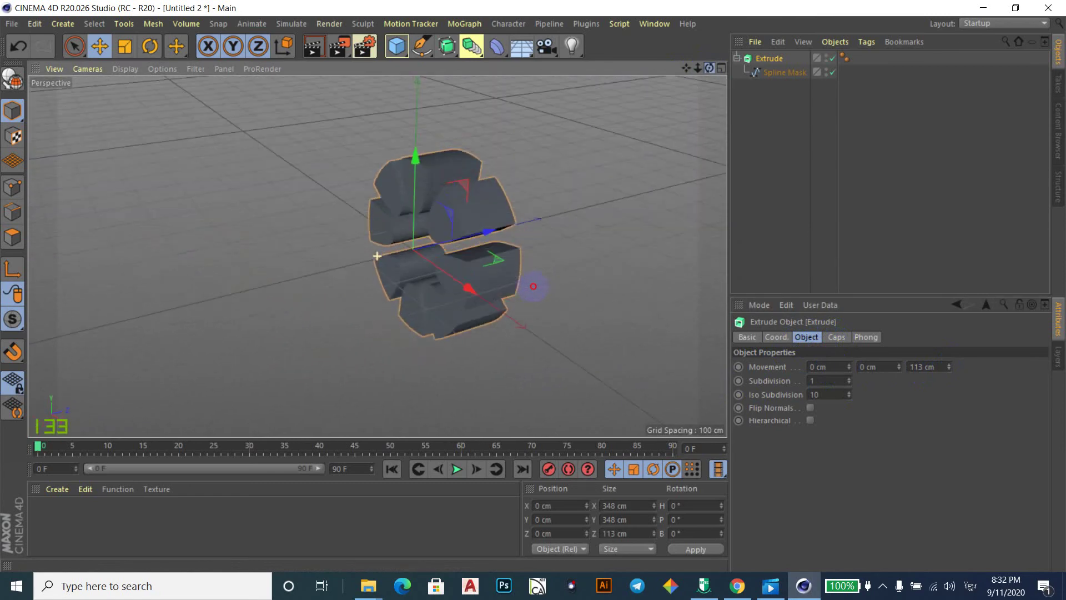
click(836, 338)
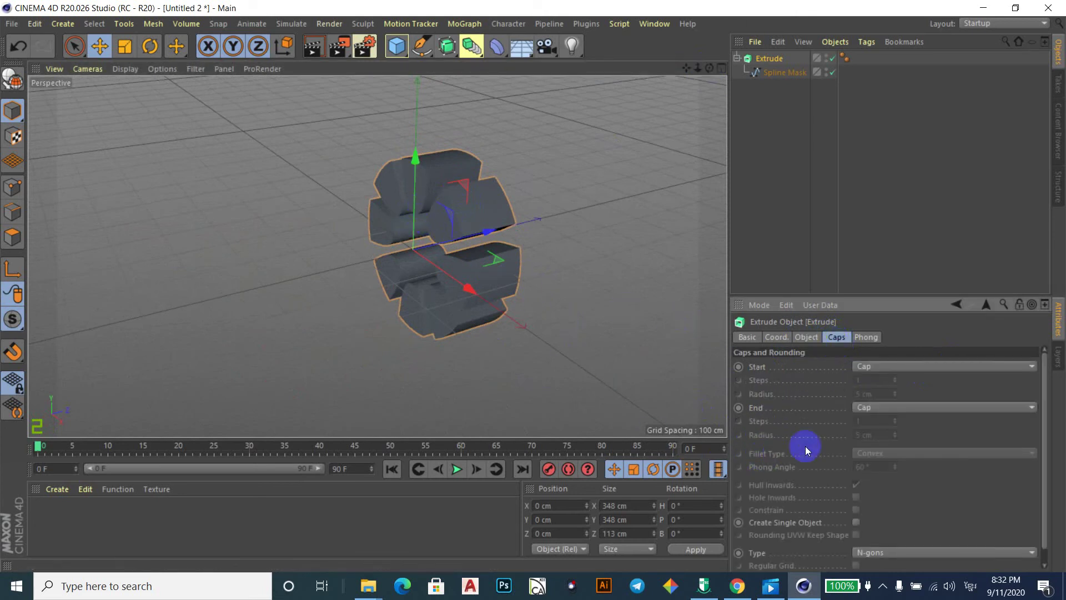
Switch both the Start and End caps of the extrusion to Fillet Cap.
click(904, 367)
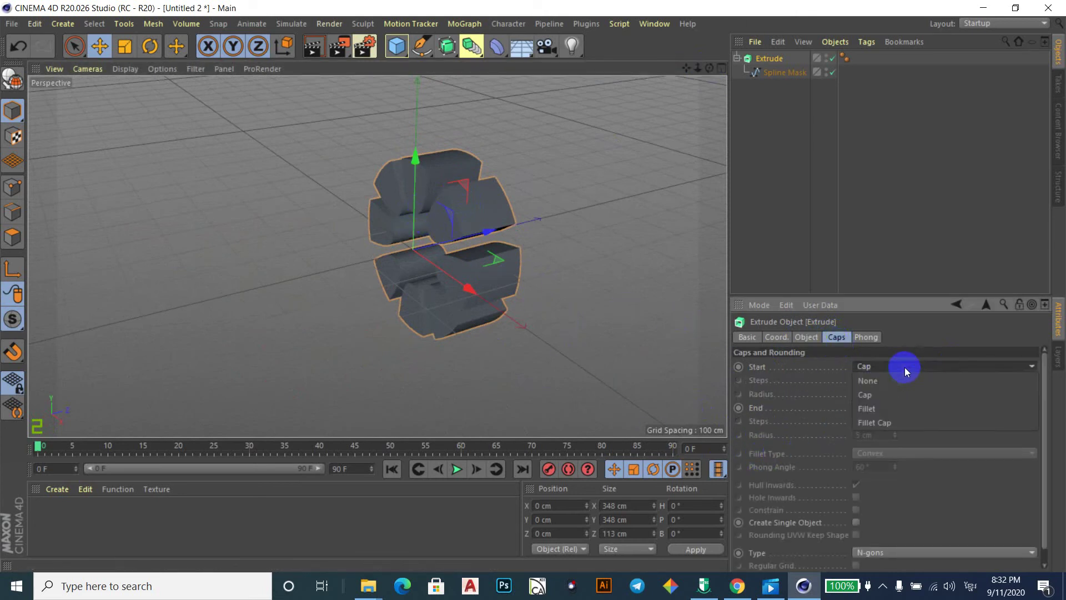
click(877, 412)
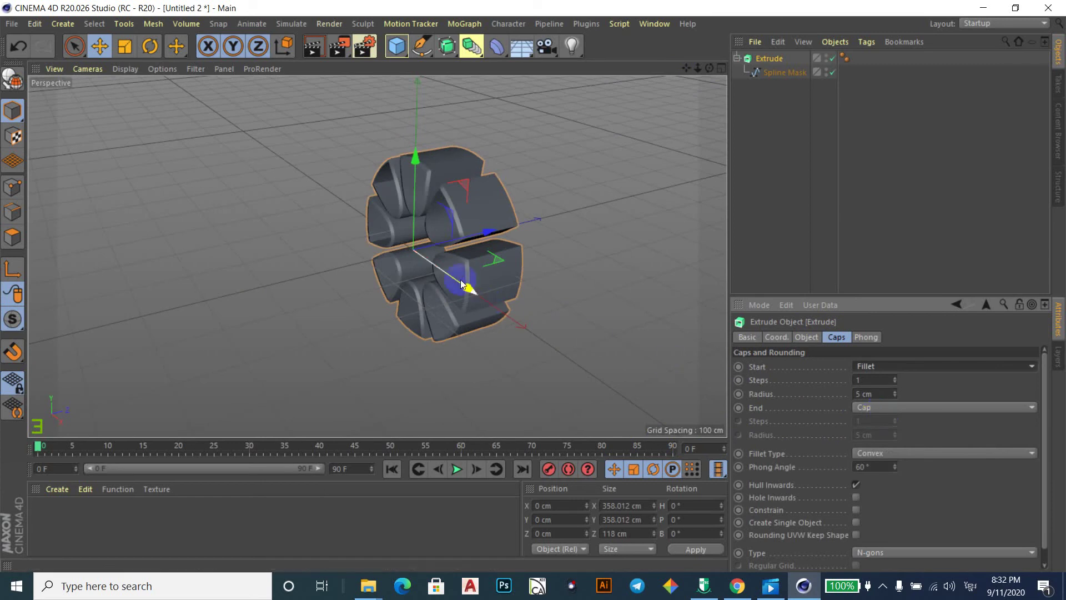
alt+drag(469, 290, 445, 211)
scroll(445, 211, up, 2)
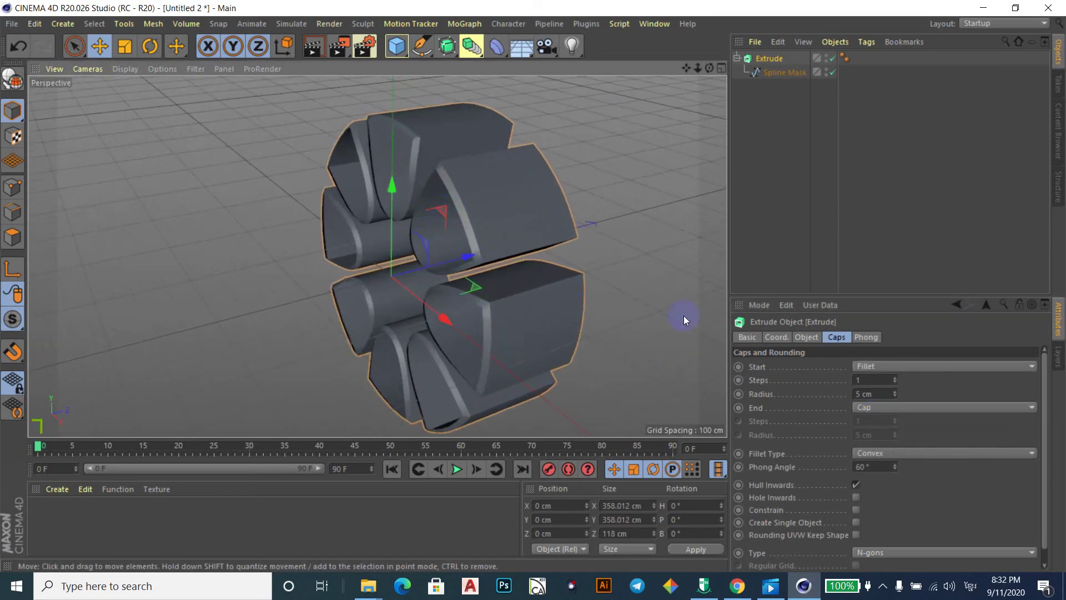
click(911, 411)
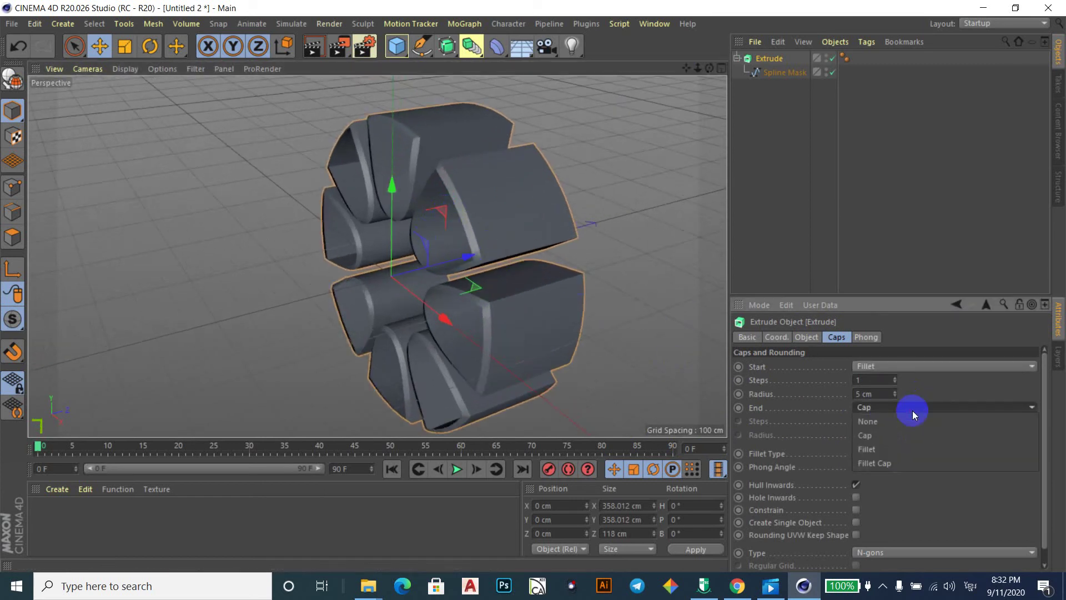
click(878, 462)
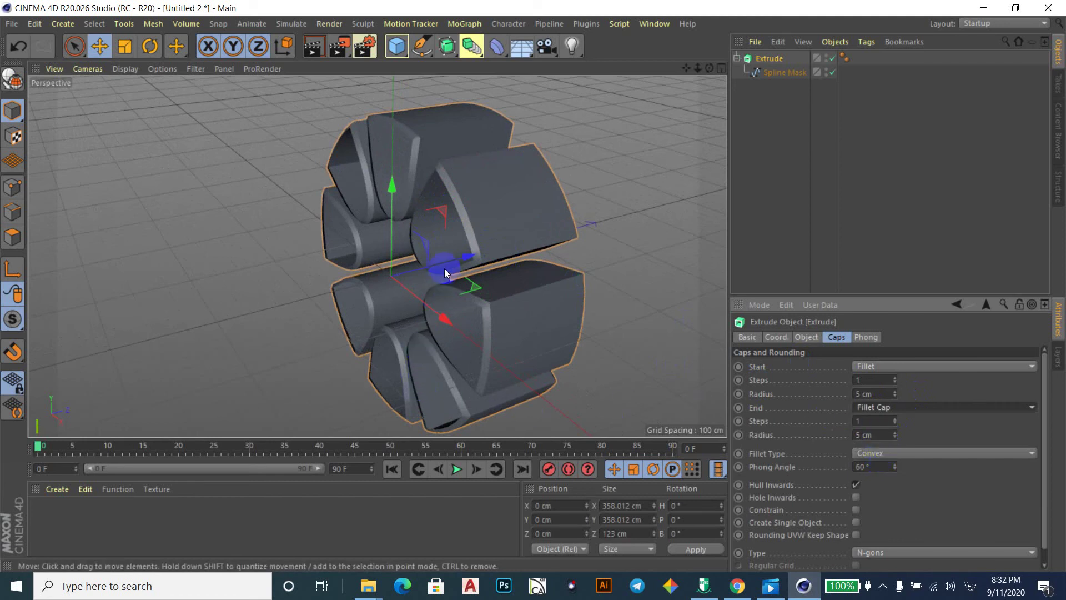
Set the start fillet cap's Steps to 4.
click(861, 381)
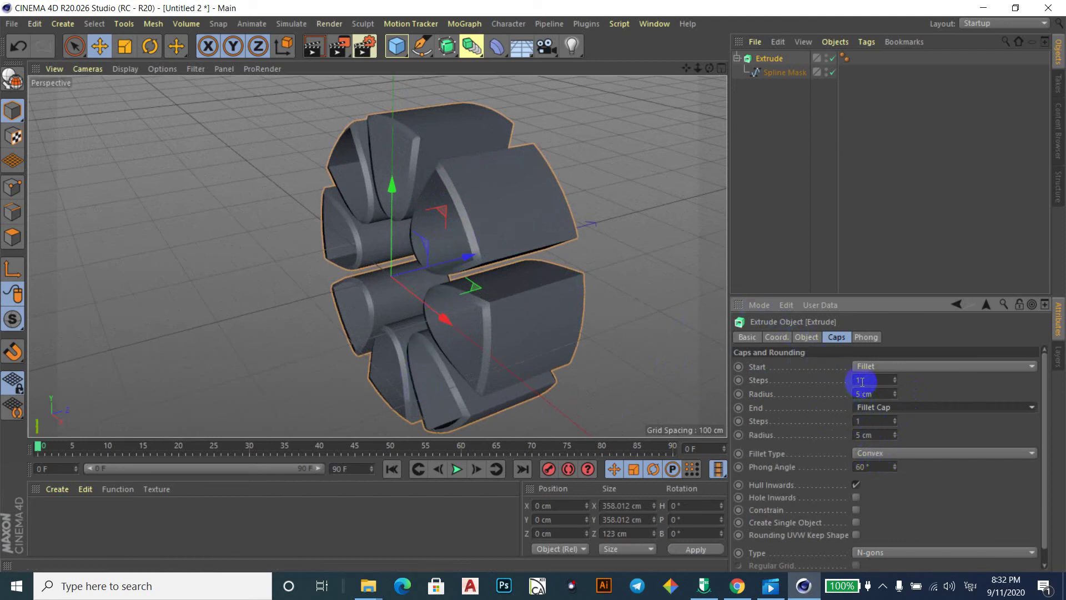
key(Return)
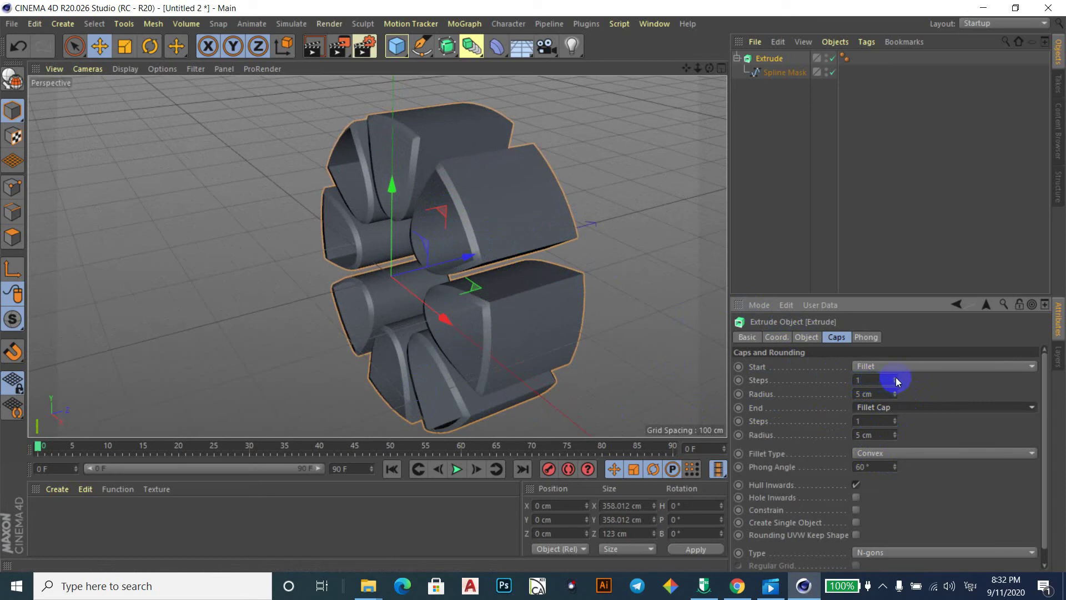
text(4)
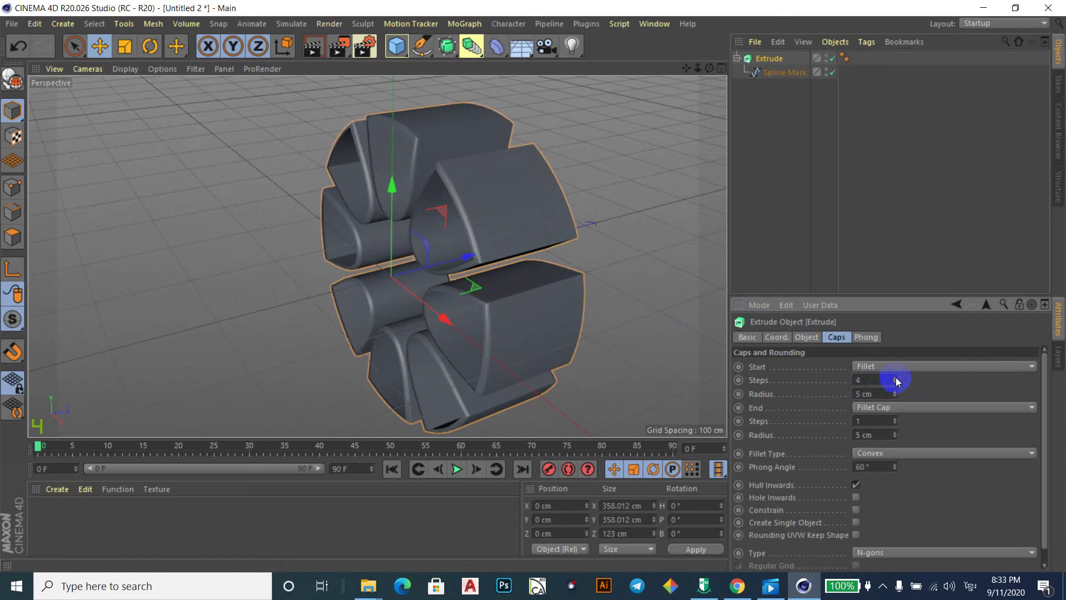
scroll(489, 330, up, 3)
scroll(479, 337, up, 2)
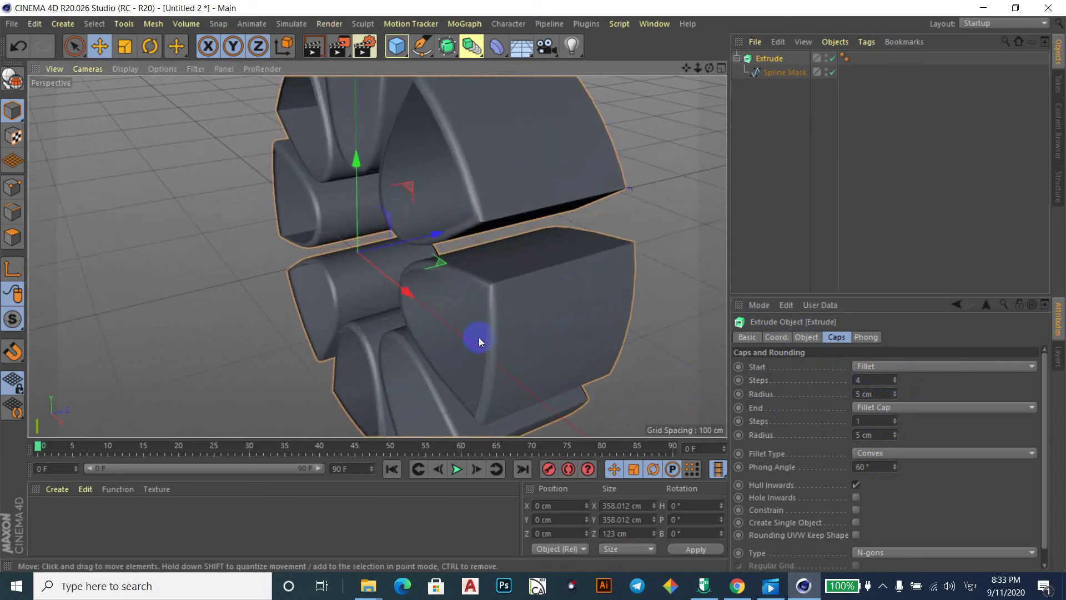
scroll(479, 337, up, 3)
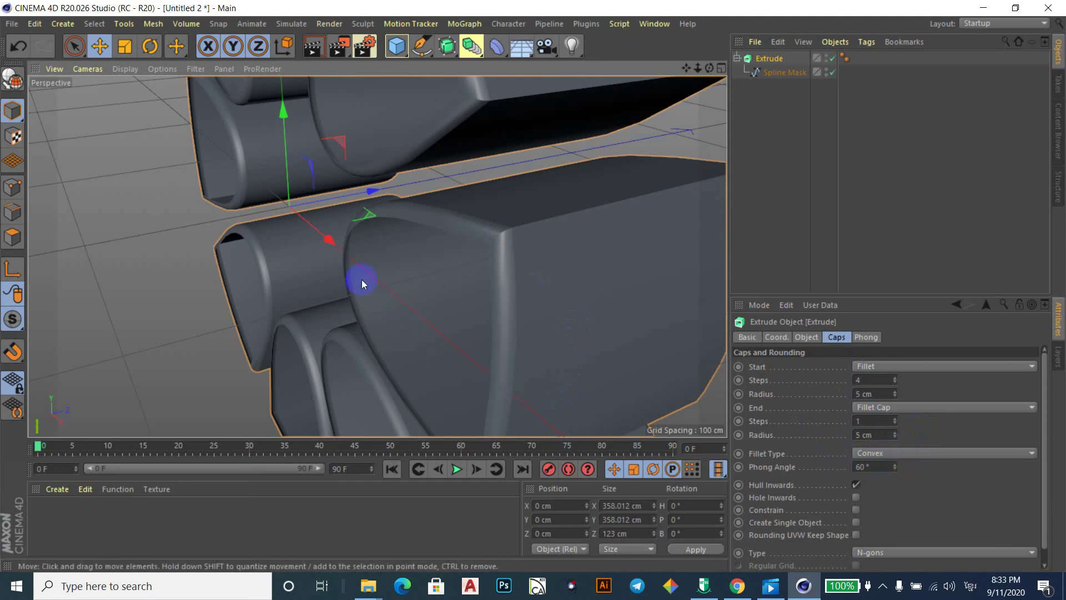
scroll(405, 300, down, 3)
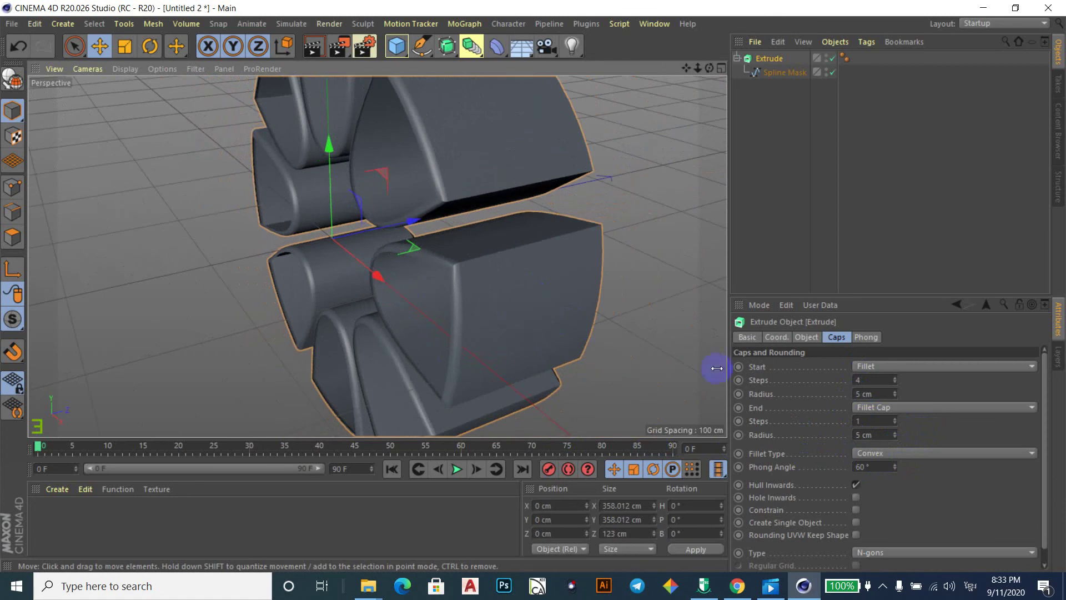
scroll(632, 362, down, 4)
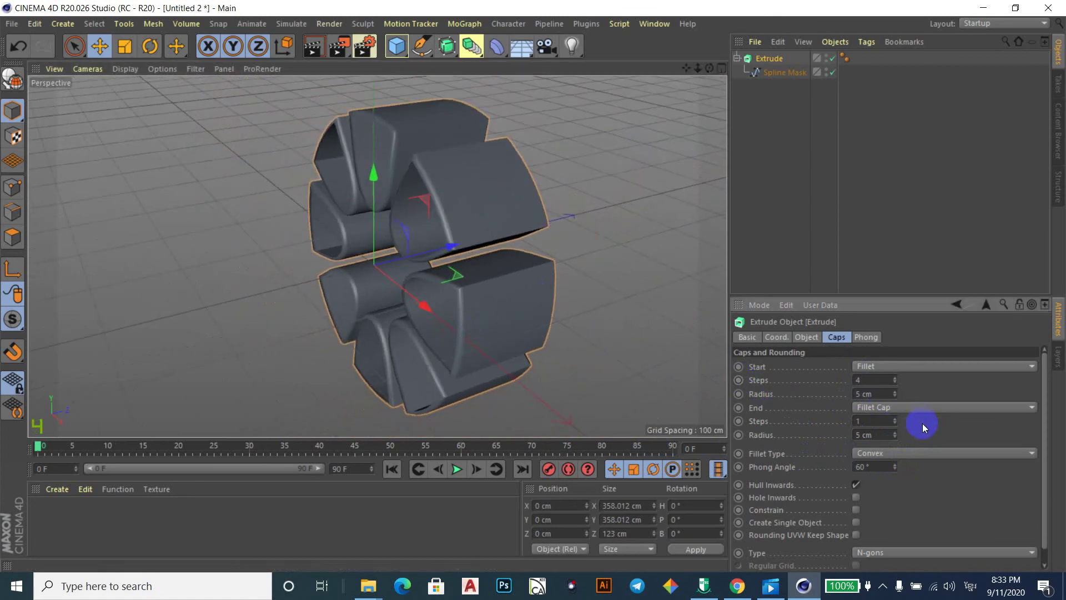
Reapply Fillet Cap to the start and set the end fillet Steps to 4.
click(912, 364)
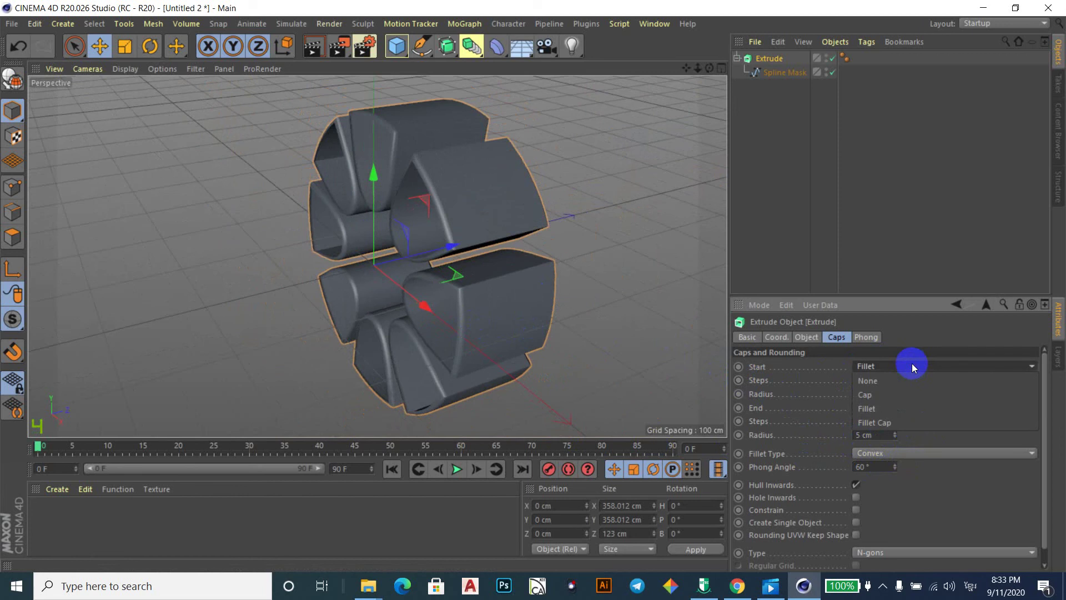
click(874, 423)
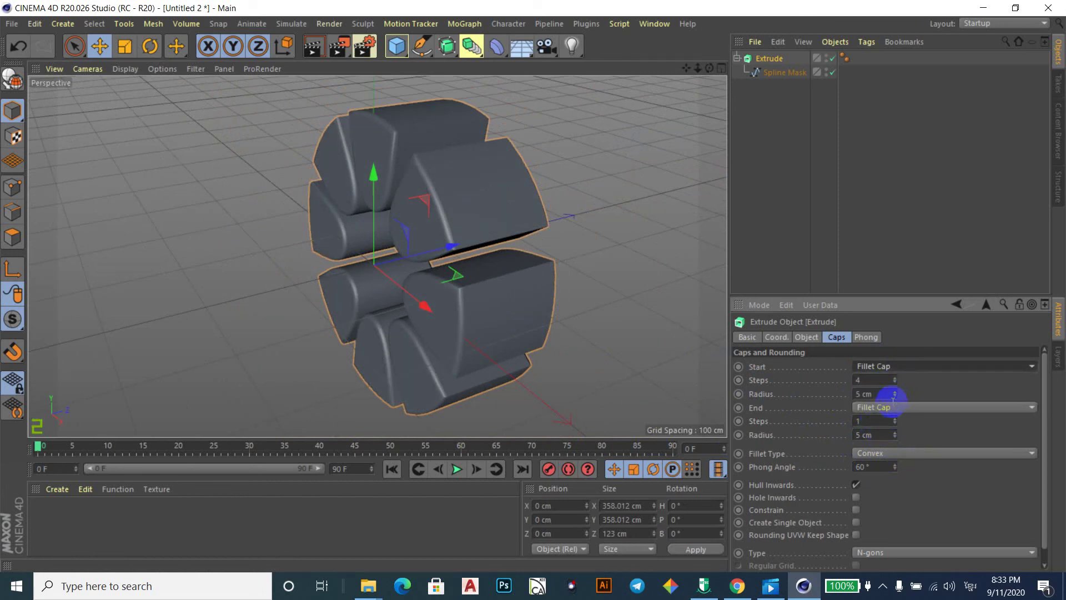
click(894, 419)
click(894, 419)
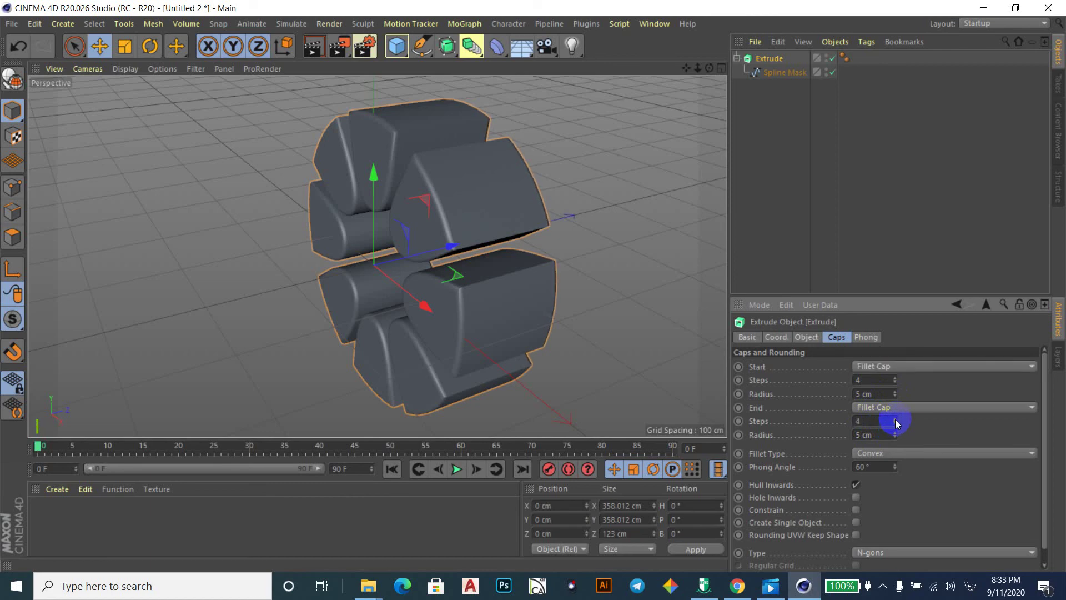
drag(709, 68, 533, 285)
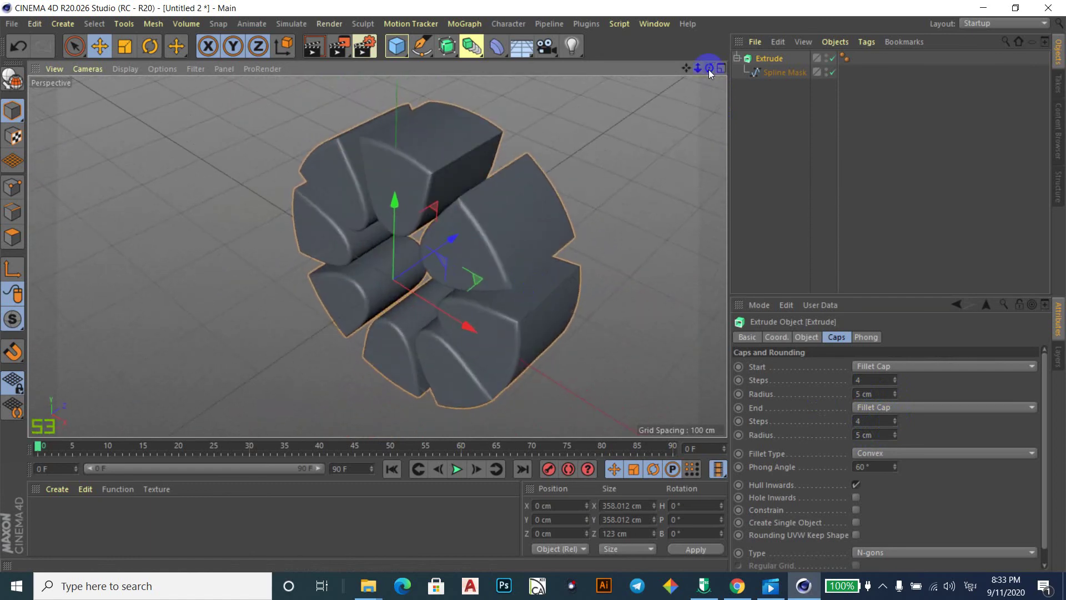
Try a 2 Steps fillet profile on the caps and inspect the stepped edges.
click(937, 453)
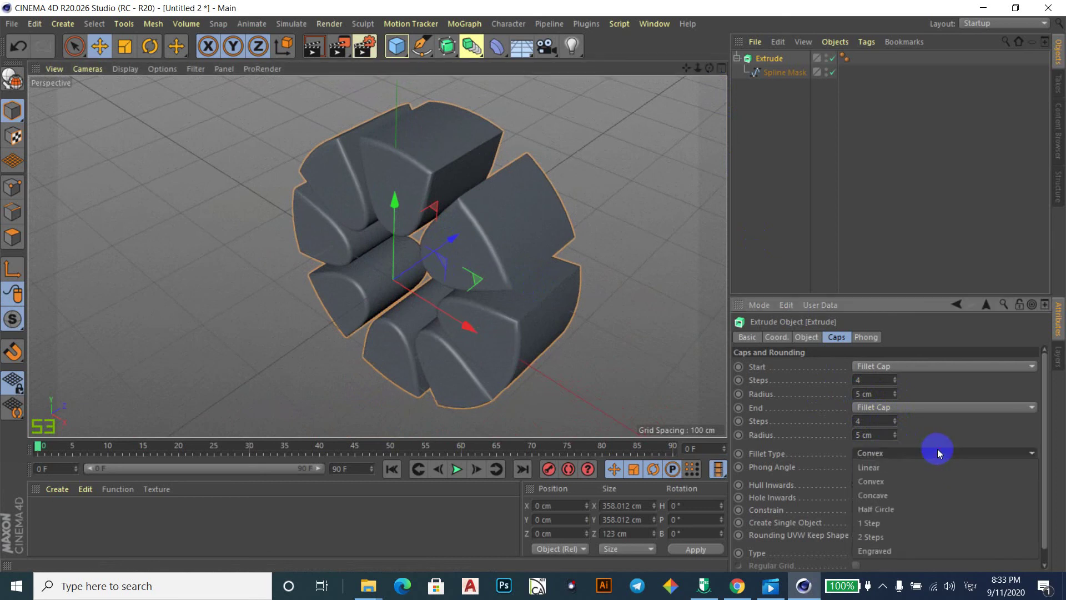
click(877, 536)
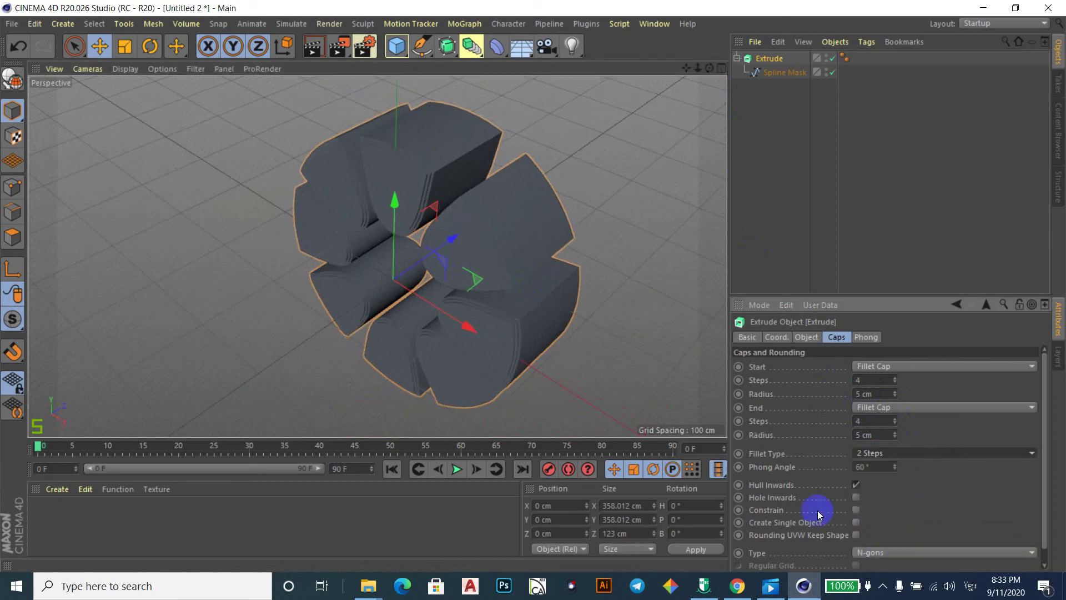
scroll(425, 146, up, 2)
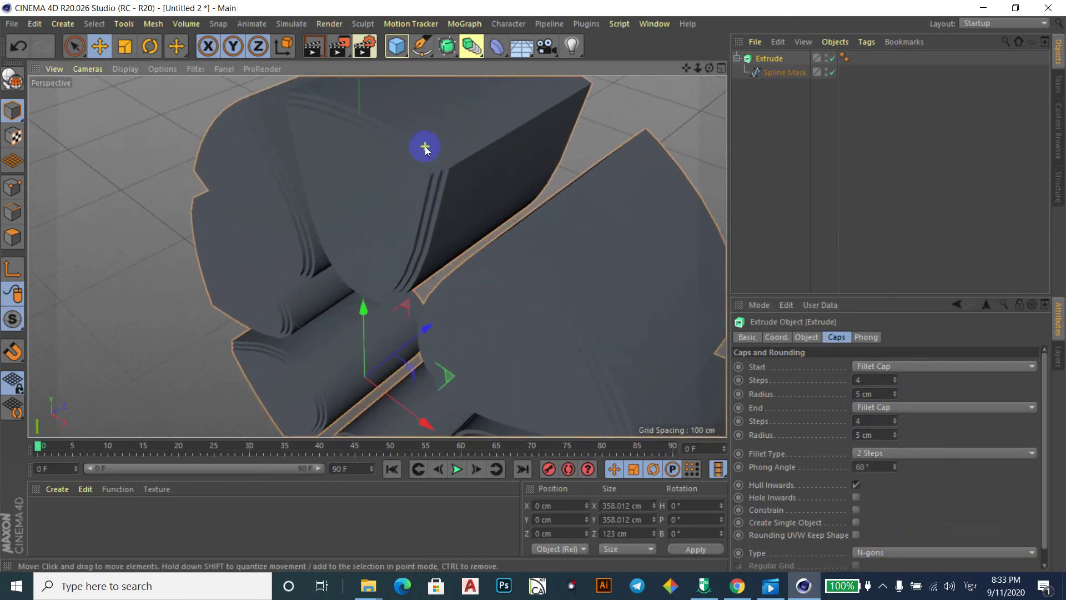
scroll(424, 146, up, 2)
scroll(425, 145, down, 2)
scroll(425, 145, down, 2)
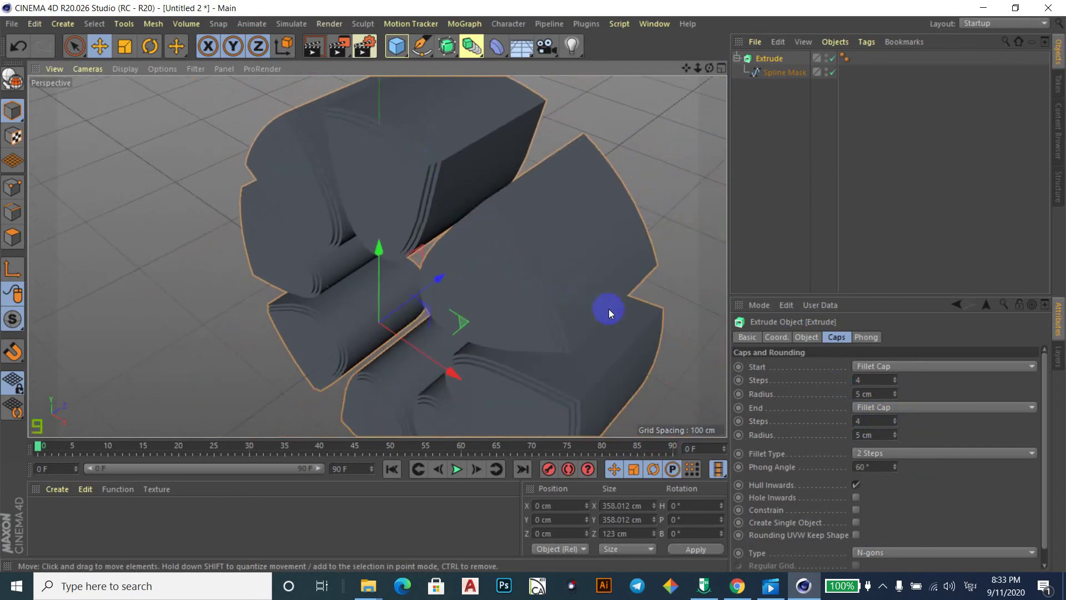
alt+drag(529, 285, 533, 286)
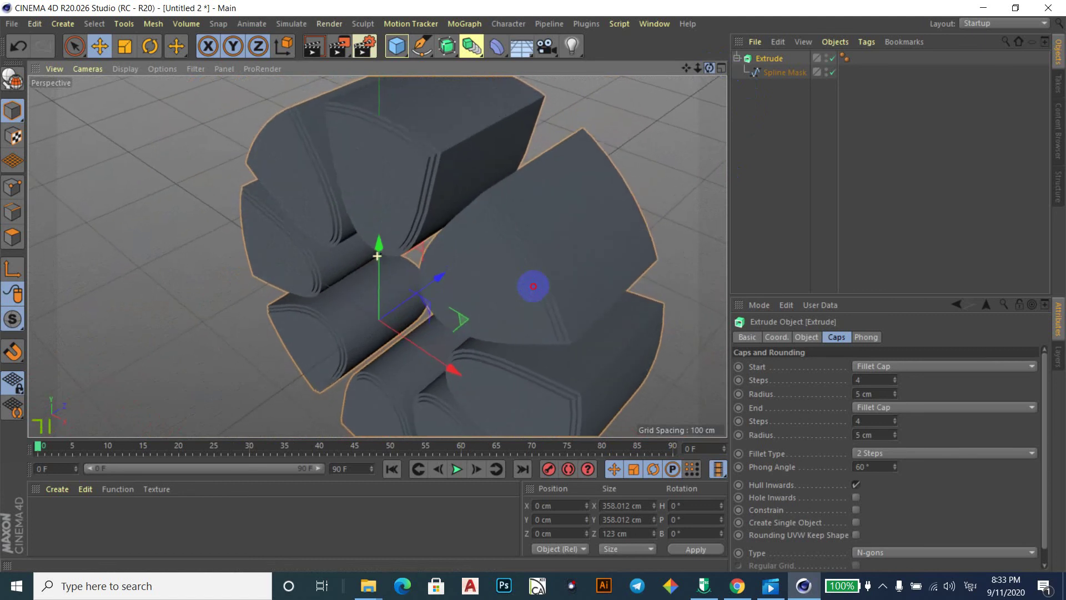
Change the caps' Fillet Type to Half Circle for smoothly rounded edges.
click(901, 452)
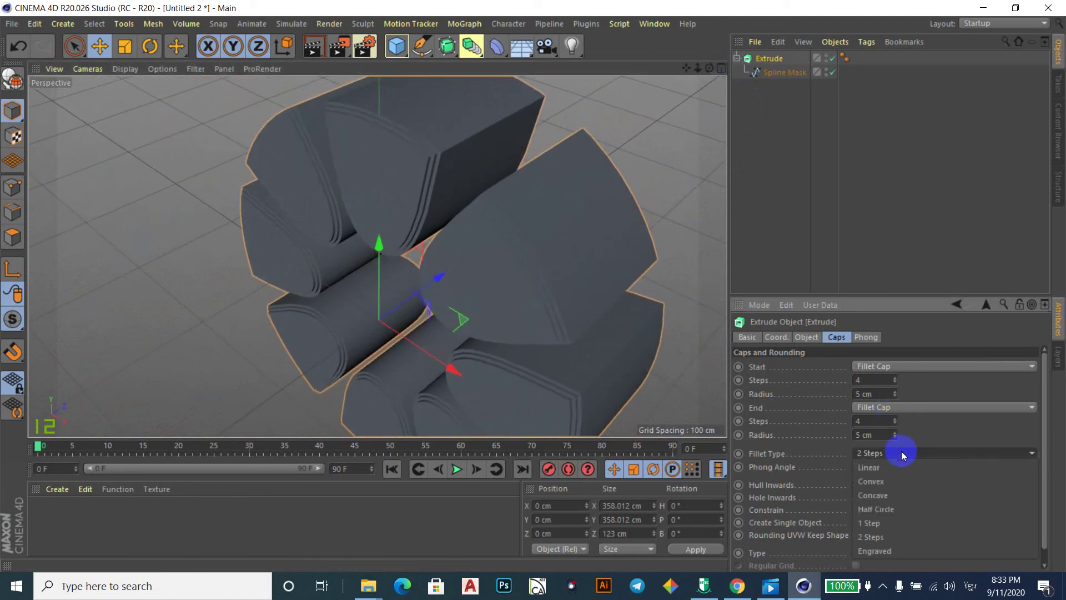
drag(901, 451, 884, 509)
click(884, 509)
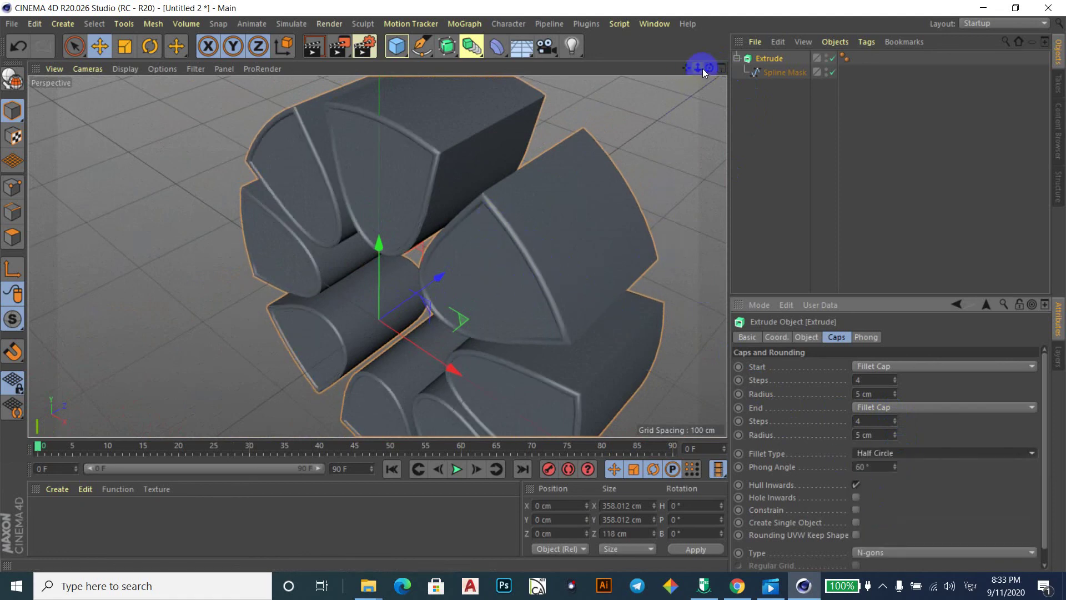
drag(711, 67, 532, 285)
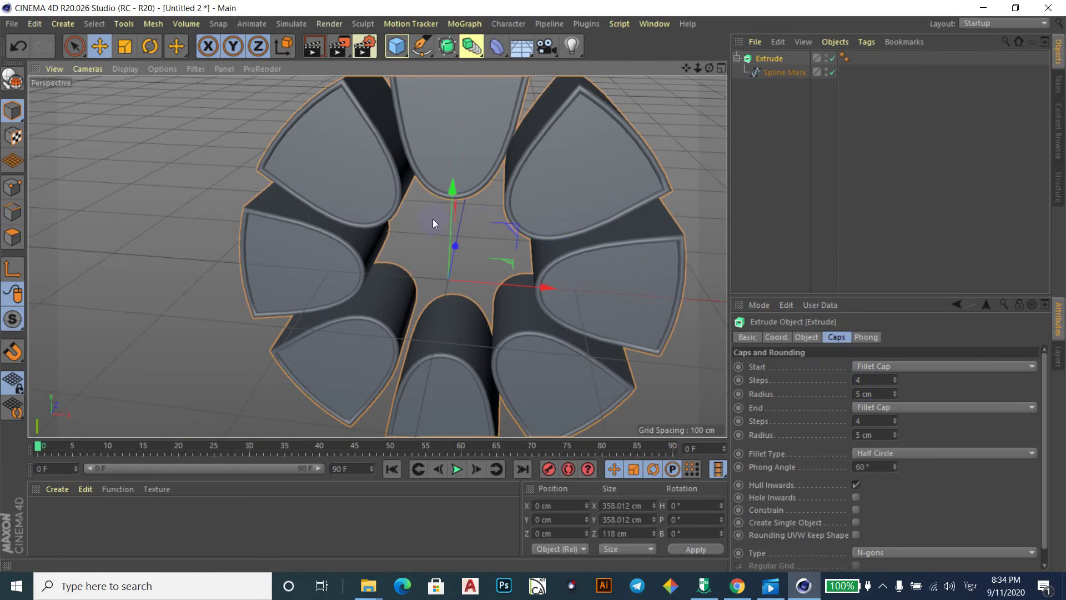
scroll(432, 219, down, 5)
click(693, 58)
mouse_move(709, 67)
mouse_down()
mouse_move(534, 286)
mouse_move(710, 67)
mouse_up()
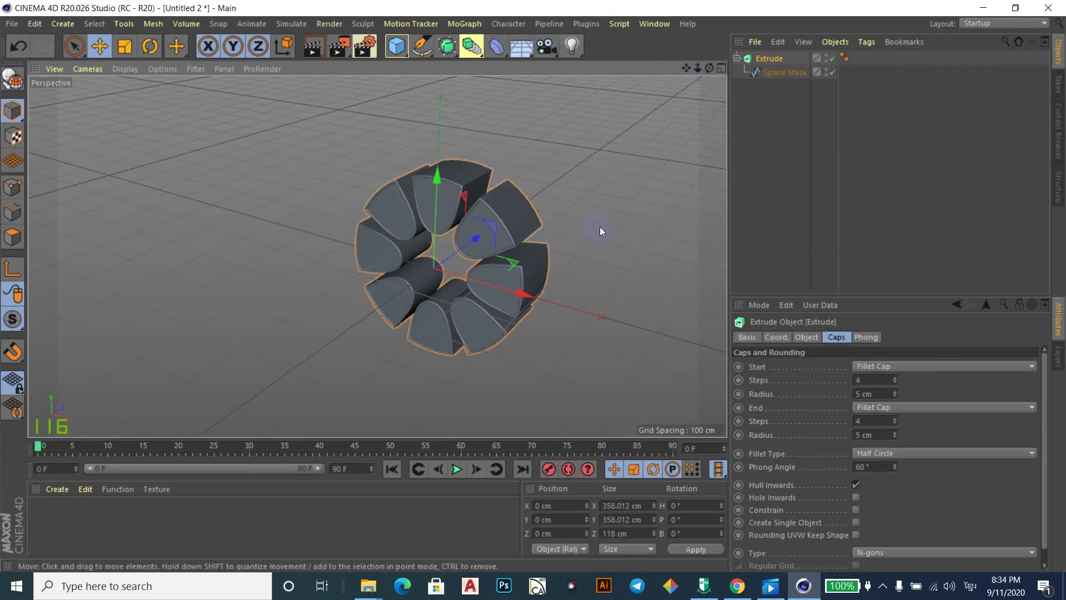
mouse_move(600, 227)
alt+mouse_down()
mouse_move(535, 244)
mouse_move(543, 237)
alt+mouse_up()
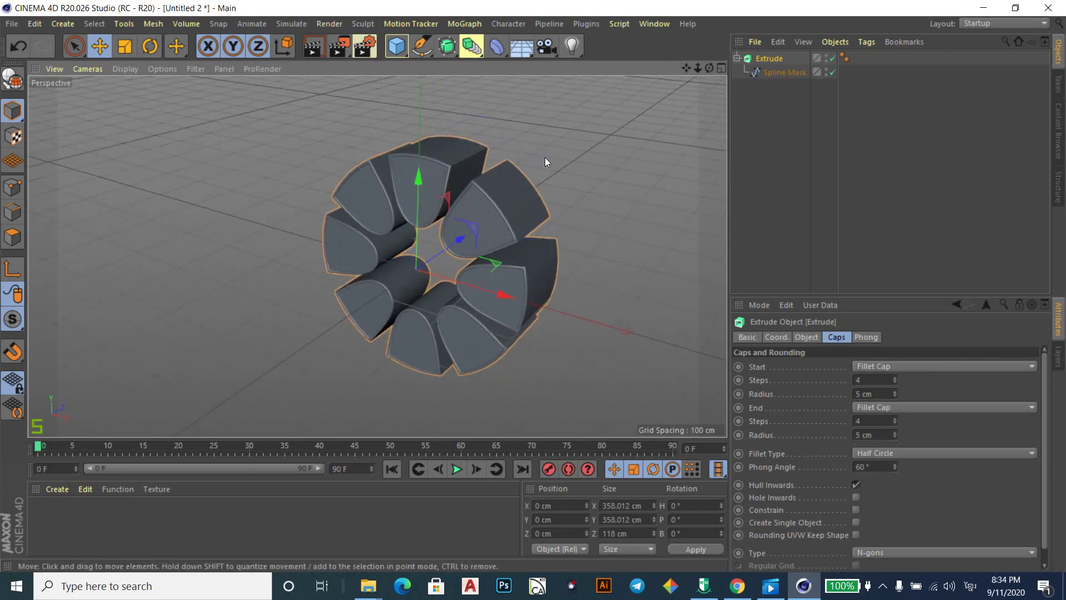